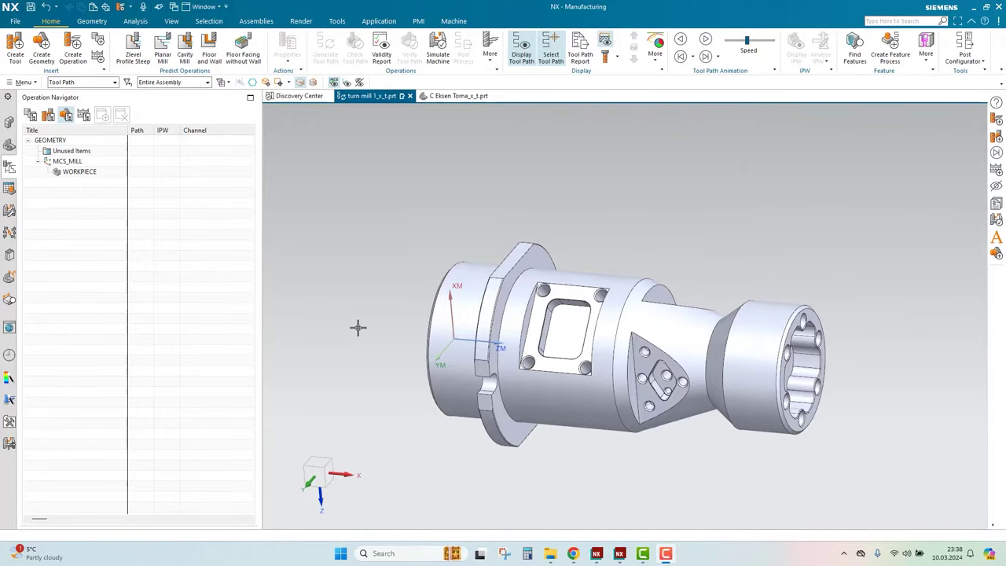
Bring up the context menu for the WORKPIECE geometry group in the Operation Navigator
{"action": "scroll", "coordinate": [383, 315], "scroll_direction": "up", "scroll_amount": 1}
{"action": "scroll", "coordinate": [497, 320], "scroll_direction": "down", "scroll_amount": 1}
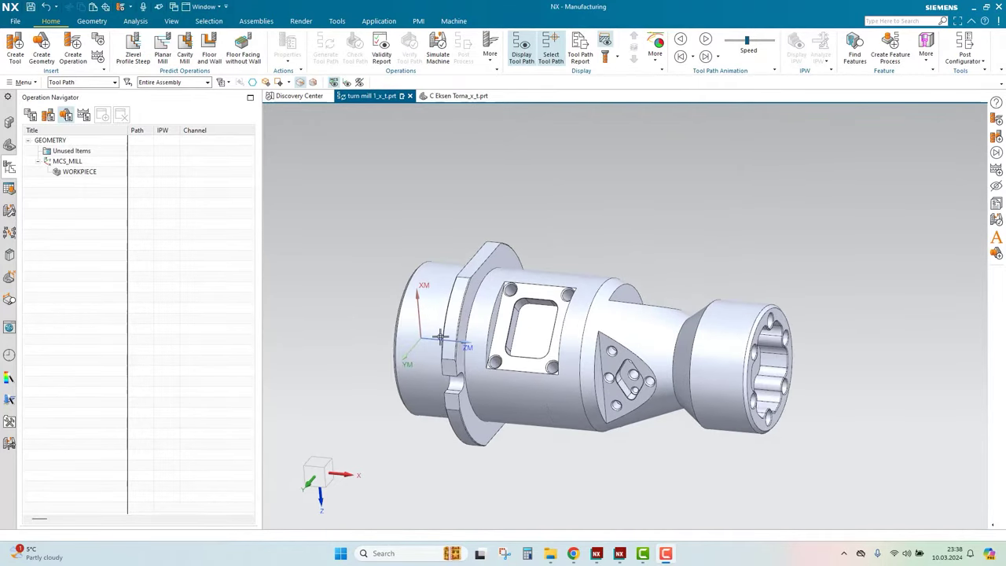
{"action": "right_click", "coordinate": [81, 178]}
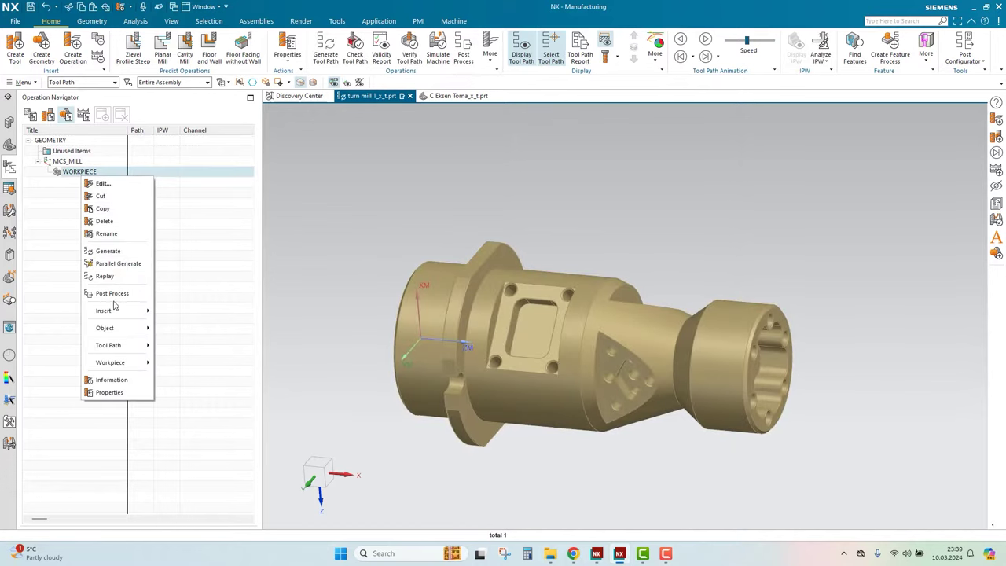
Create a mill_rotary Roughing for Rotary Parts operation named ROTARY_ROUGHING under WORKPIECE using tool D12_PF
{"action": "mouse_move", "coordinate": [114, 311]}
{"action": "left_click", "coordinate": [203, 313]}
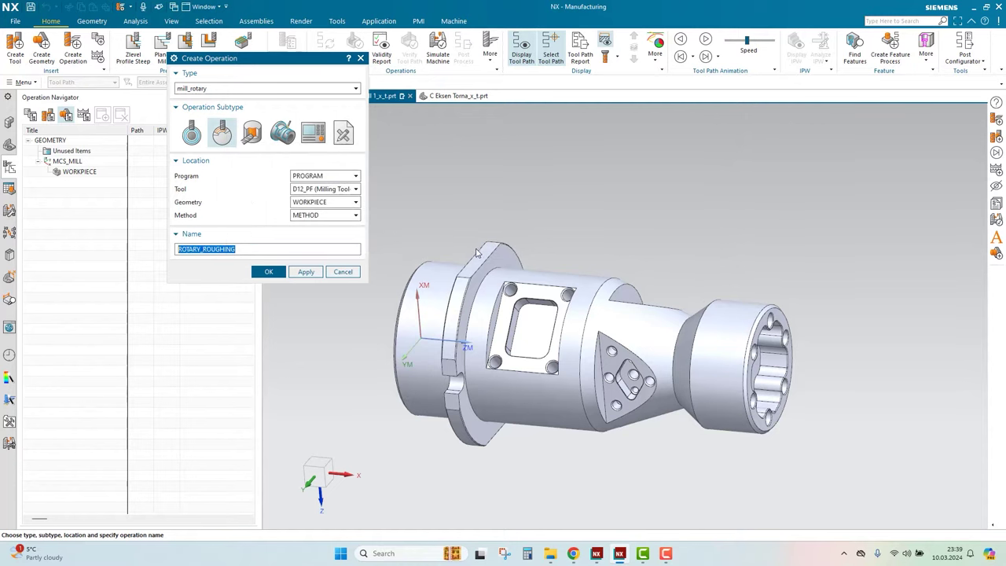
{"action": "scroll", "coordinate": [487, 305], "scroll_direction": "up", "scroll_amount": 3}
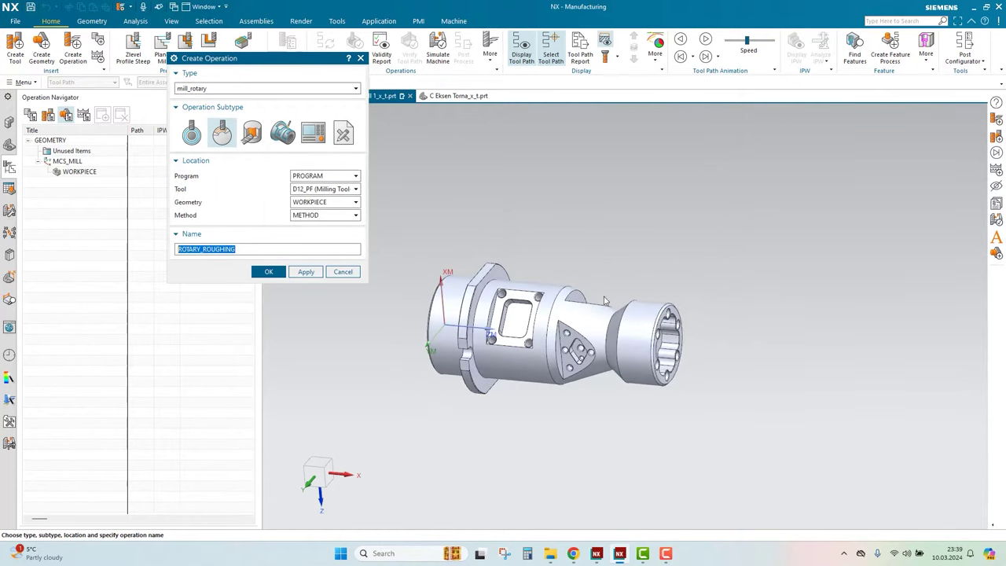
{"action": "middle_click_drag", "start_coordinate": [681, 353], "coordinate": [671, 364]}
{"action": "scroll", "coordinate": [470, 319], "scroll_direction": "down", "scroll_amount": 3}
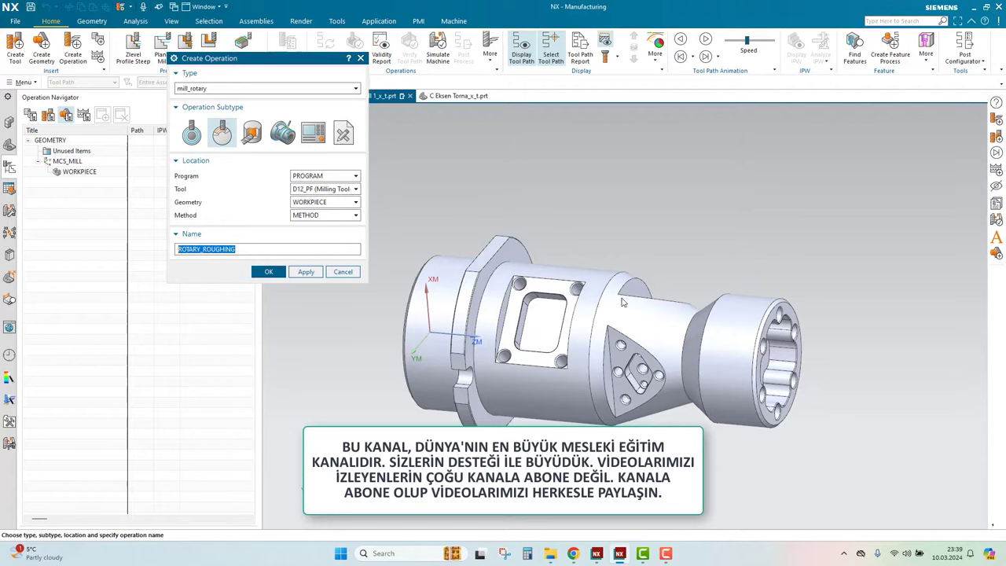
{"action": "mouse_move", "coordinate": [221, 135]}
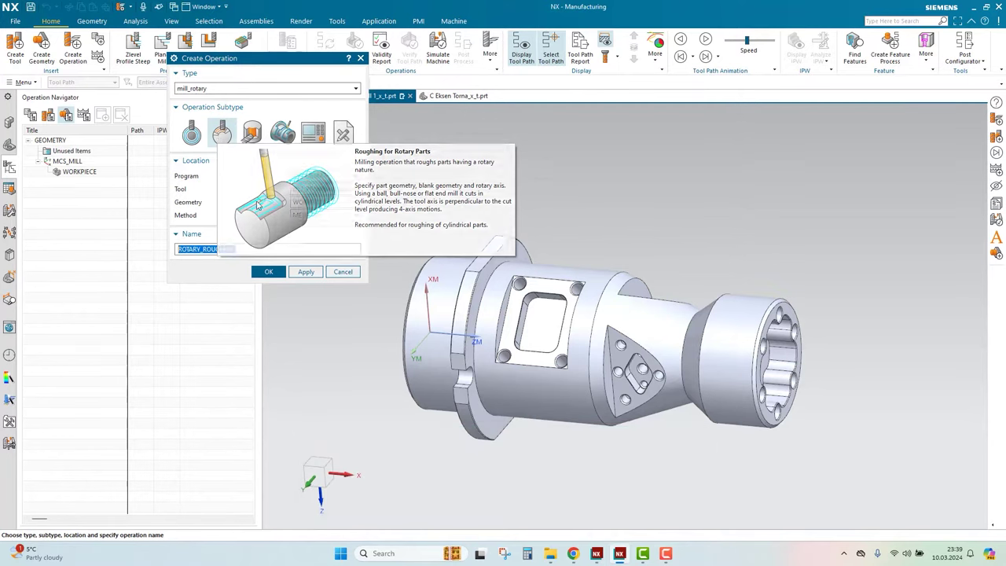
{"action": "left_click", "coordinate": [334, 176]}
{"action": "left_click", "coordinate": [335, 180]}
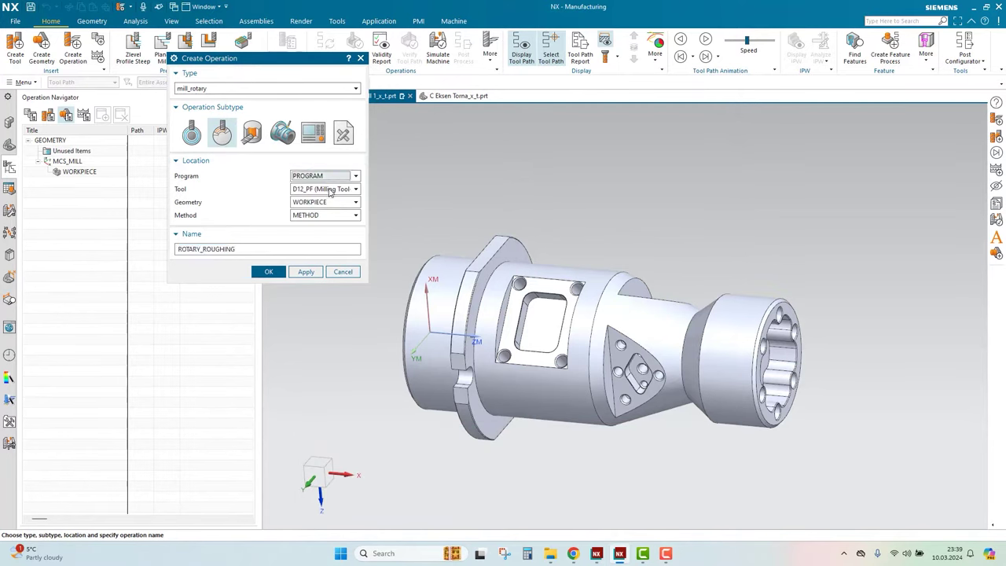
{"action": "left_click", "coordinate": [330, 191]}
{"action": "left_click", "coordinate": [331, 198]}
Confirm the ROTARY_ROUGHING operation and generate its rotary roughing tool path
{"action": "left_click", "coordinate": [269, 272]}
{"action": "scroll", "coordinate": [767, 268], "scroll_direction": "down", "scroll_amount": 1}
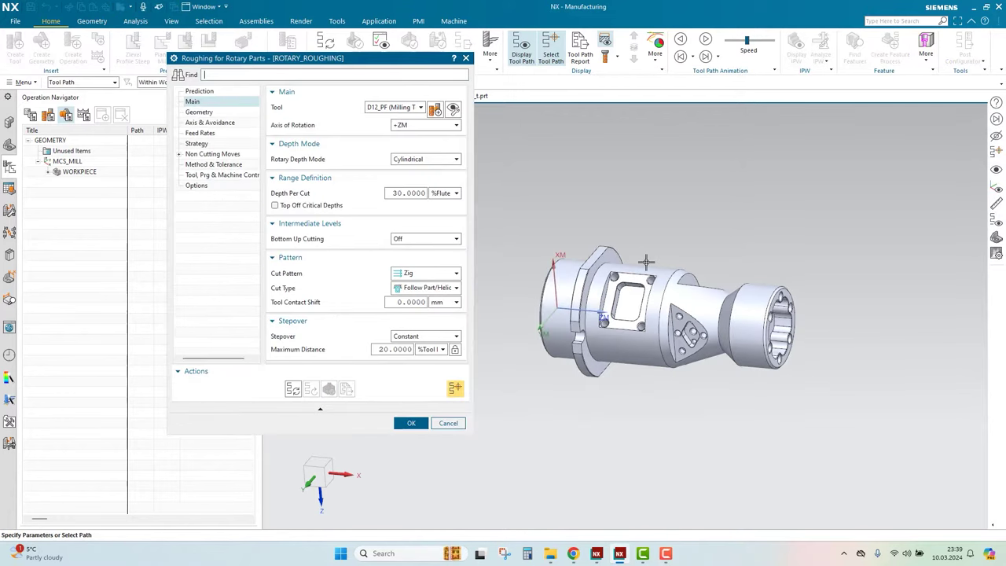
{"action": "scroll", "coordinate": [646, 262], "scroll_direction": "up", "scroll_amount": 2}
{"action": "scroll", "coordinate": [669, 250], "scroll_direction": "down", "scroll_amount": 1}
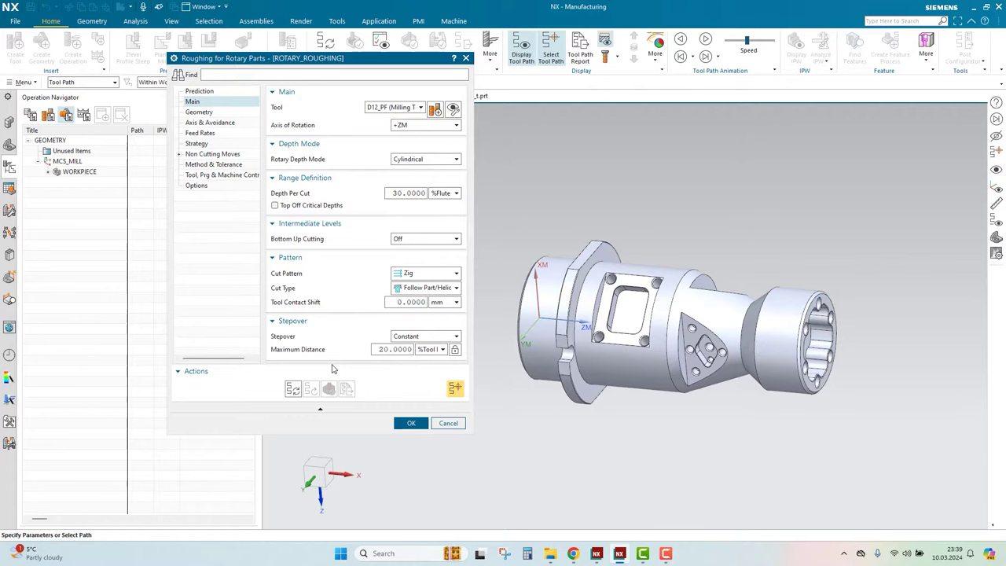
{"action": "left_click", "coordinate": [292, 390]}
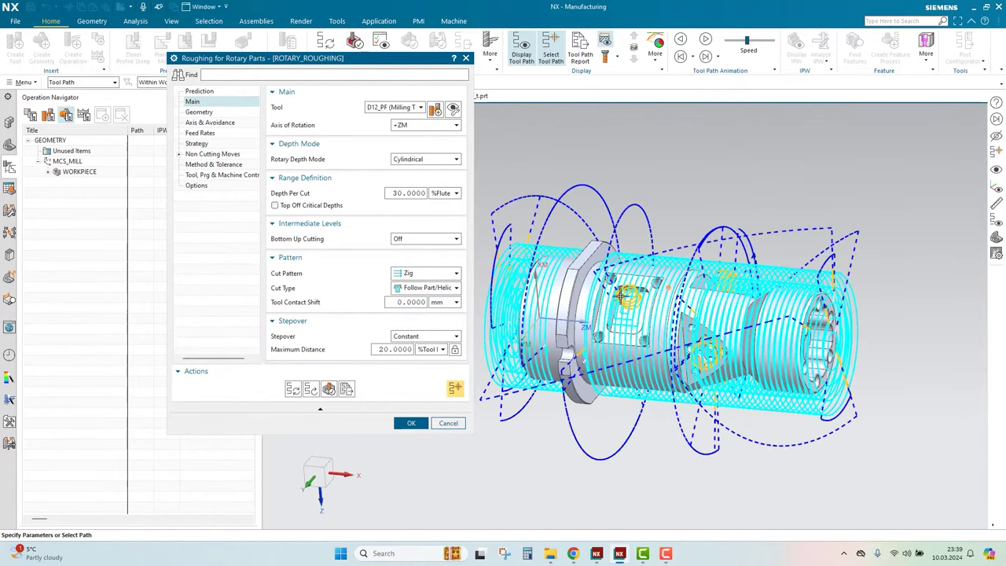
Inspect the wrapped tool path from several sides, then start the 3D material-removal verification
{"action": "scroll", "coordinate": [621, 297], "scroll_direction": "up", "scroll_amount": 2}
{"action": "scroll", "coordinate": [621, 308], "scroll_direction": "down", "scroll_amount": 3}
{"action": "middle_click_drag", "start_coordinate": [707, 283], "coordinate": [712, 260]}
{"action": "scroll", "coordinate": [712, 259], "scroll_direction": "up", "scroll_amount": 5}
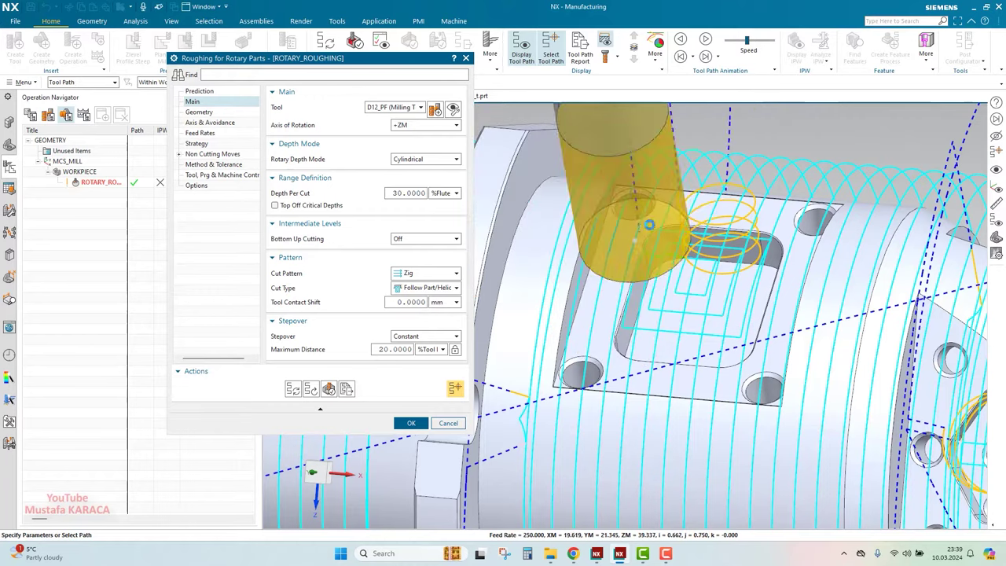
{"action": "scroll", "coordinate": [695, 246], "scroll_direction": "down", "scroll_amount": 5}
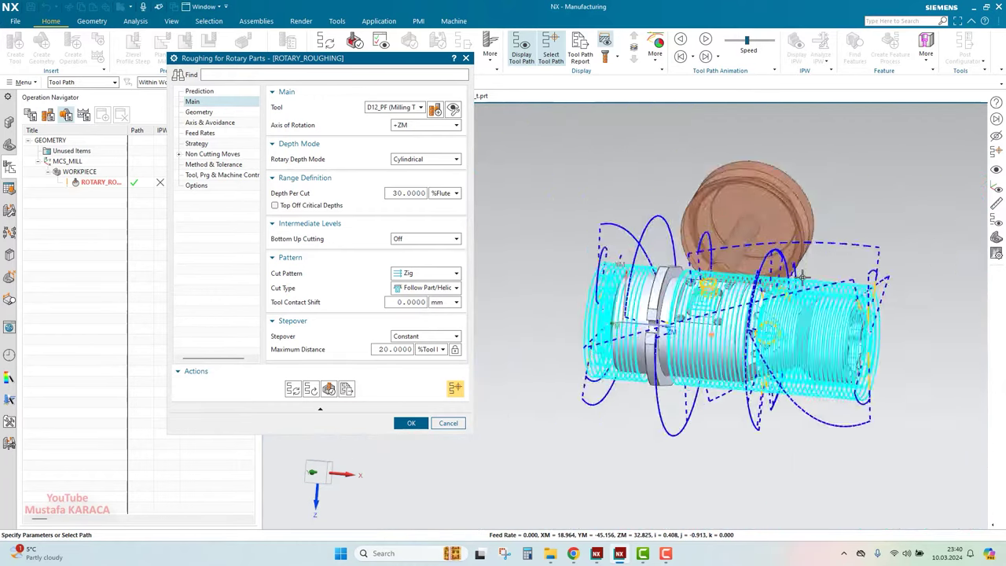
{"action": "scroll", "coordinate": [765, 476], "scroll_direction": "up", "scroll_amount": 3}
{"action": "middle_click_drag", "start_coordinate": [658, 243], "coordinate": [686, 295]}
{"action": "scroll", "coordinate": [660, 343], "scroll_direction": "up", "scroll_amount": 3}
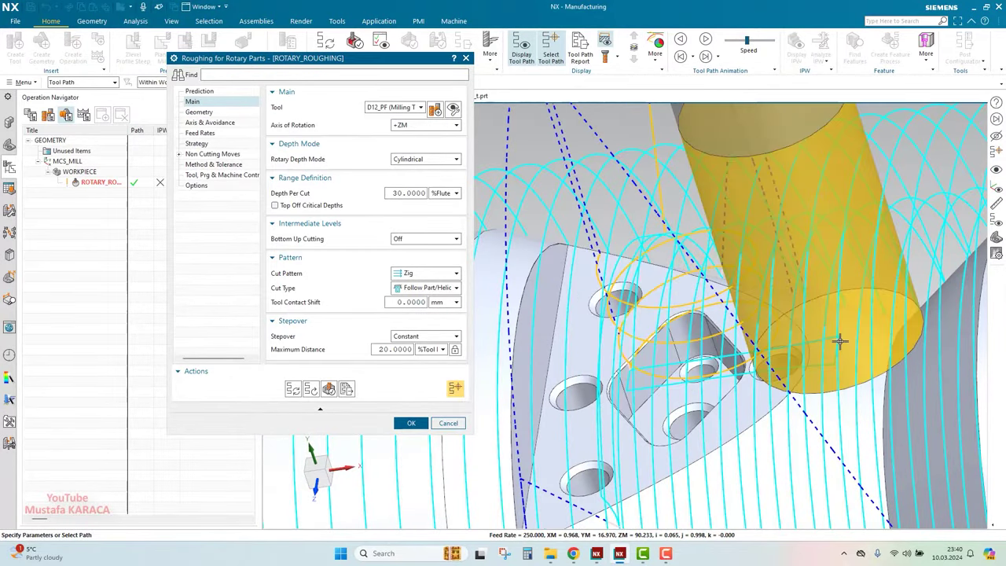
{"action": "scroll", "coordinate": [840, 341], "scroll_direction": "down", "scroll_amount": 5}
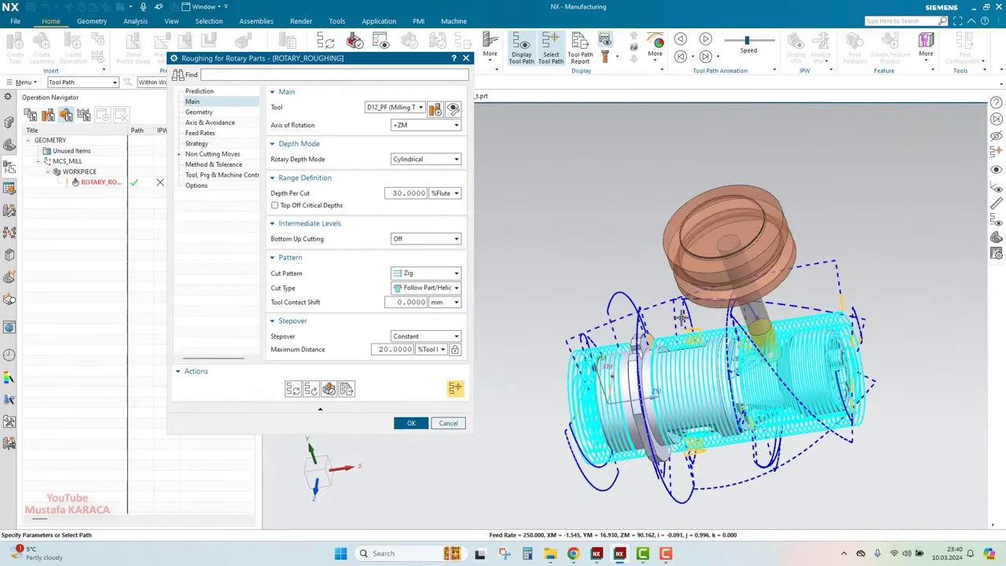
{"action": "middle_click_drag", "start_coordinate": [682, 318], "coordinate": [656, 334]}
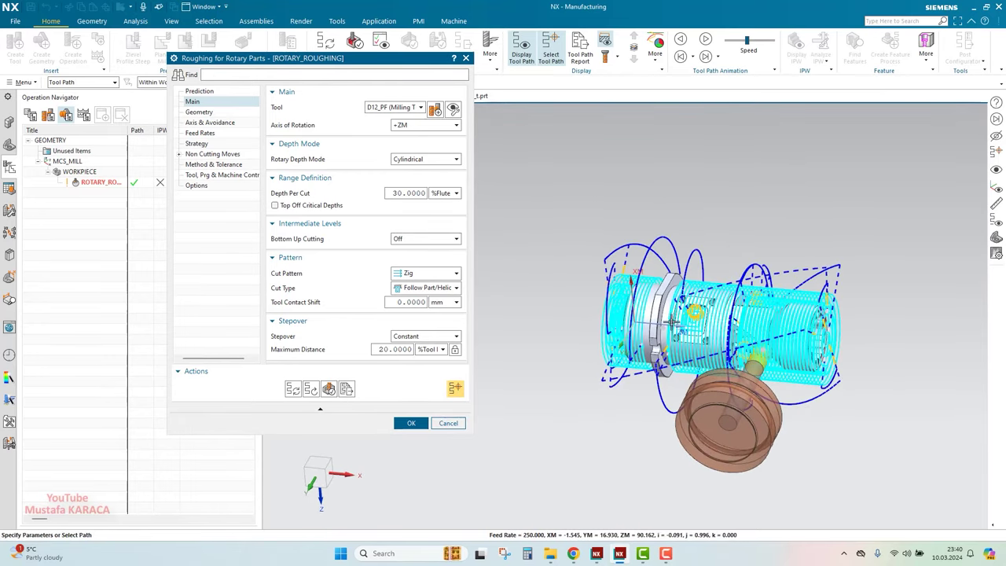
{"action": "scroll", "coordinate": [672, 322], "scroll_direction": "down", "scroll_amount": 2}
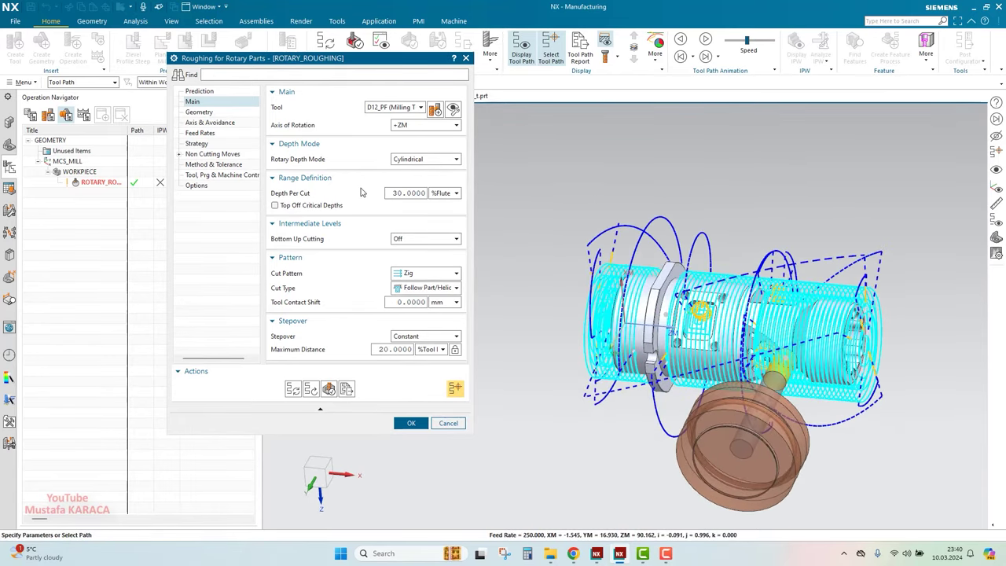
{"action": "left_click", "coordinate": [328, 389]}
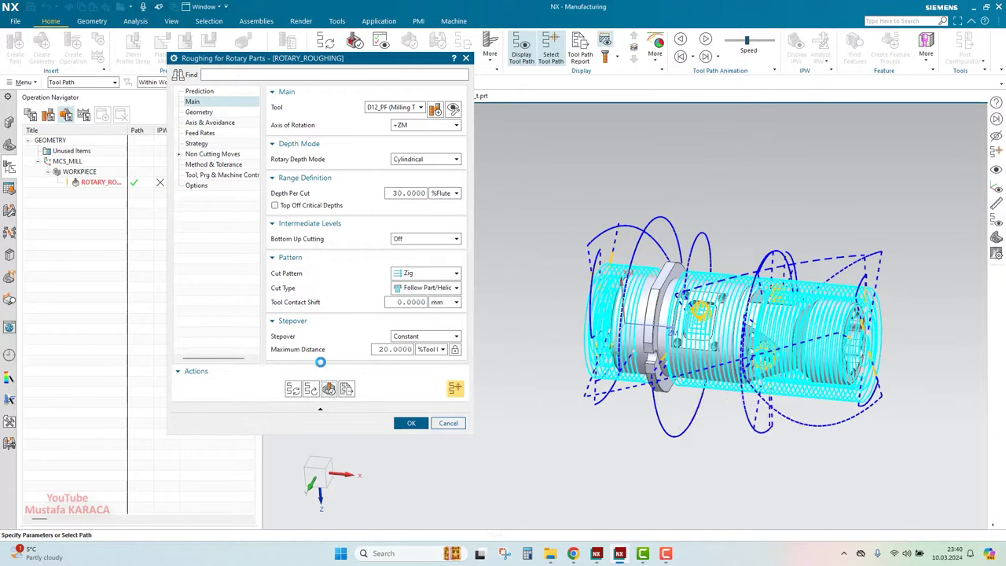
{"action": "left_click", "coordinate": [244, 464]}
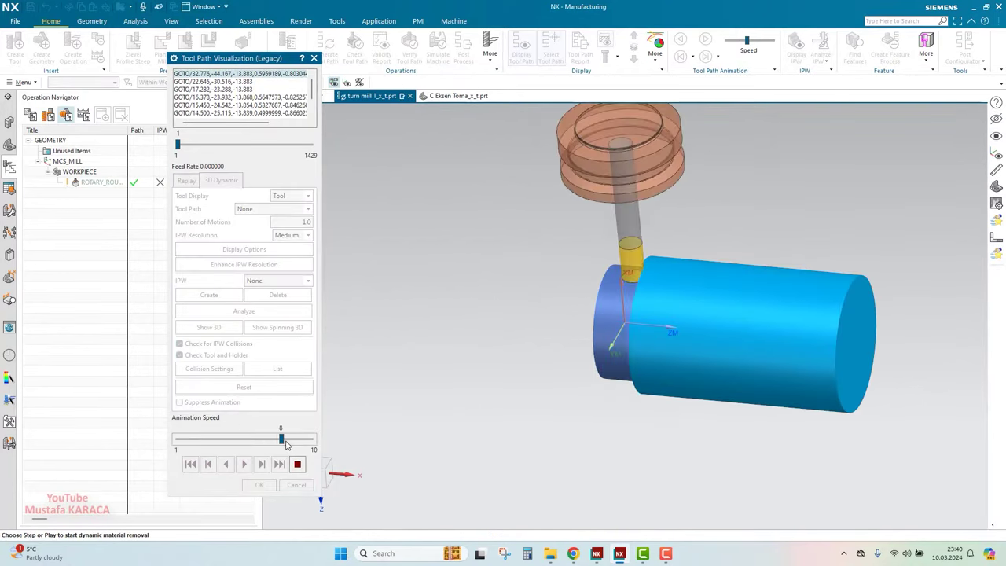
Run the playback at animation speed 7 through all 1429 motions, inspect the result, and accept
{"action": "left_click_drag", "start_coordinate": [236, 439], "coordinate": [281, 439]}
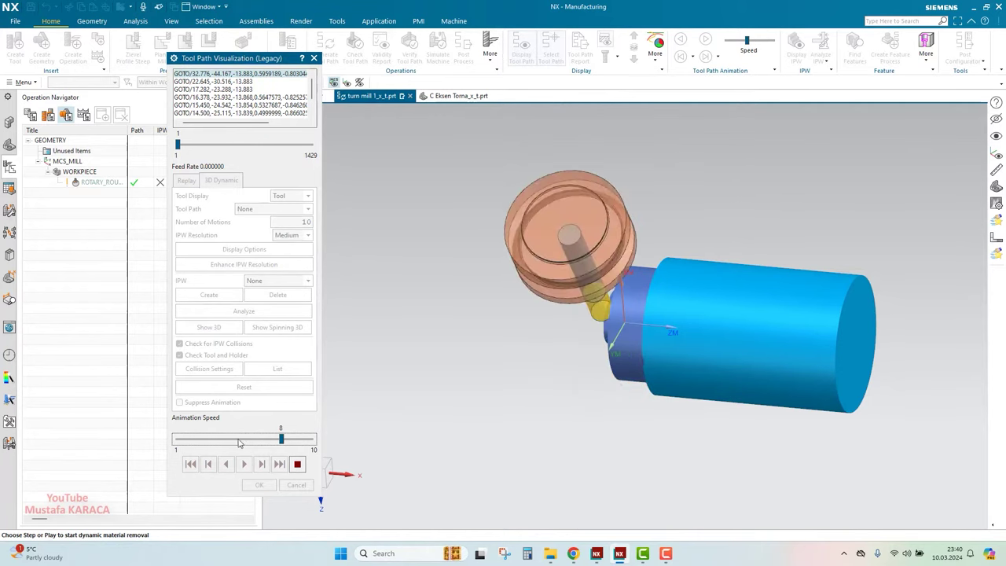
{"action": "key", "text": "Left"}
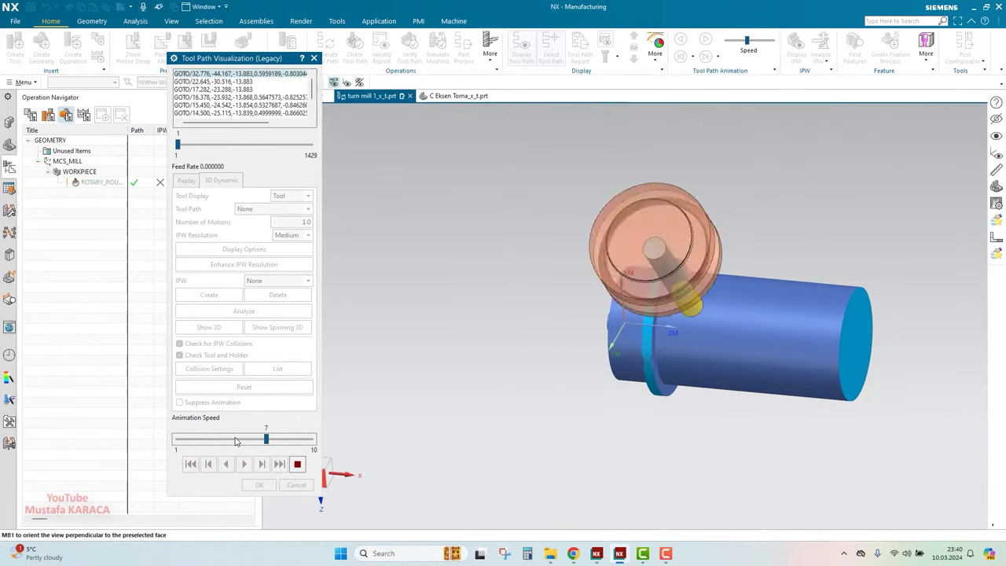
{"action": "scroll", "coordinate": [702, 320], "scroll_direction": "up", "scroll_amount": 3}
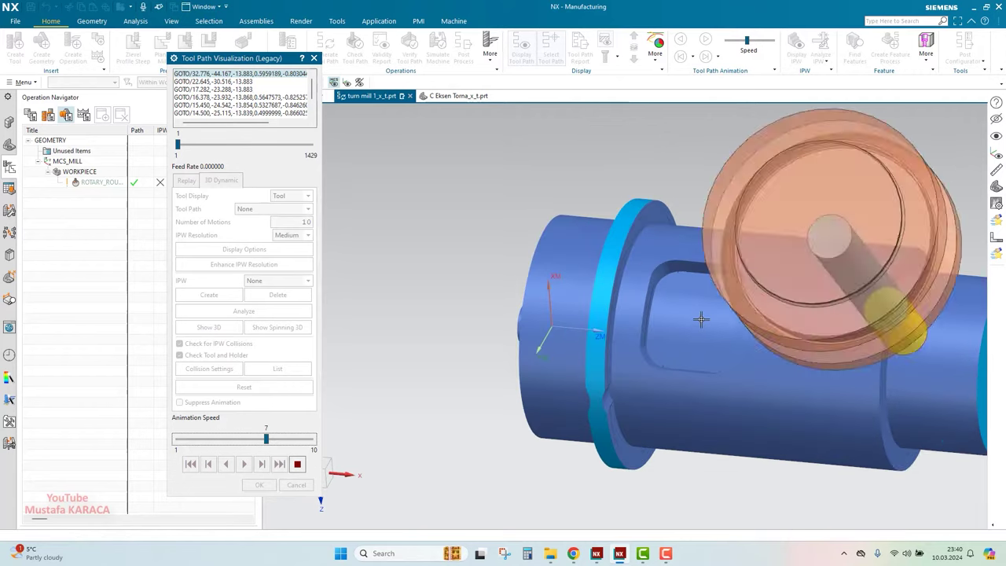
{"action": "scroll", "coordinate": [736, 322], "scroll_direction": "down", "scroll_amount": 3}
{"action": "scroll", "coordinate": [723, 324], "scroll_direction": "up", "scroll_amount": 2}
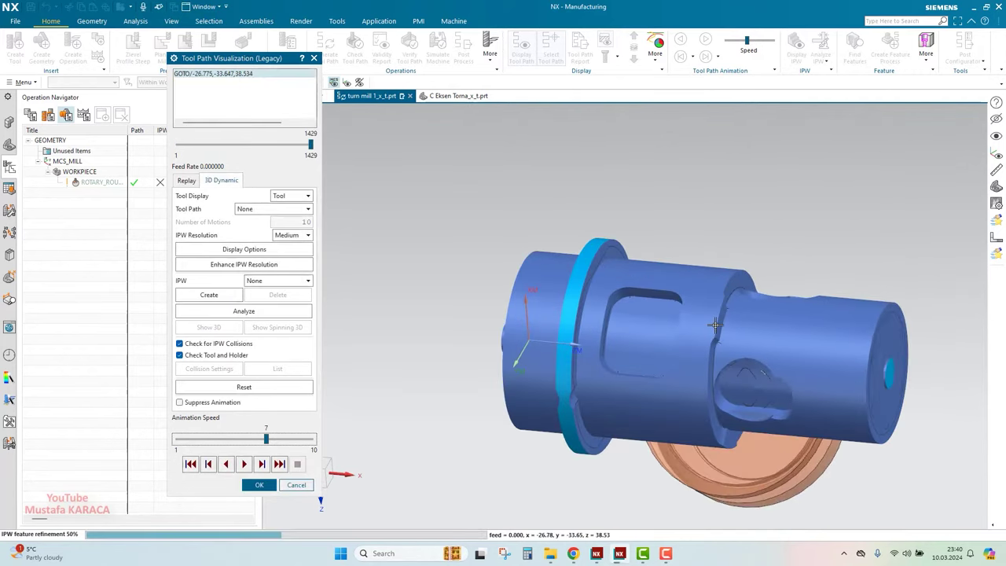
{"action": "scroll", "coordinate": [722, 350], "scroll_direction": "up", "scroll_amount": 5}
{"action": "key", "text": "ctrl+f"}
{"action": "middle_click_drag", "start_coordinate": [653, 301], "coordinate": [553, 404]}
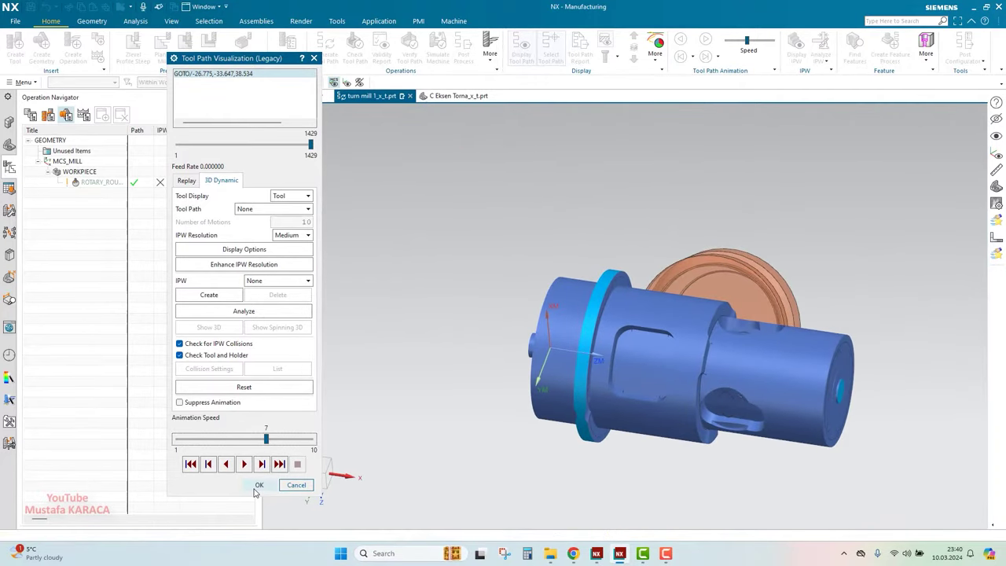
{"action": "left_click", "coordinate": [258, 486]}
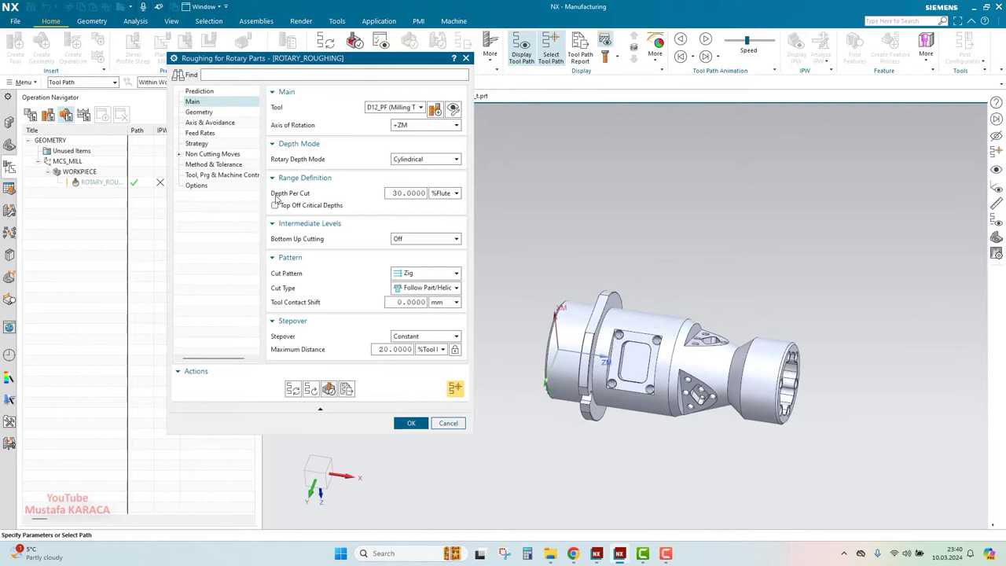
Switch the cut pattern to Zig Zag, leaving the Depth Per Cut unit unchanged
{"action": "left_click", "coordinate": [394, 192]}
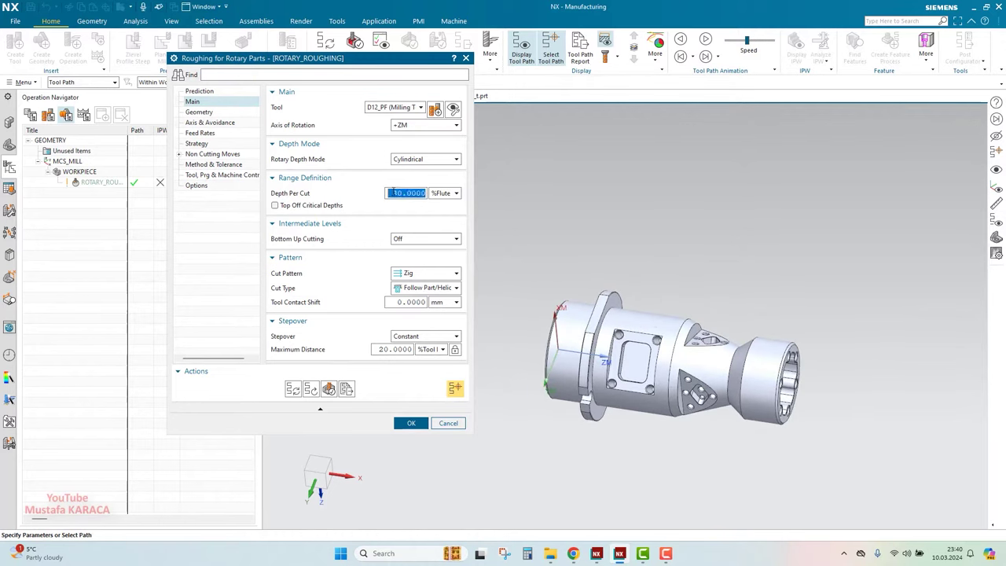
{"action": "left_click", "coordinate": [450, 193]}
{"action": "left_click", "coordinate": [451, 193]}
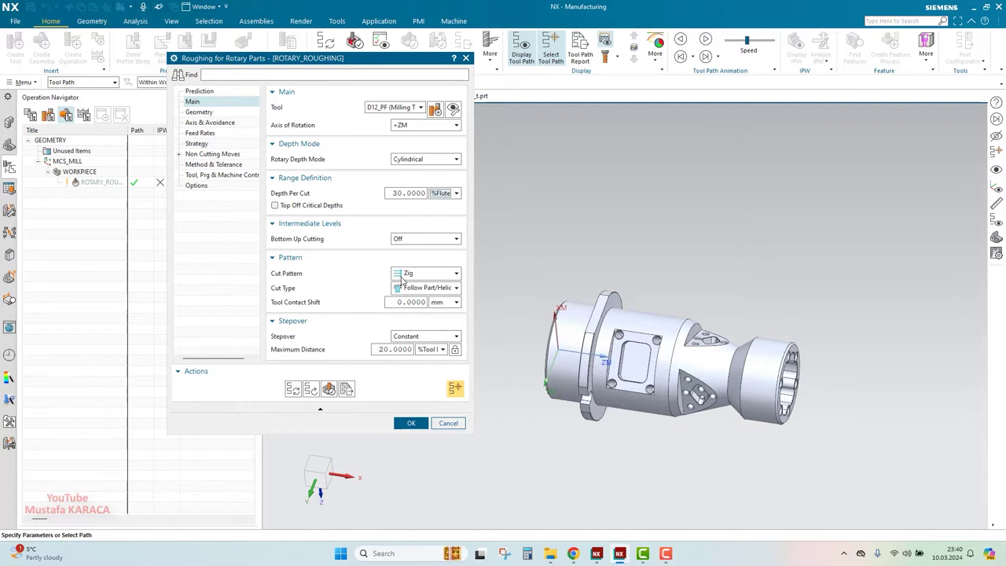
{"action": "left_click", "coordinate": [427, 273]}
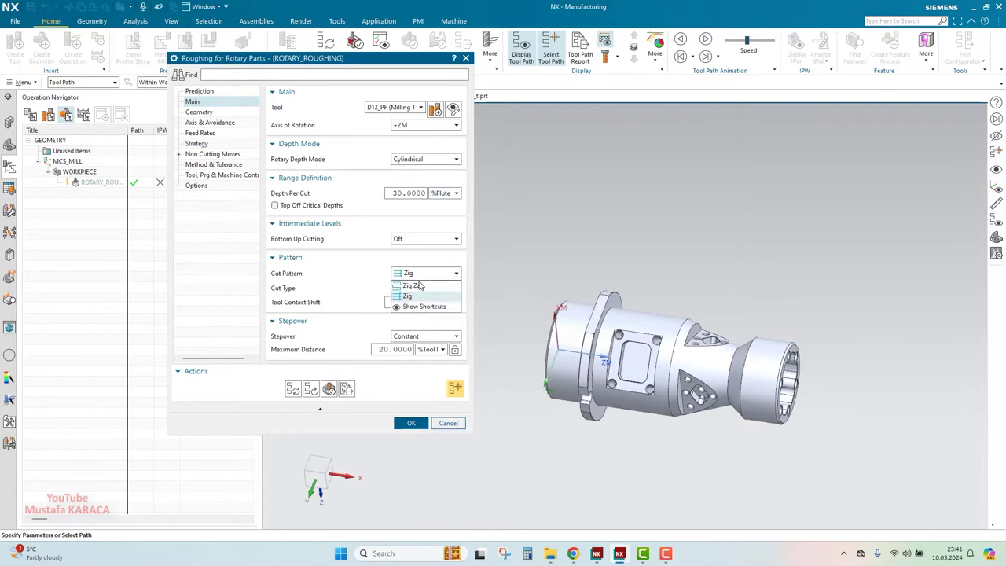
{"action": "left_click", "coordinate": [413, 285]}
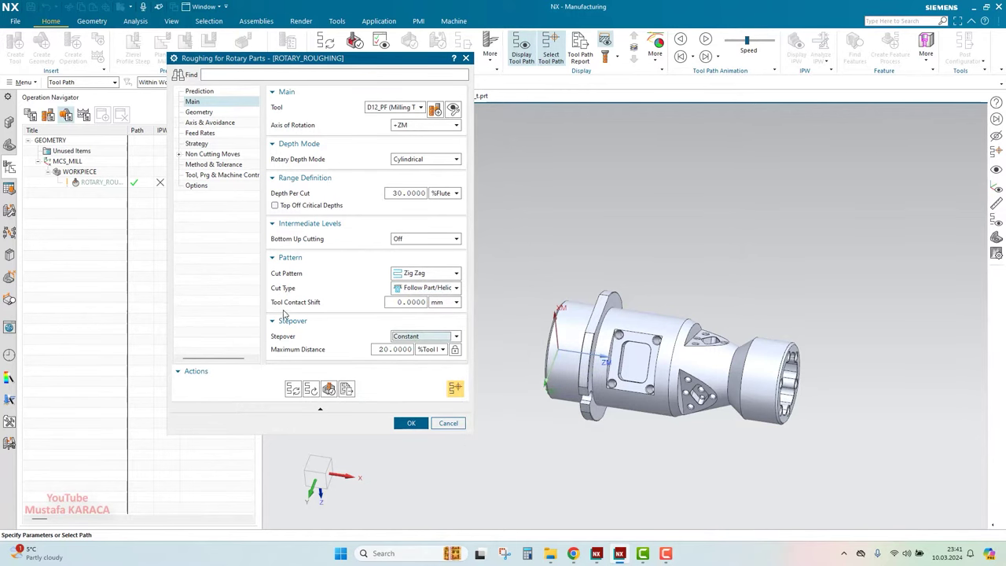
Set Tool Contact Shift to 4 mm and stepover Maximum Distance to 5 %Tool
{"action": "left_click", "coordinate": [402, 301]}
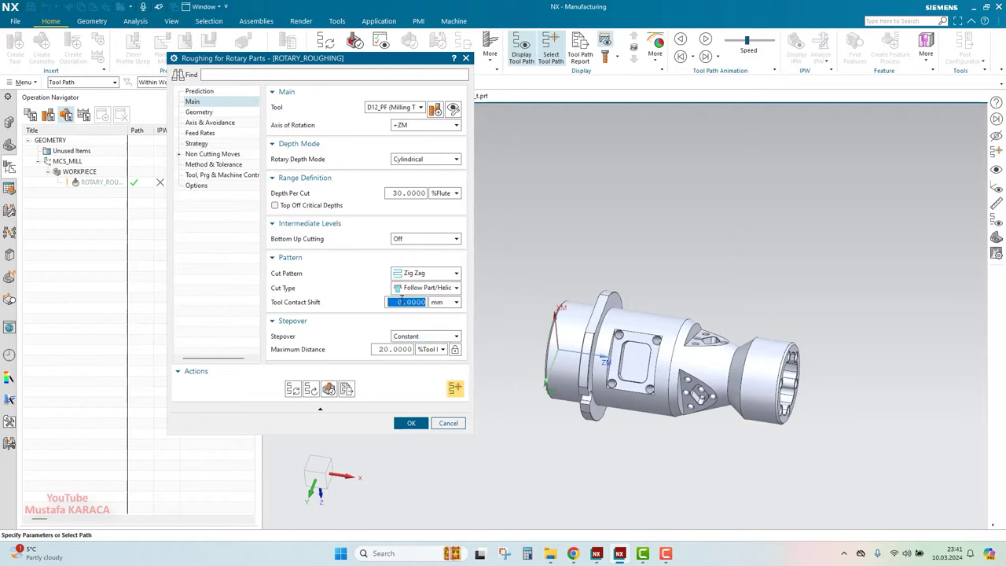
{"action": "type", "text": "4"}
{"action": "left_click", "coordinate": [390, 349]}
{"action": "left_click", "coordinate": [384, 351]}
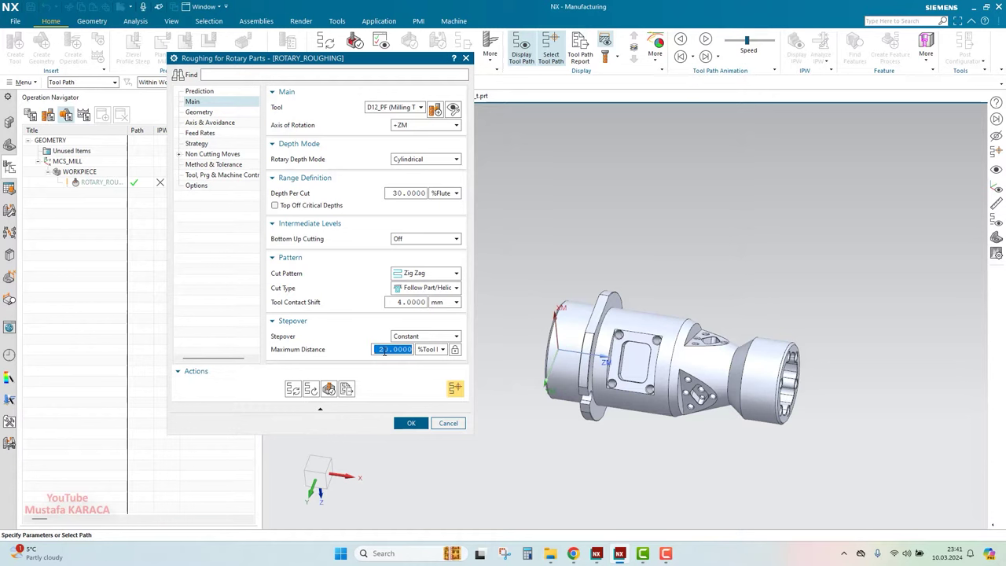
{"action": "type", "text": "5"}
{"action": "left_click", "coordinate": [196, 112]}
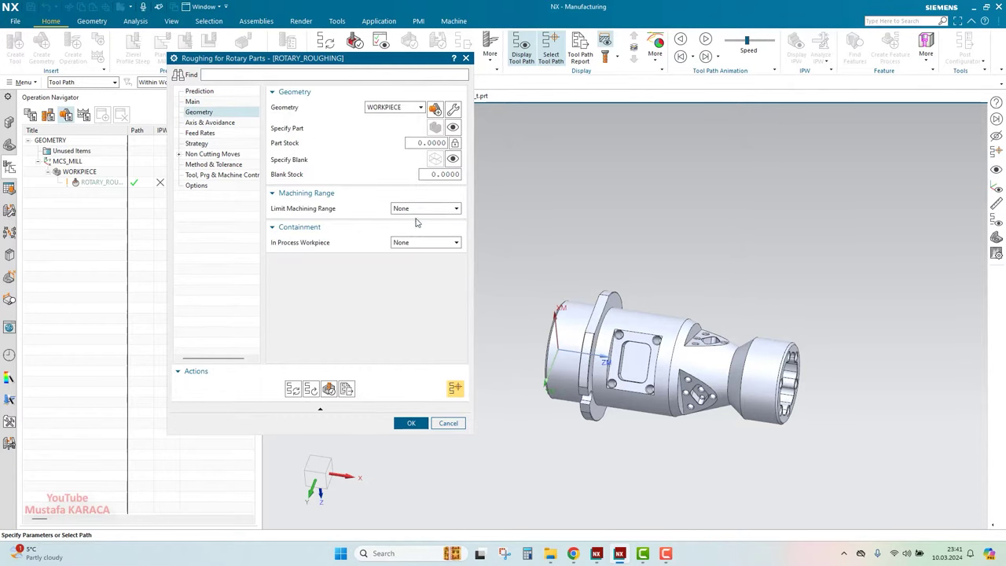
On the Geometry page, set Limit Machining Range to Axially
{"action": "left_click", "coordinate": [194, 103]}
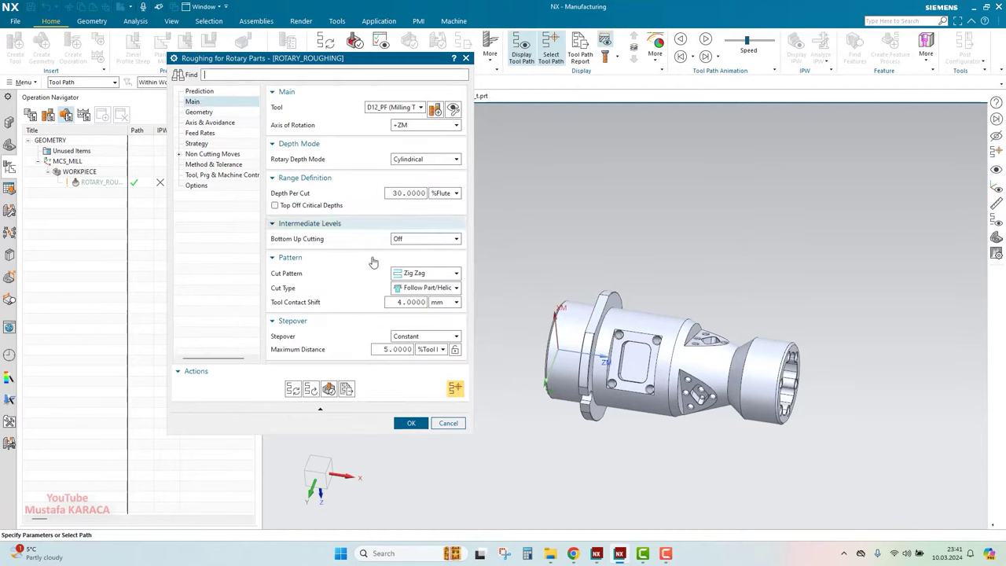
{"action": "left_click", "coordinate": [197, 113]}
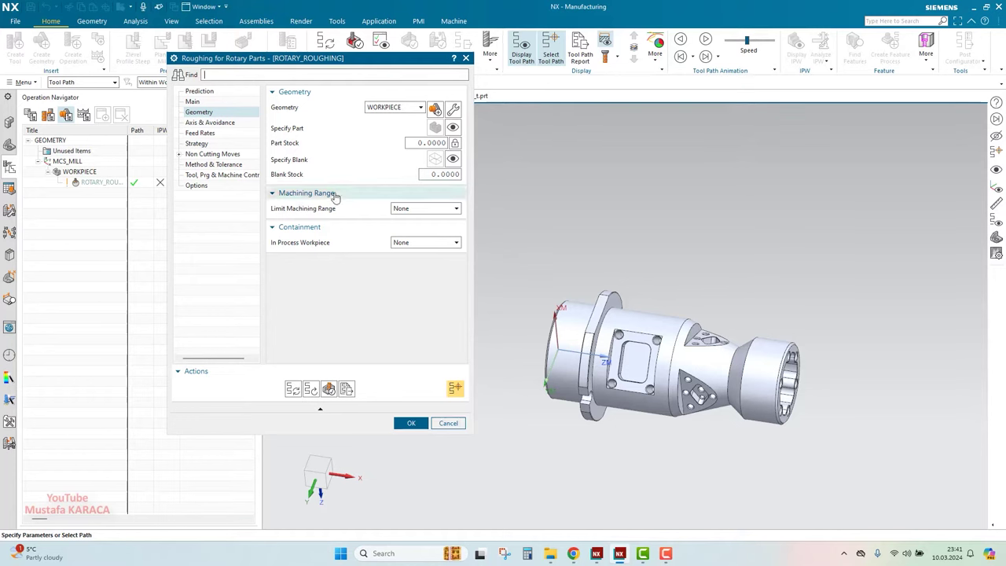
{"action": "left_click", "coordinate": [428, 211]}
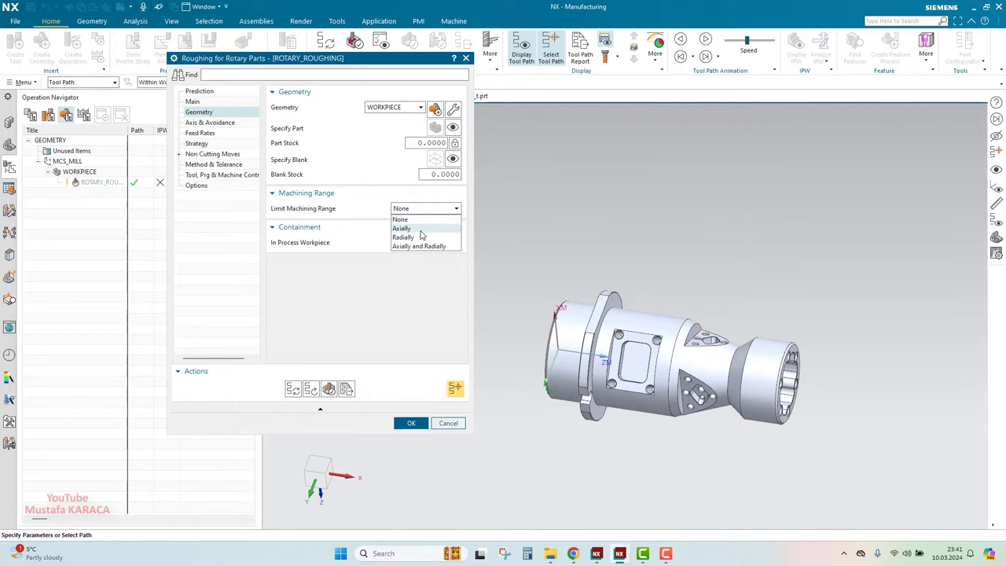
{"action": "left_click", "coordinate": [421, 230]}
{"action": "middle_click_drag", "start_coordinate": [598, 326], "coordinate": [633, 324]}
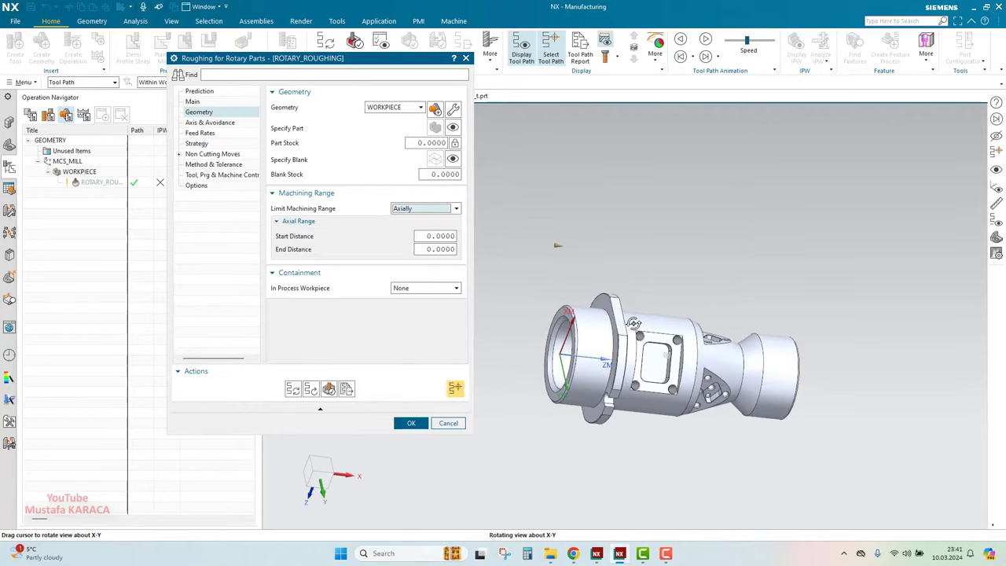
{"action": "scroll", "coordinate": [629, 326], "scroll_direction": "down", "scroll_amount": 3}
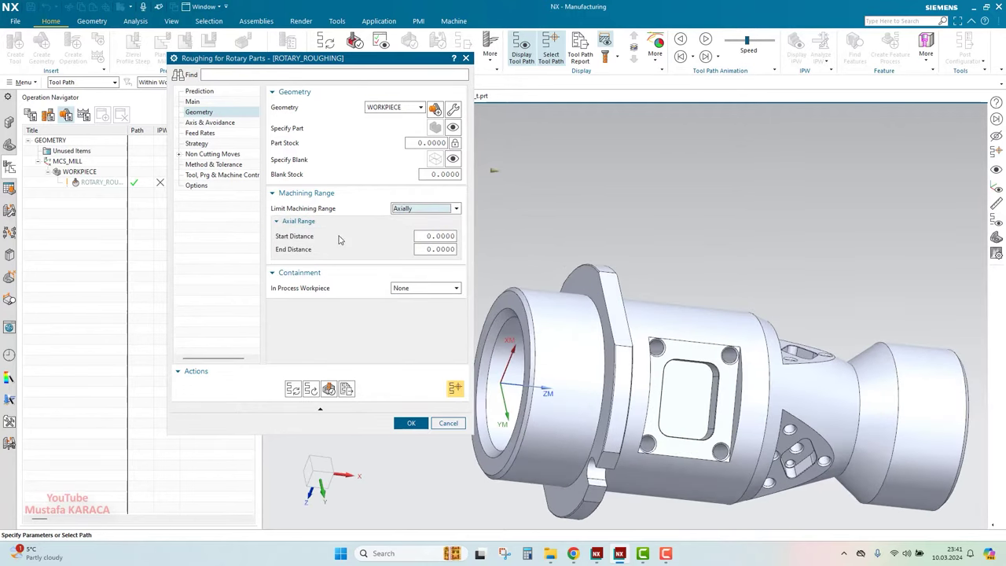
Pick the flange edge as the axial start boundary, giving a 27.8927 start distance
{"action": "left_click", "coordinate": [423, 236]}
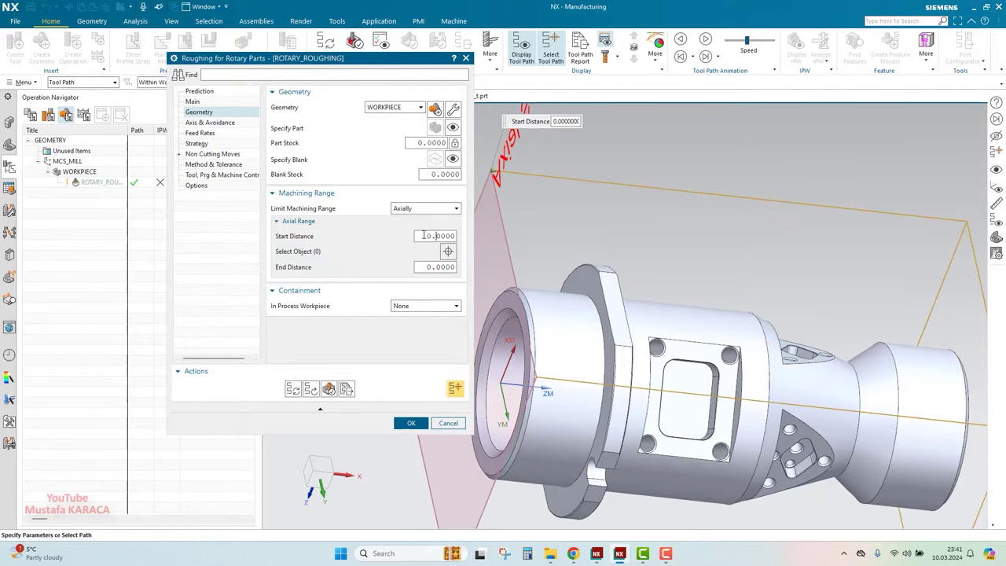
{"action": "left_click", "coordinate": [450, 254]}
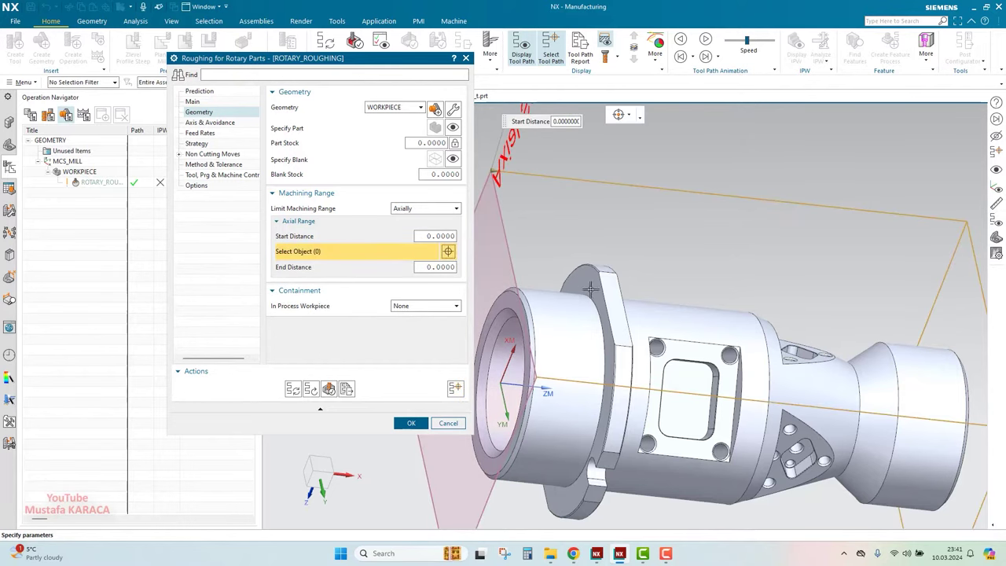
{"action": "scroll", "coordinate": [507, 322], "scroll_direction": "down", "scroll_amount": 2}
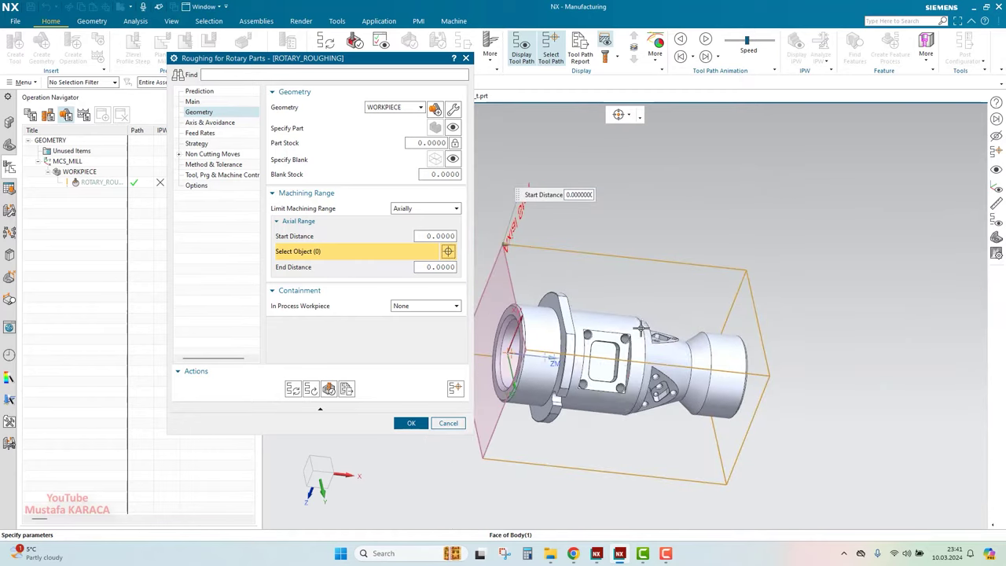
{"action": "scroll", "coordinate": [543, 300], "scroll_direction": "up", "scroll_amount": 1}
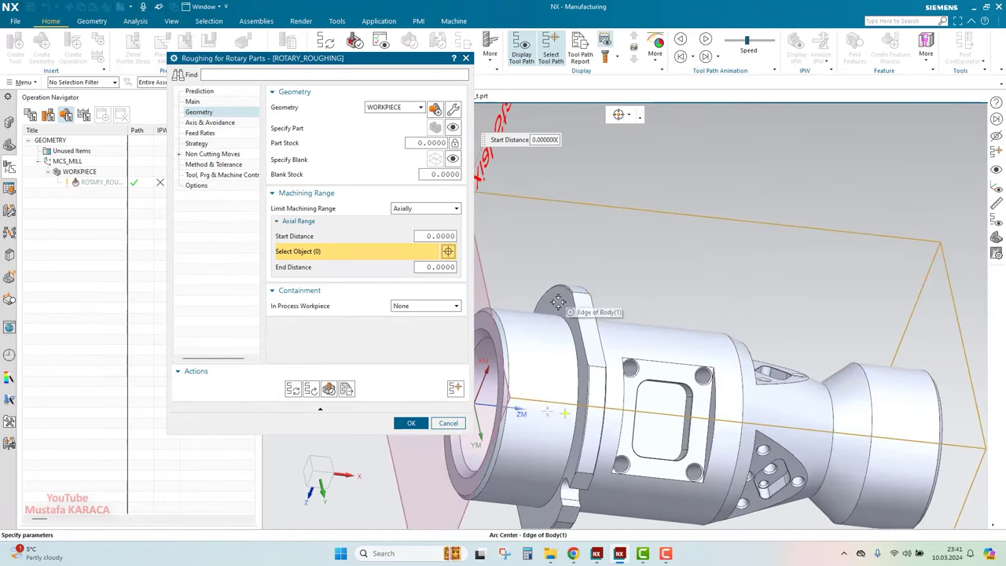
{"action": "left_click", "coordinate": [546, 302]}
{"action": "scroll", "coordinate": [555, 311], "scroll_direction": "down", "scroll_amount": 1}
{"action": "middle_click_drag", "start_coordinate": [627, 271], "coordinate": [542, 293]}
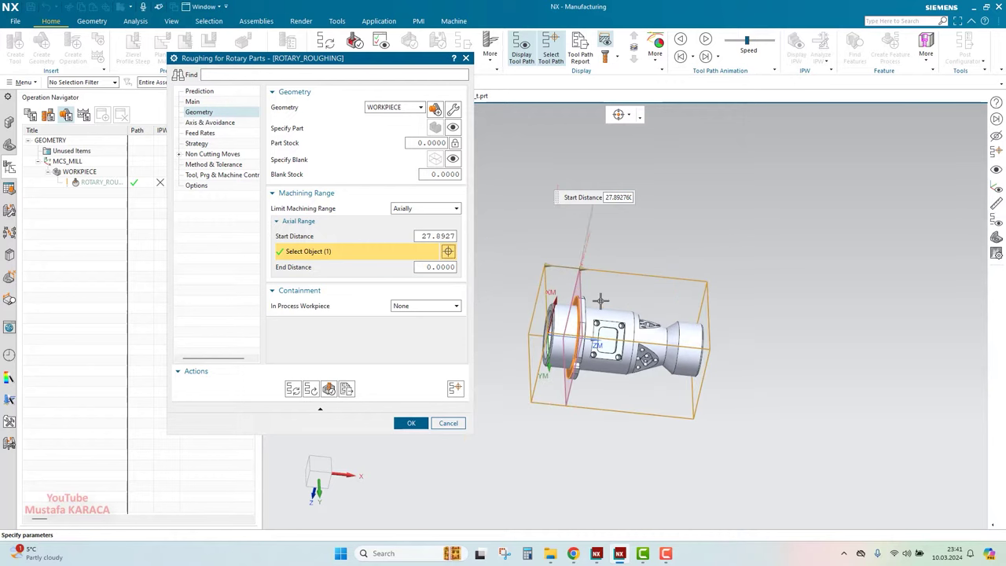
{"action": "scroll", "coordinate": [535, 299], "scroll_direction": "up", "scroll_amount": 1}
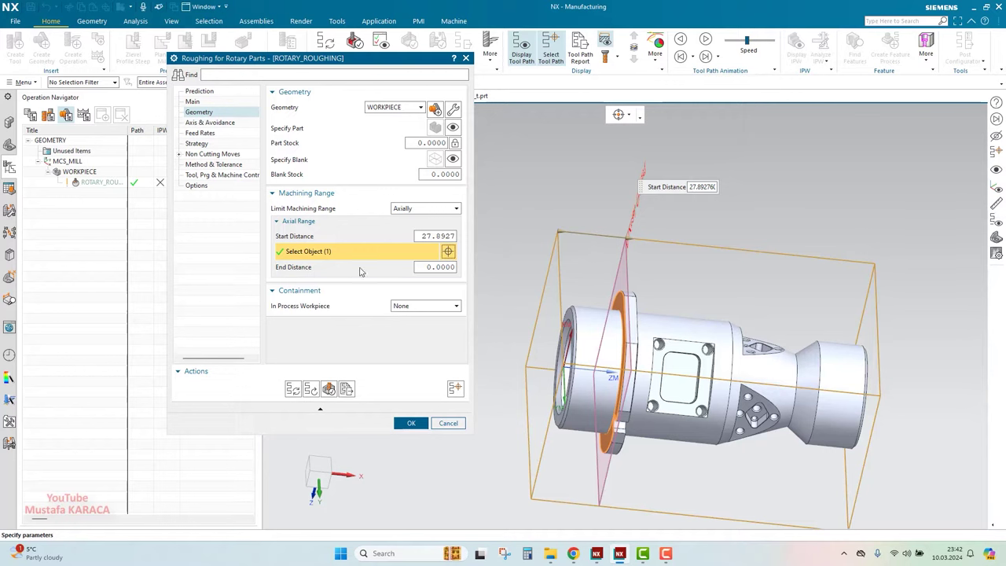
Pick the part's far end face as the end boundary and set the end distance to 128
{"action": "left_click", "coordinate": [436, 268]}
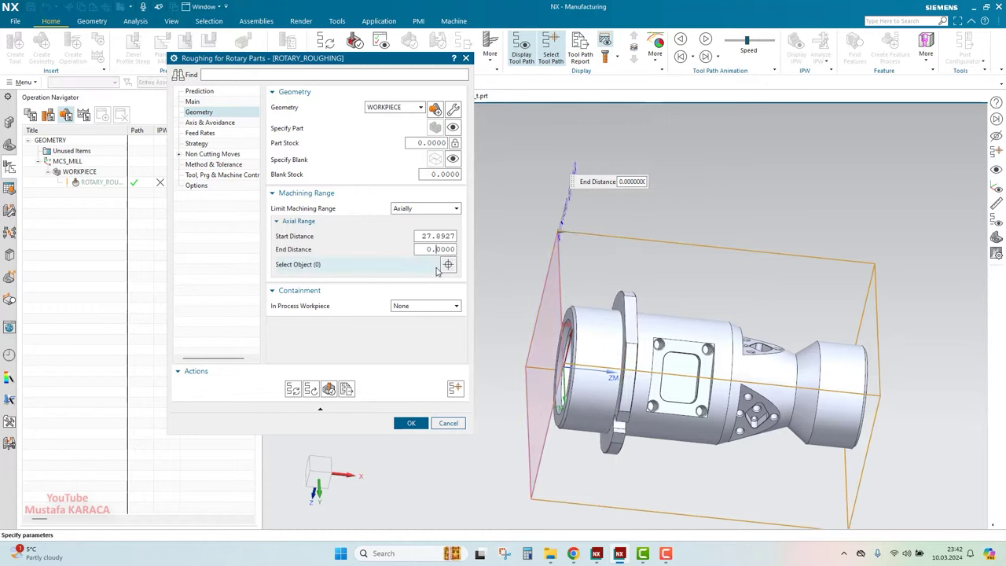
{"action": "left_click", "coordinate": [305, 266]}
{"action": "middle_click_drag", "start_coordinate": [692, 314], "coordinate": [747, 364]}
{"action": "scroll", "coordinate": [747, 363], "scroll_direction": "up", "scroll_amount": 3}
{"action": "left_click", "coordinate": [896, 322]}
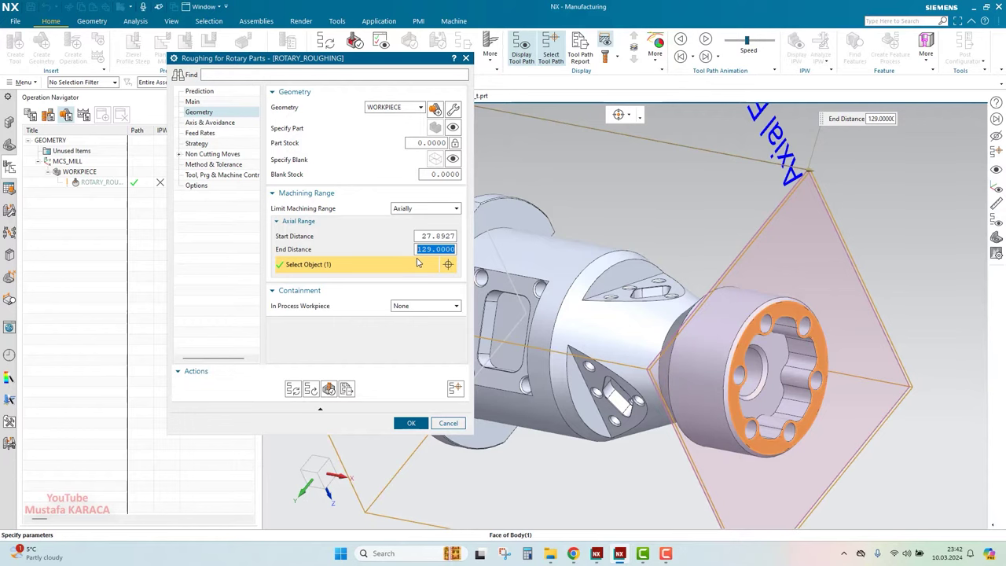
{"action": "type", "text": "28"}
{"action": "key", "text": "Return"}
{"action": "middle_click_drag", "start_coordinate": [582, 250], "coordinate": [755, 292]}
{"action": "scroll", "coordinate": [754, 299], "scroll_direction": "up", "scroll_amount": 4}
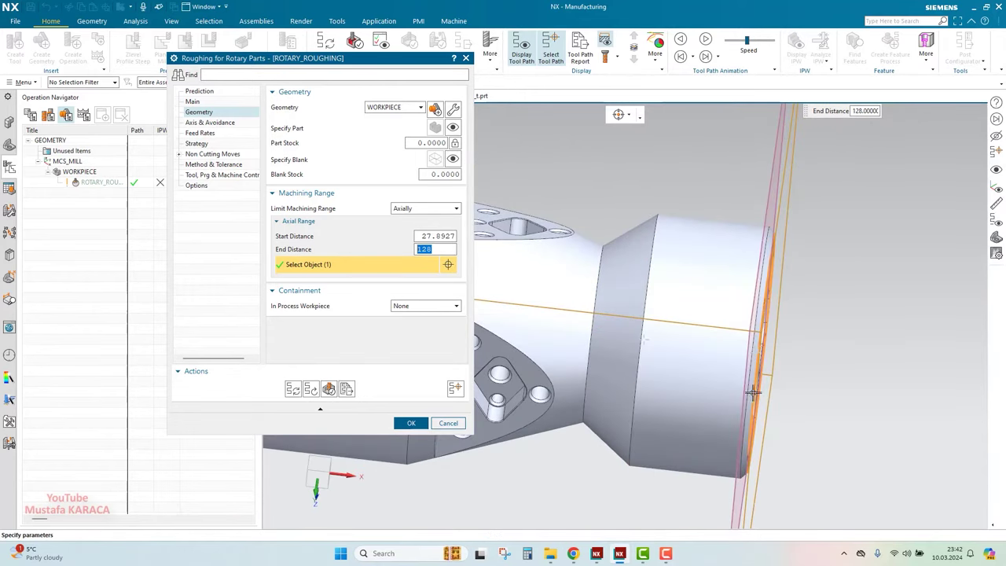
{"action": "scroll", "coordinate": [778, 327], "scroll_direction": "down", "scroll_amount": 3}
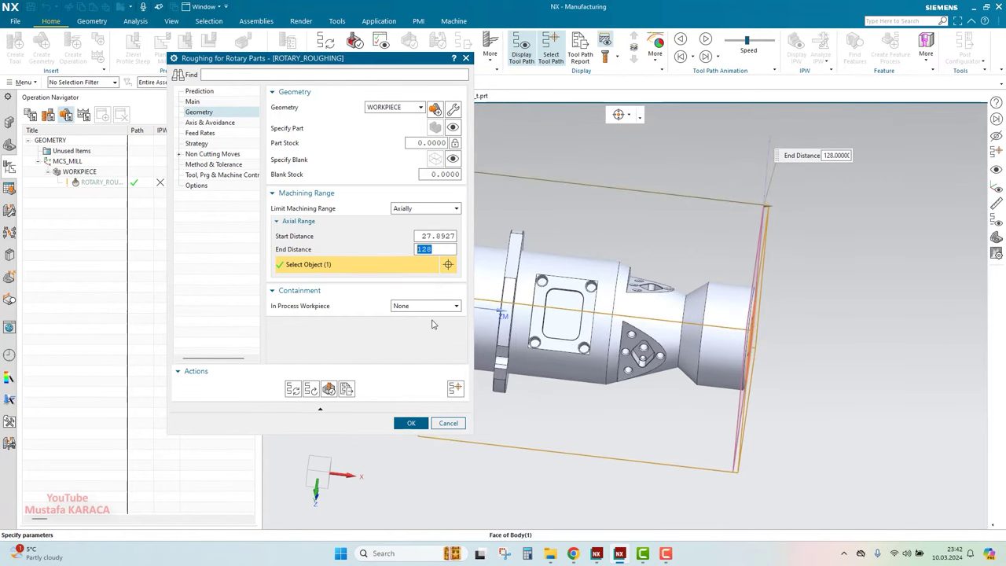
{"action": "middle_click_drag", "start_coordinate": [728, 327], "coordinate": [745, 314]}
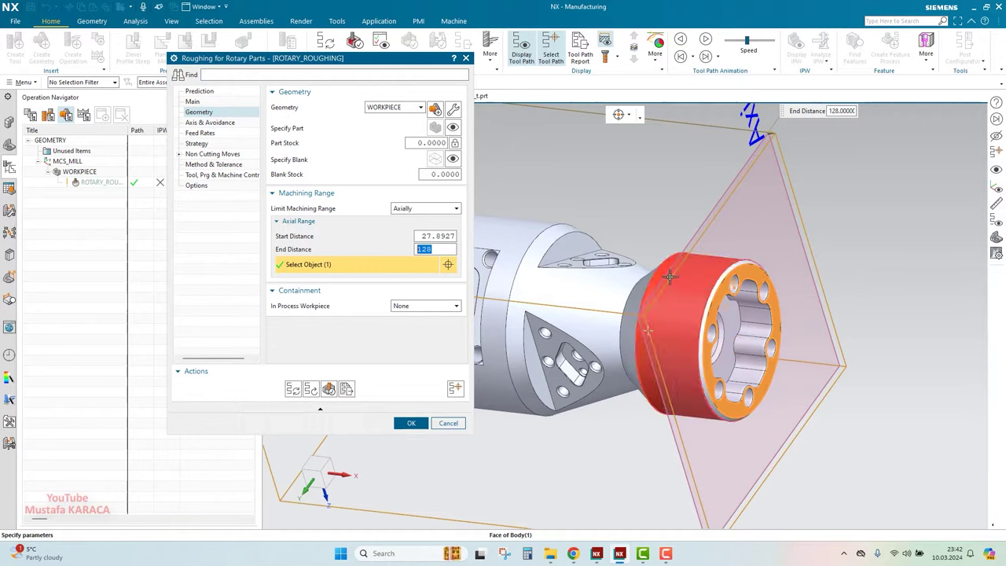
{"action": "key", "text": "ctrl+f"}
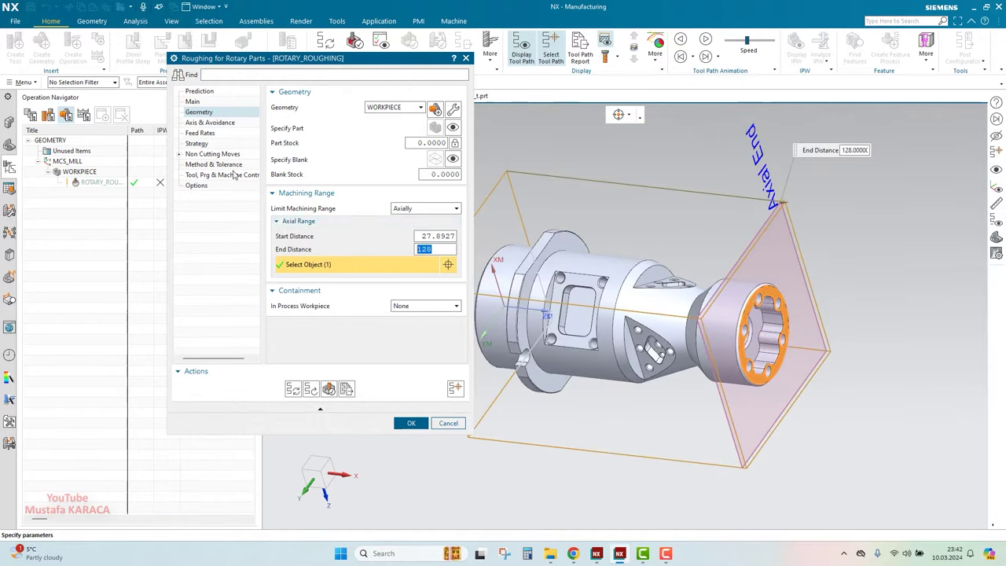
Review the Axis & Avoidance, Geometry and Feed Rates settings of ROTARY_ROUGHING
{"action": "left_click", "coordinate": [209, 122]}
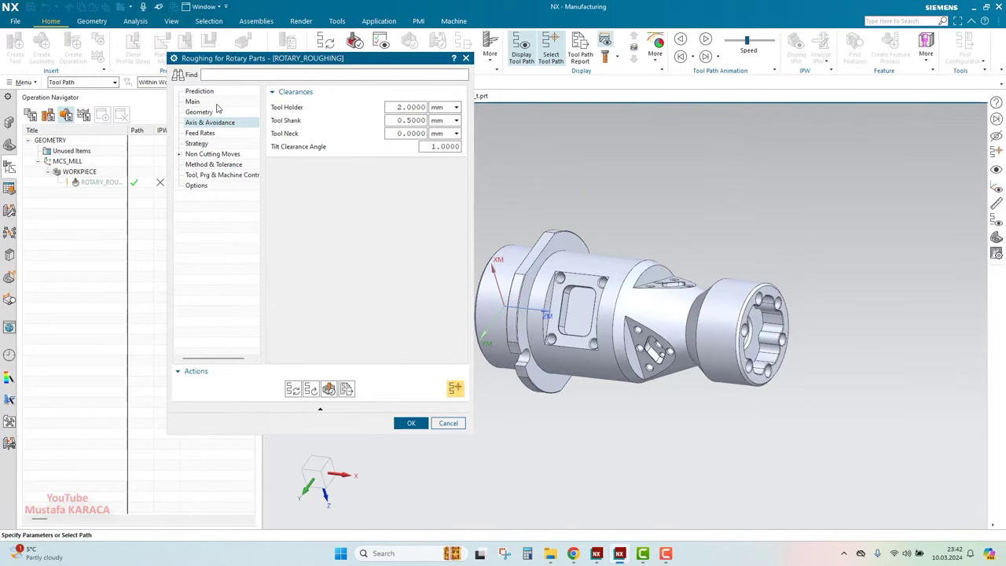
{"action": "left_click", "coordinate": [212, 102]}
{"action": "scroll", "coordinate": [615, 342], "scroll_direction": "up", "scroll_amount": 2}
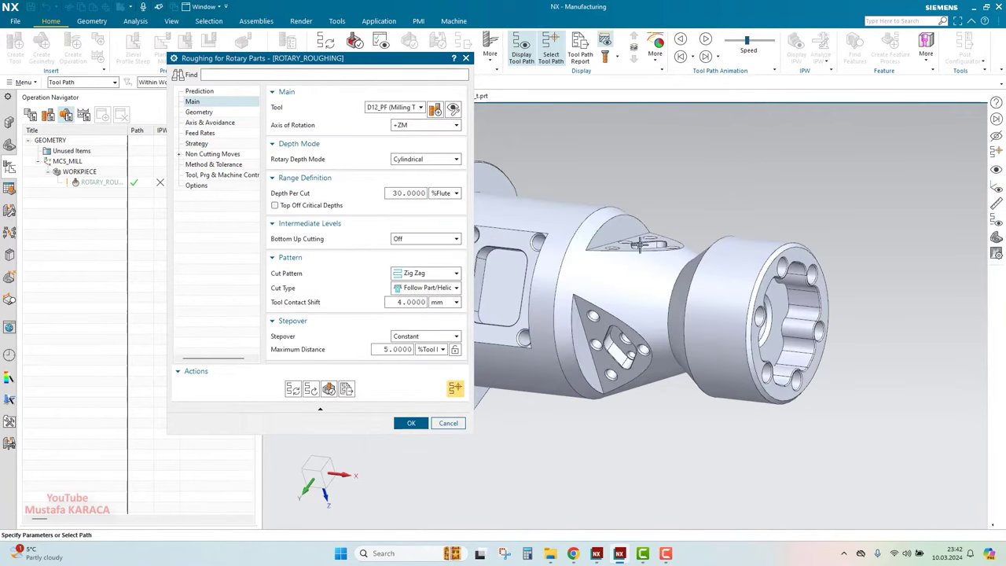
{"action": "scroll", "coordinate": [784, 369], "scroll_direction": "down", "scroll_amount": 3}
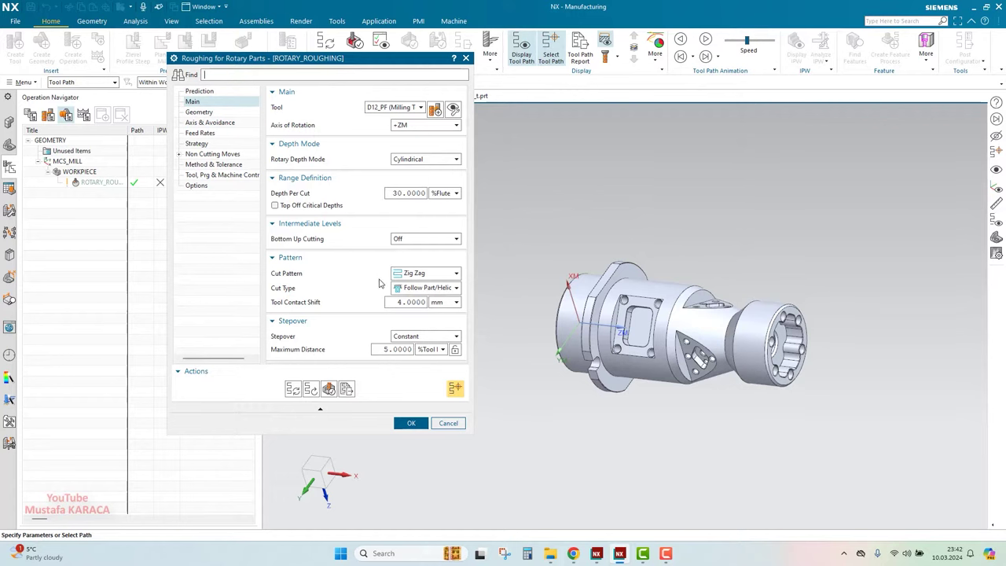
{"action": "left_click", "coordinate": [203, 113]}
{"action": "left_click", "coordinate": [209, 123]}
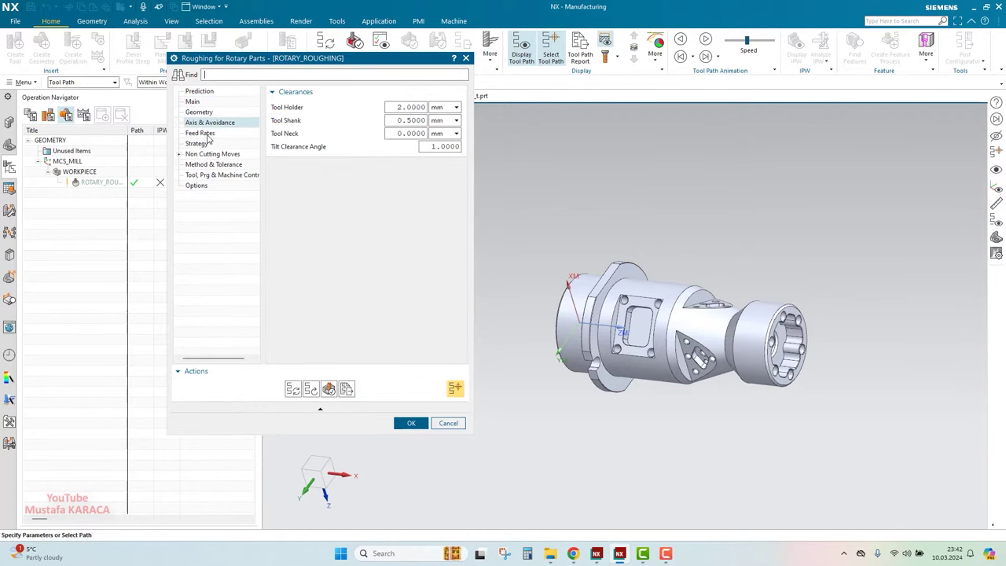
{"action": "left_click", "coordinate": [201, 133]}
{"action": "left_click", "coordinate": [196, 145]}
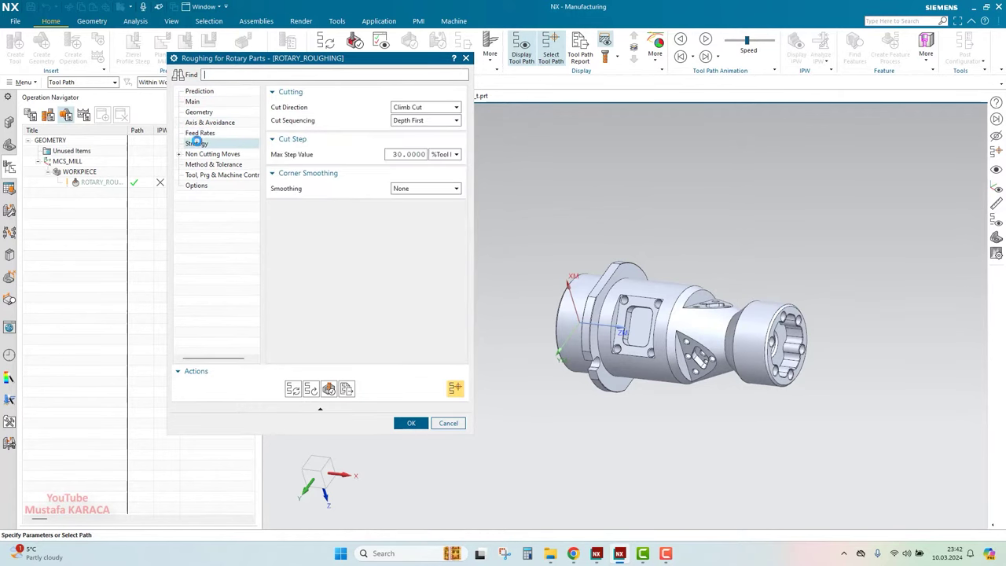
Set Cut Direction to Conventional Cut and keep Depth First cut sequencing
{"action": "left_click", "coordinate": [432, 110]}
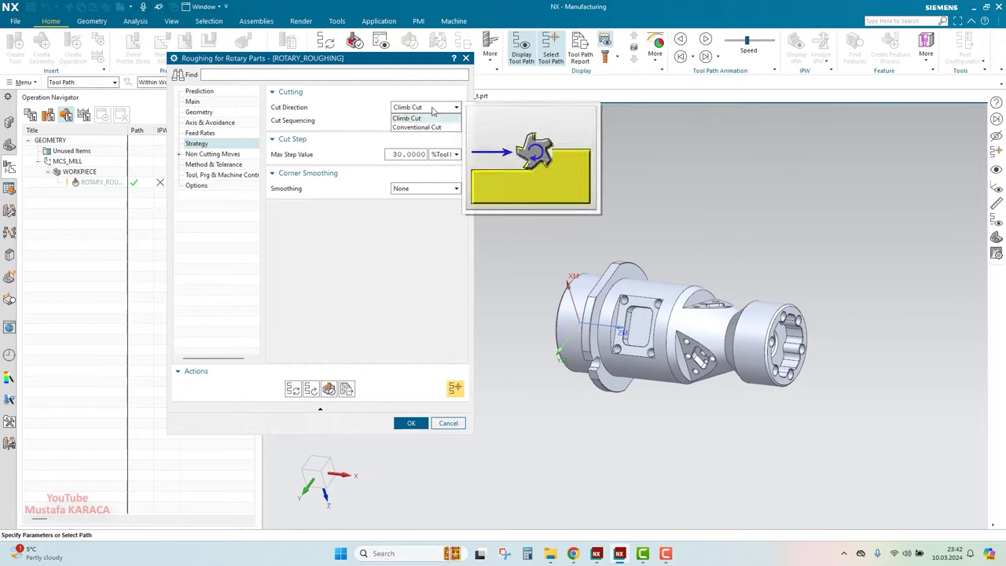
{"action": "left_click", "coordinate": [432, 110]}
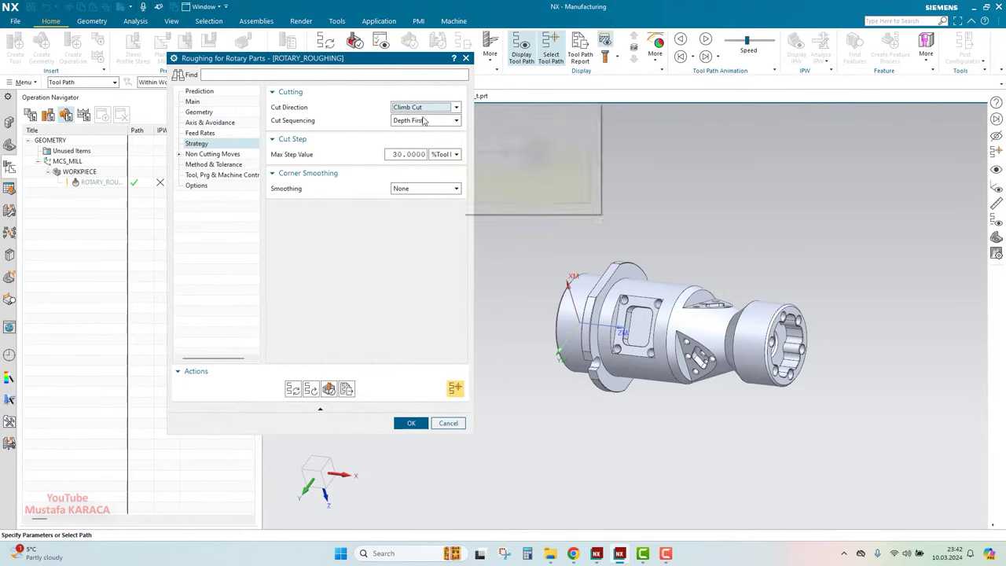
{"action": "left_click", "coordinate": [432, 110]}
{"action": "left_click", "coordinate": [415, 128]}
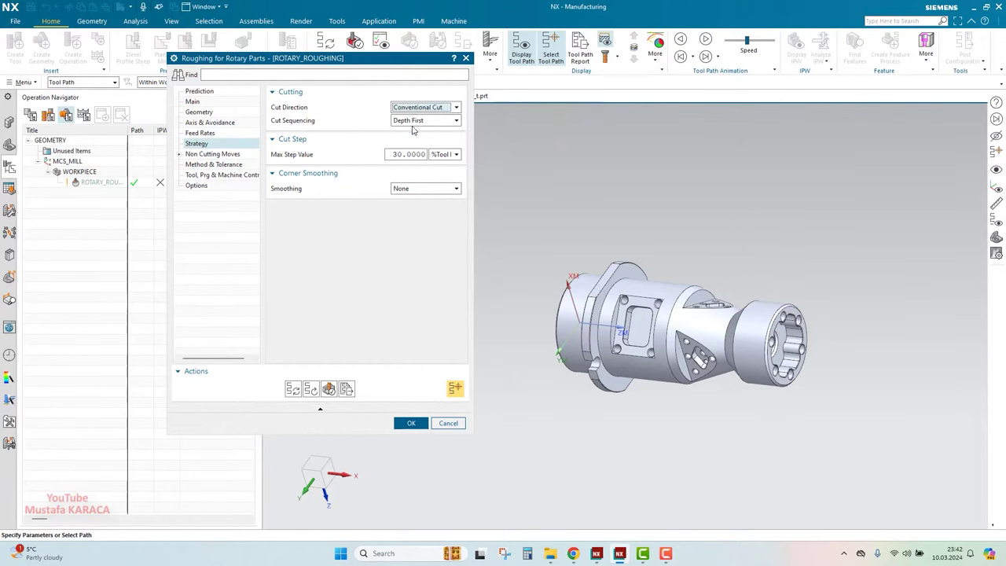
{"action": "left_click", "coordinate": [417, 123]}
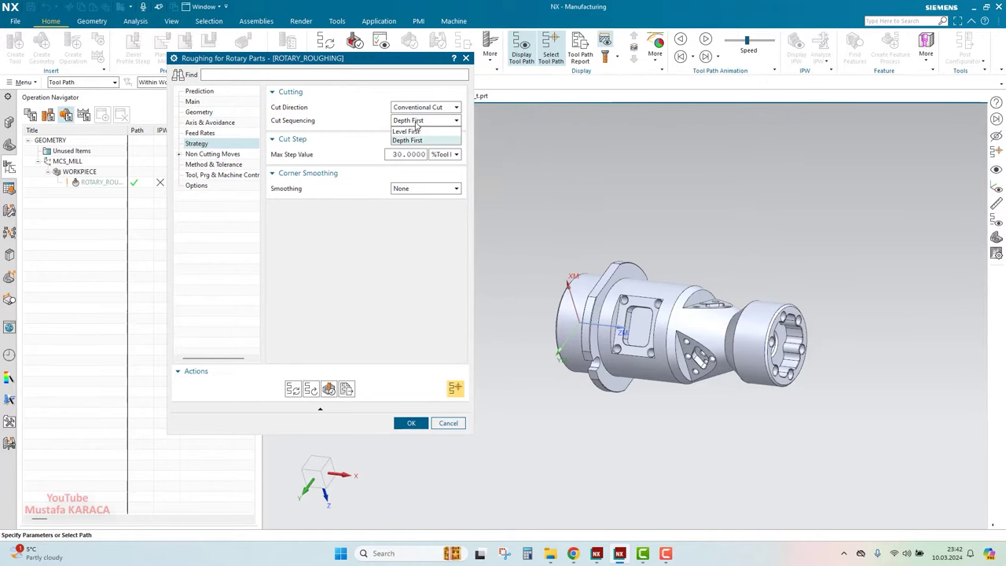
{"action": "left_click", "coordinate": [417, 122]}
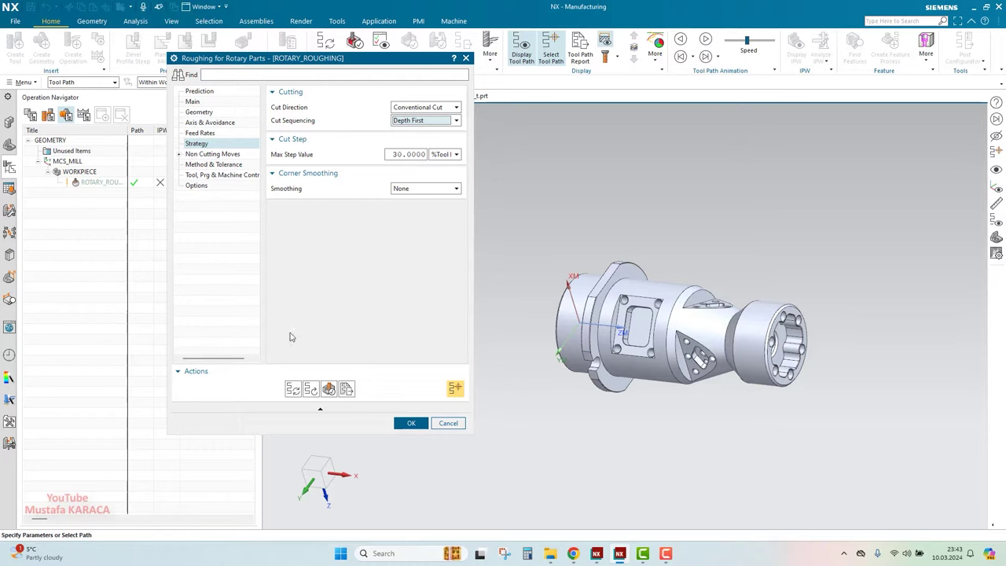
{"action": "left_click", "coordinate": [192, 101]}
{"action": "middle_click_drag", "start_coordinate": [665, 261], "coordinate": [685, 296]}
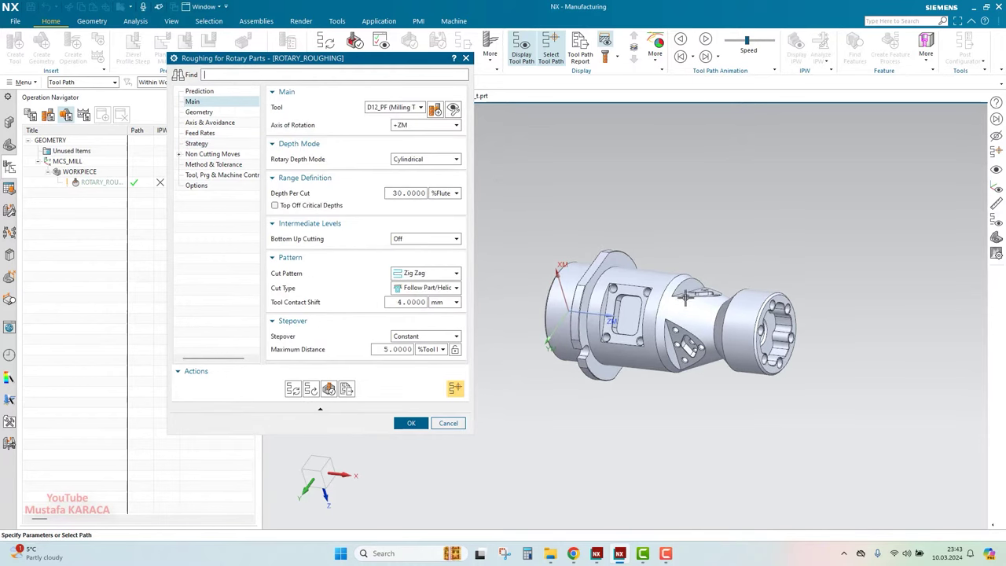
Regenerate the ROTARY_ROUGHING tool path, inspect it around the pocket, and open its verification
{"action": "left_click", "coordinate": [289, 391]}
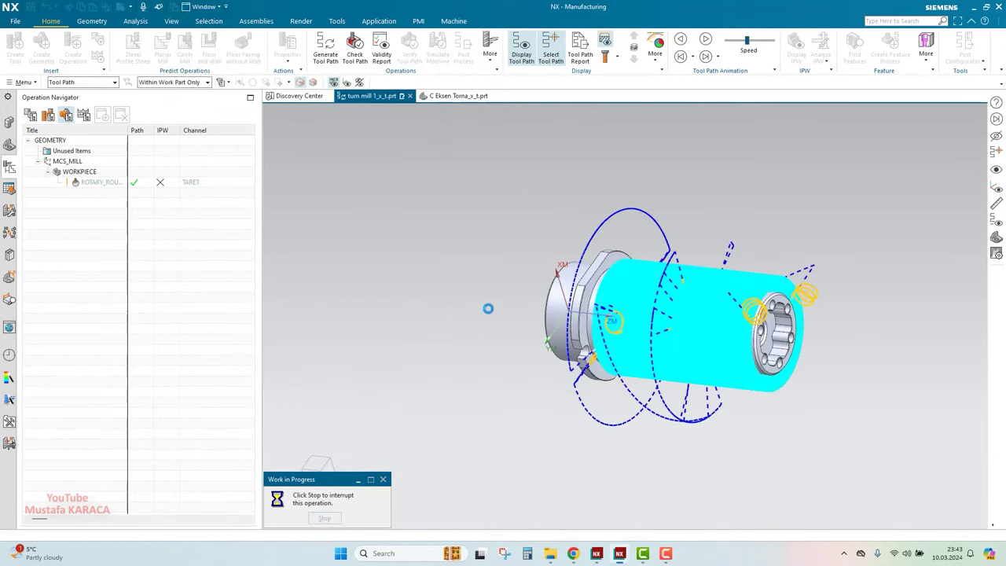
{"action": "scroll", "coordinate": [657, 316], "scroll_direction": "up", "scroll_amount": 5}
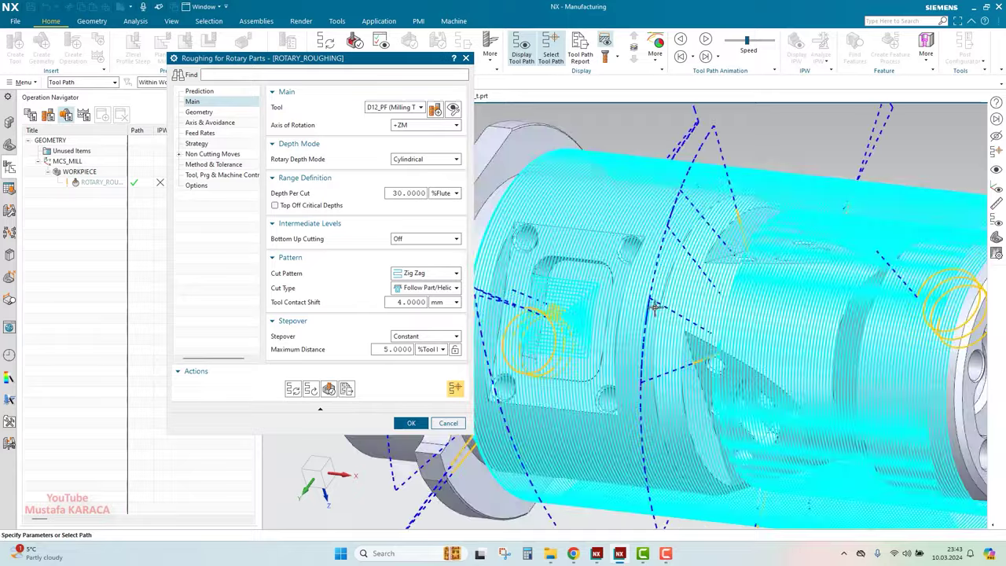
{"action": "middle_click_drag", "start_coordinate": [651, 292], "coordinate": [692, 302]}
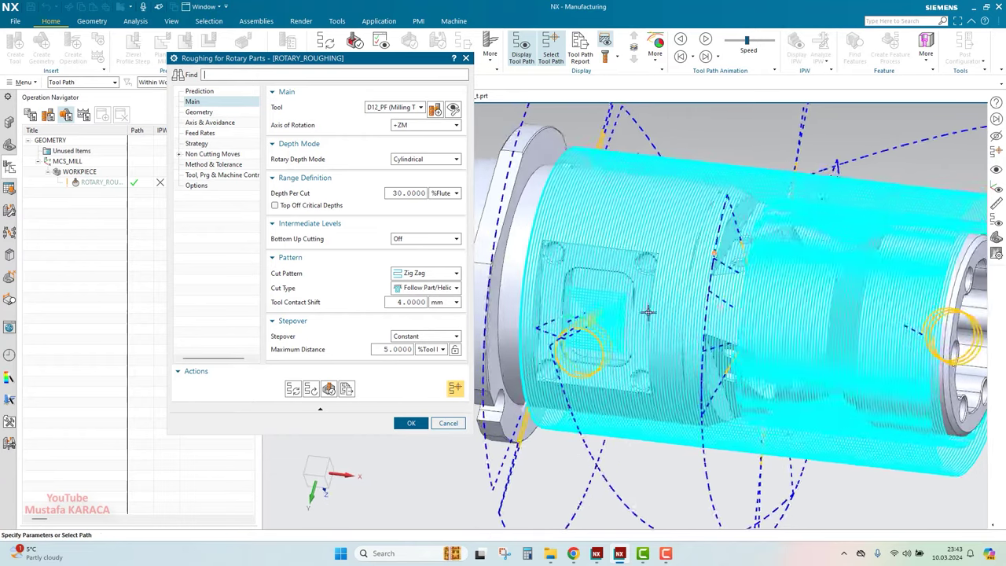
{"action": "scroll", "coordinate": [572, 301], "scroll_direction": "up", "scroll_amount": 5}
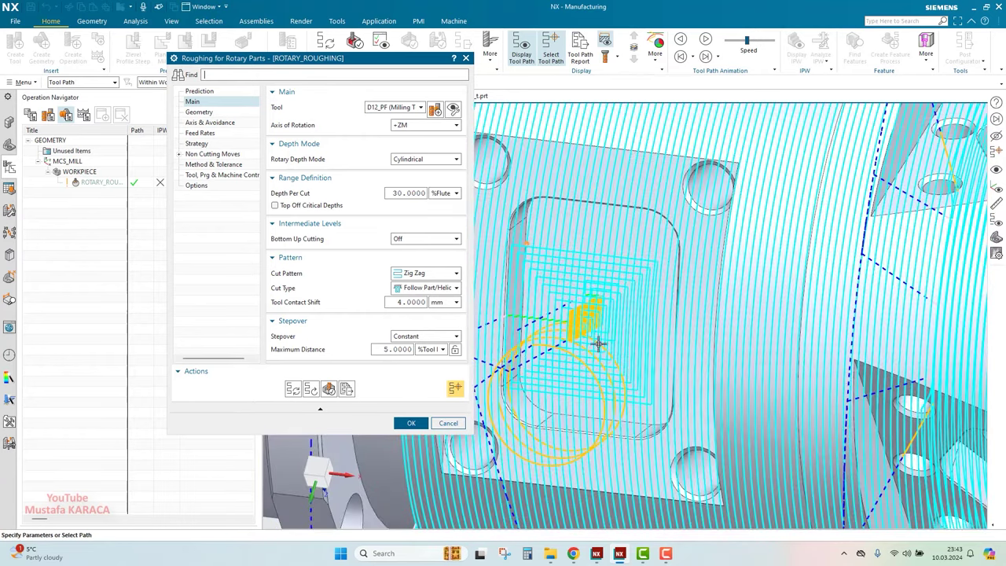
{"action": "scroll", "coordinate": [609, 291], "scroll_direction": "down", "scroll_amount": 3}
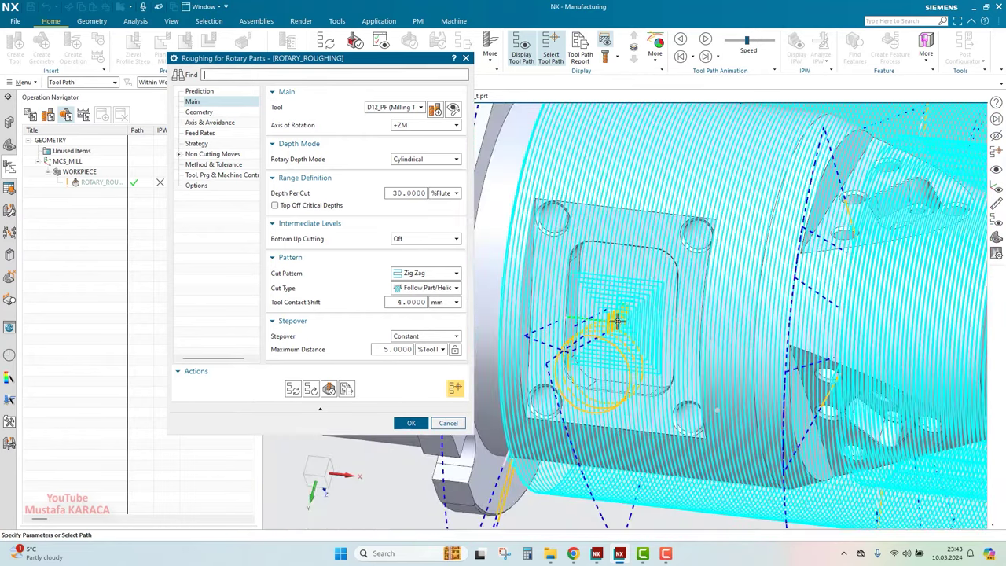
{"action": "scroll", "coordinate": [618, 320], "scroll_direction": "down", "scroll_amount": 3}
{"action": "scroll", "coordinate": [629, 315], "scroll_direction": "up", "scroll_amount": 2}
{"action": "scroll", "coordinate": [714, 305], "scroll_direction": "down", "scroll_amount": 2}
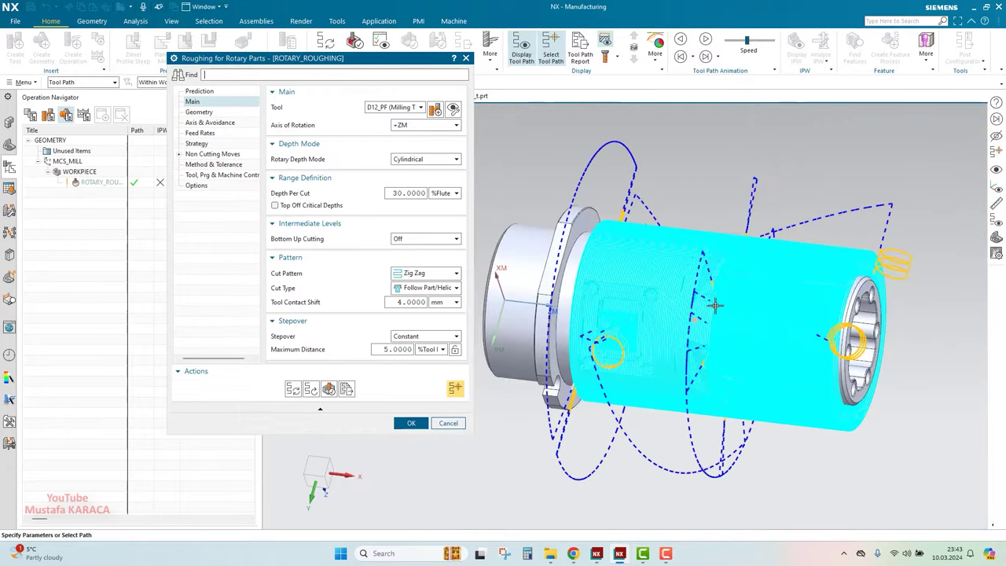
{"action": "scroll", "coordinate": [692, 310], "scroll_direction": "up", "scroll_amount": 3}
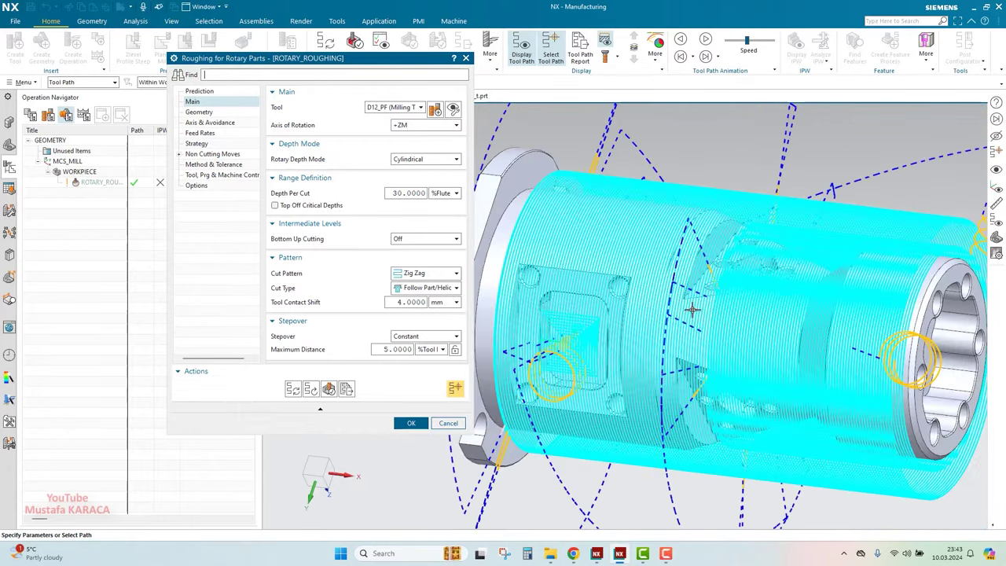
{"action": "scroll", "coordinate": [655, 336], "scroll_direction": "down", "scroll_amount": 3}
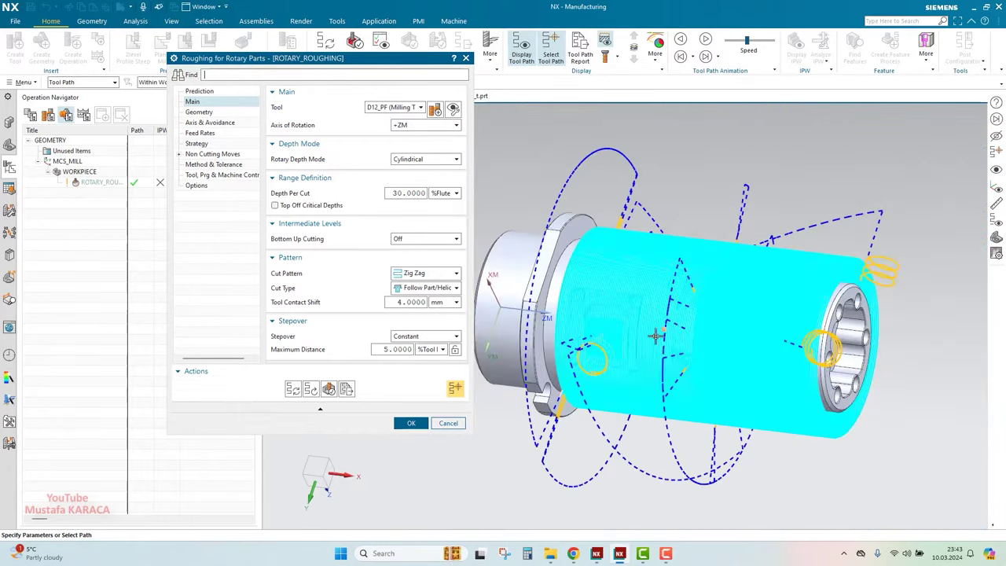
{"action": "left_click", "coordinate": [328, 389]}
Set animation speed to 6, start the 3D material-removal playback, then speed it up
{"action": "left_click", "coordinate": [246, 439]}
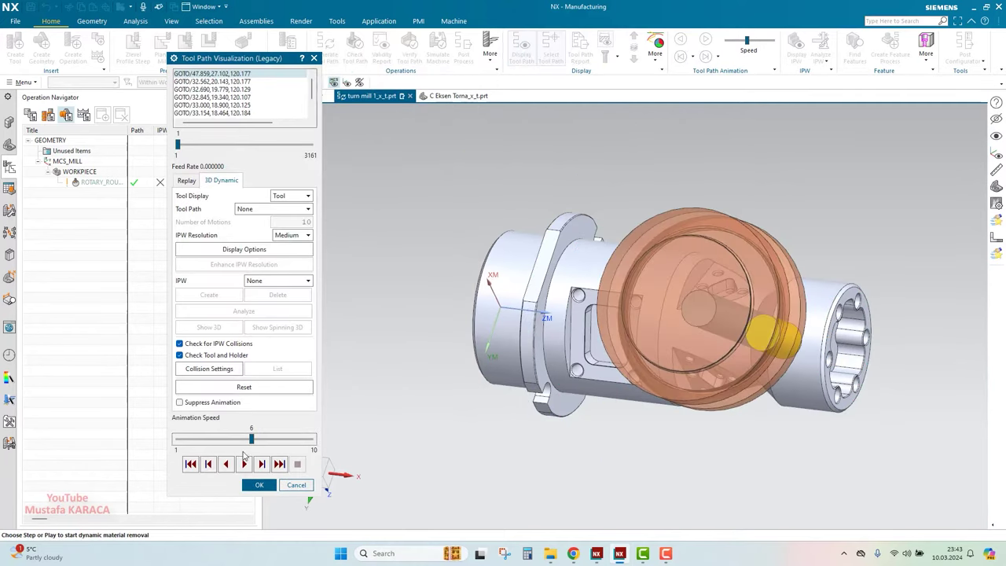
{"action": "left_click", "coordinate": [244, 464]}
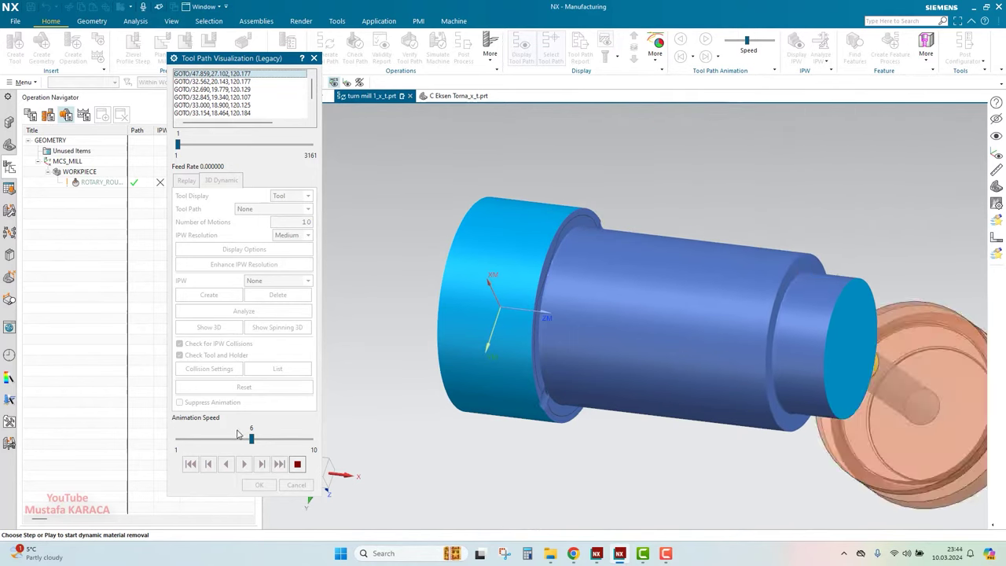
{"action": "left_click_drag", "start_coordinate": [251, 440], "coordinate": [293, 445]}
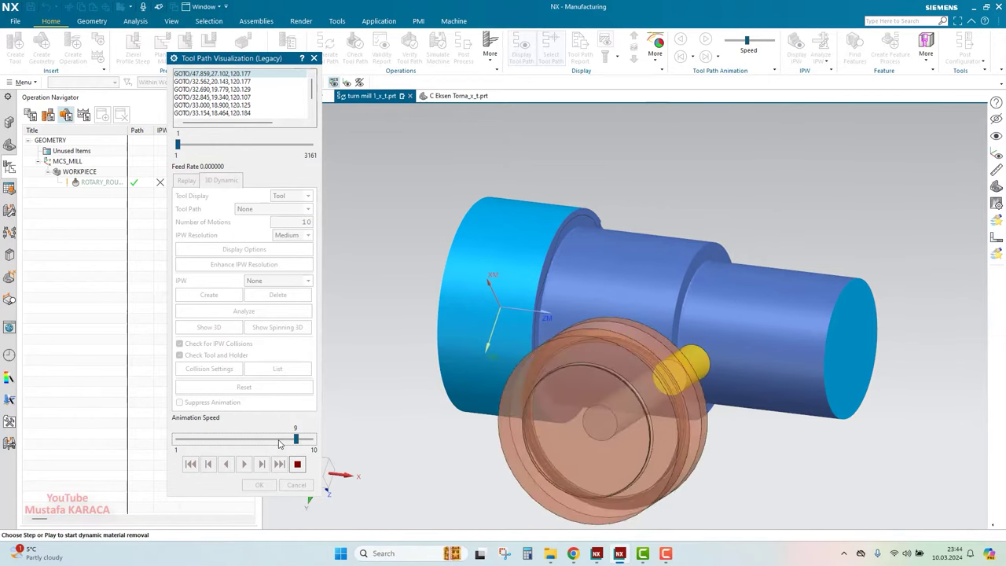
Inspect the milled pocket from different angles after all 3161 motions, then accept the verification
{"action": "middle_click_drag", "start_coordinate": [518, 293], "coordinate": [598, 269]}
{"action": "scroll", "coordinate": [597, 269], "scroll_direction": "down", "scroll_amount": 3}
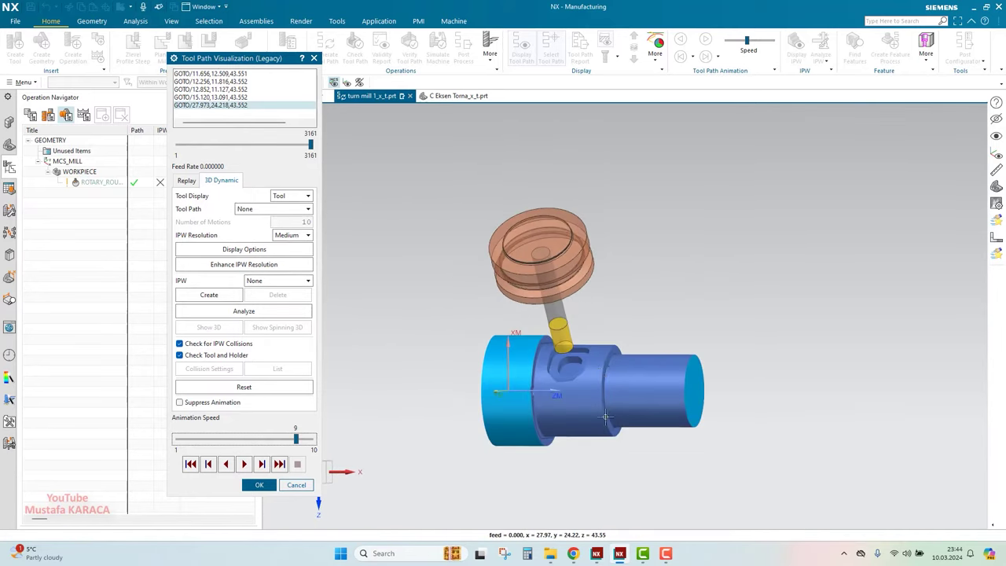
{"action": "scroll", "coordinate": [577, 317], "scroll_direction": "up", "scroll_amount": 4}
{"action": "scroll", "coordinate": [575, 307], "scroll_direction": "up", "scroll_amount": 2}
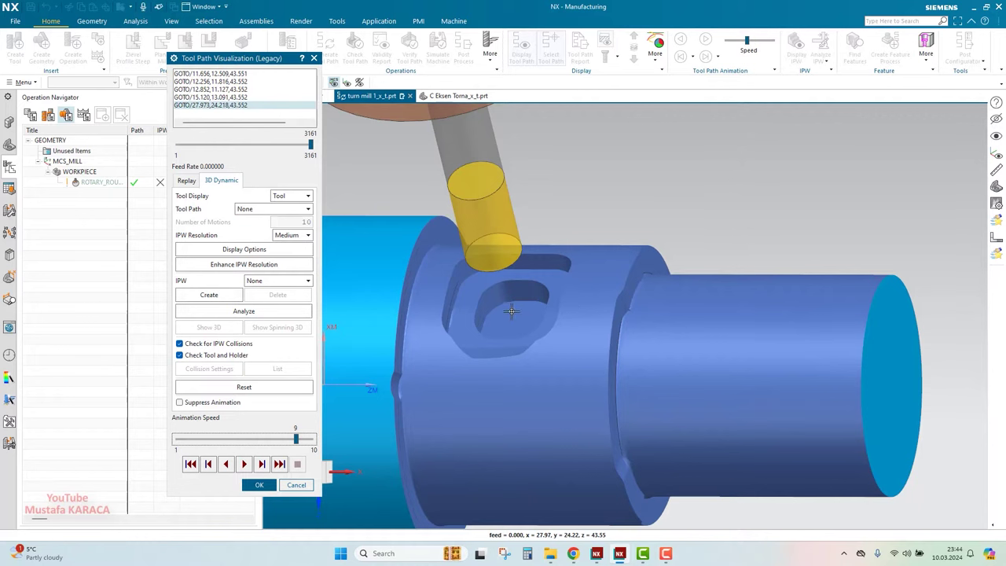
{"action": "scroll", "coordinate": [477, 288], "scroll_direction": "up", "scroll_amount": 4}
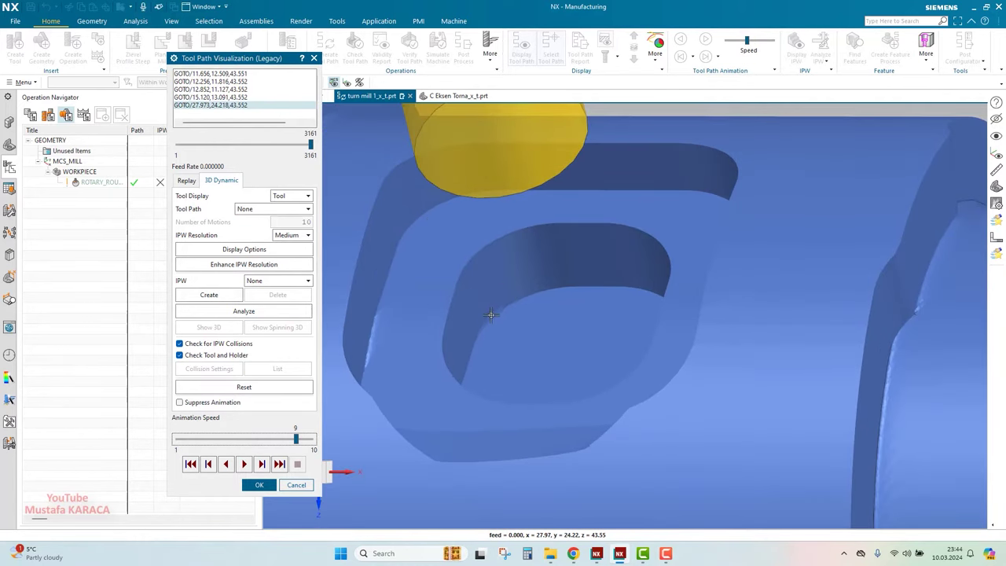
{"action": "scroll", "coordinate": [466, 283], "scroll_direction": "down", "scroll_amount": 5}
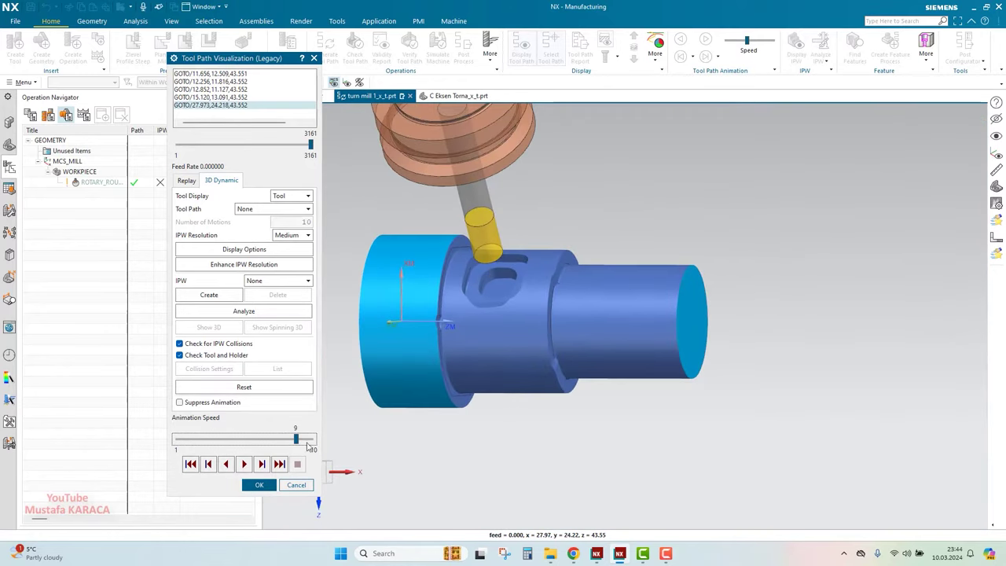
{"action": "scroll", "coordinate": [605, 214], "scroll_direction": "up", "scroll_amount": 2}
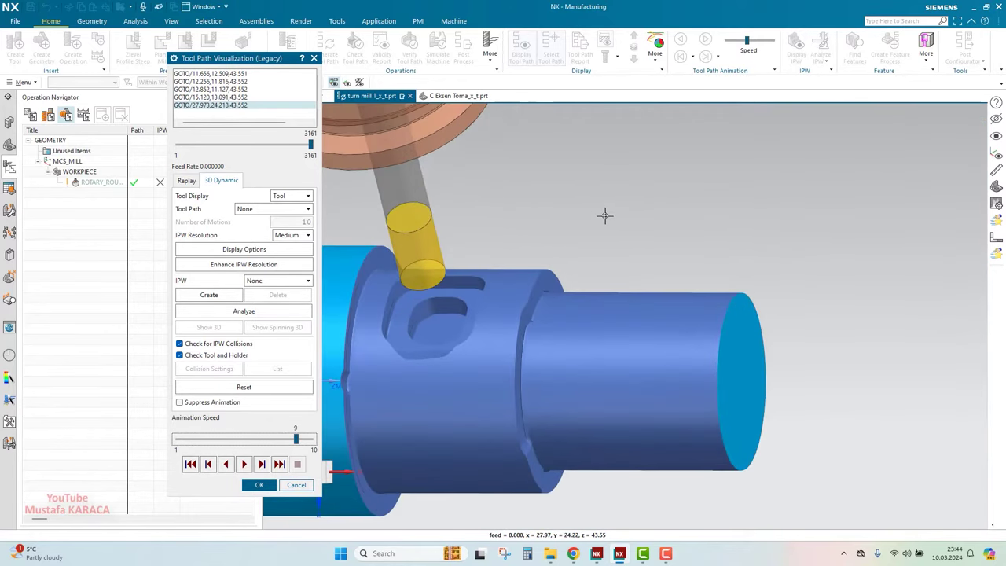
{"action": "scroll", "coordinate": [551, 279], "scroll_direction": "up", "scroll_amount": 3}
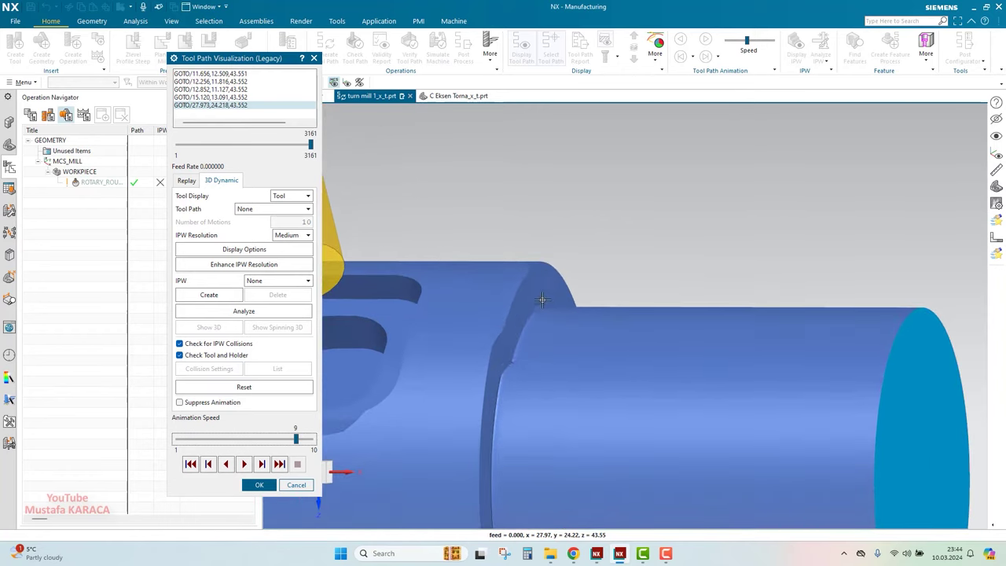
{"action": "scroll", "coordinate": [545, 315], "scroll_direction": "down", "scroll_amount": 3}
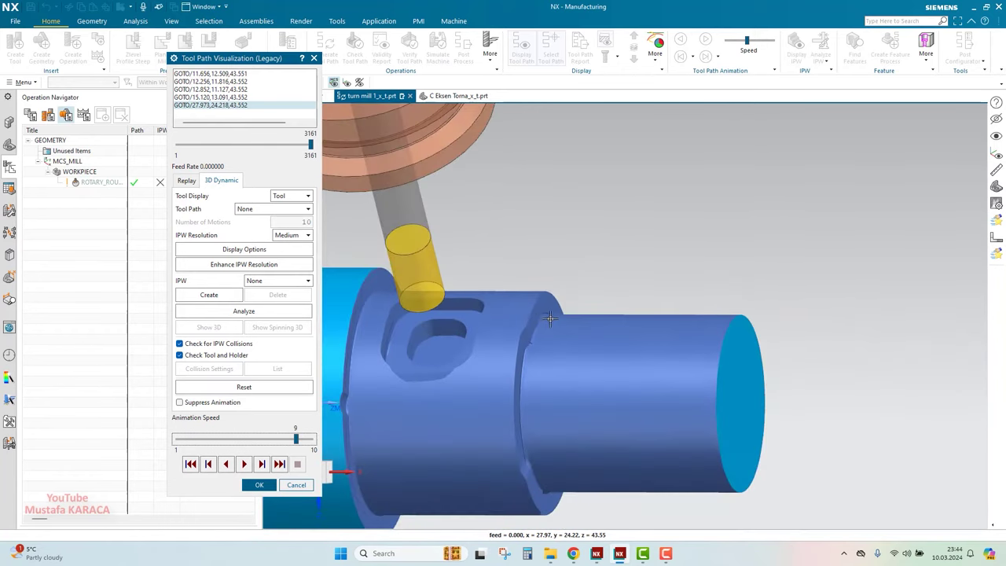
{"action": "scroll", "coordinate": [510, 311], "scroll_direction": "up", "scroll_amount": 2}
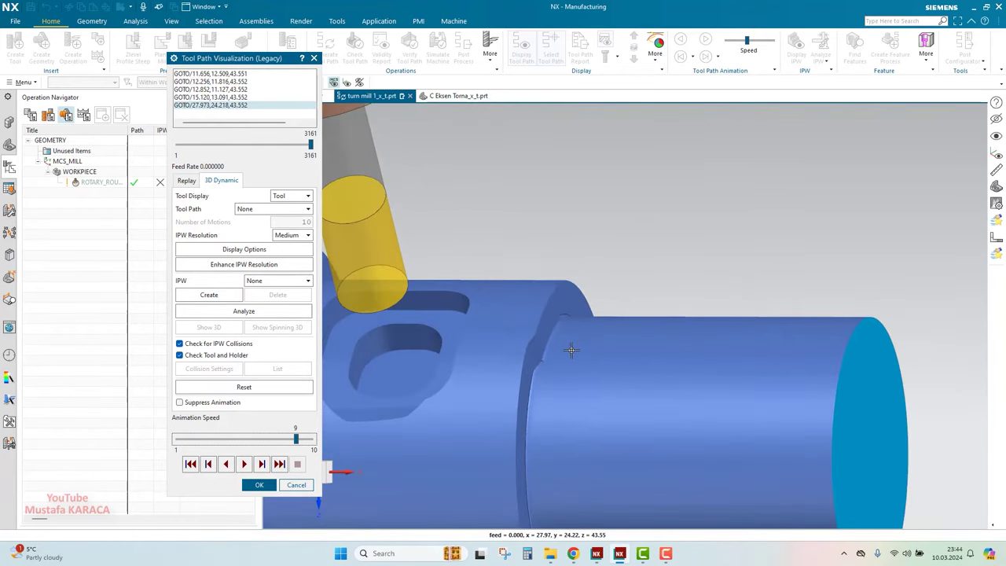
{"action": "scroll", "coordinate": [517, 298], "scroll_direction": "down", "scroll_amount": 2}
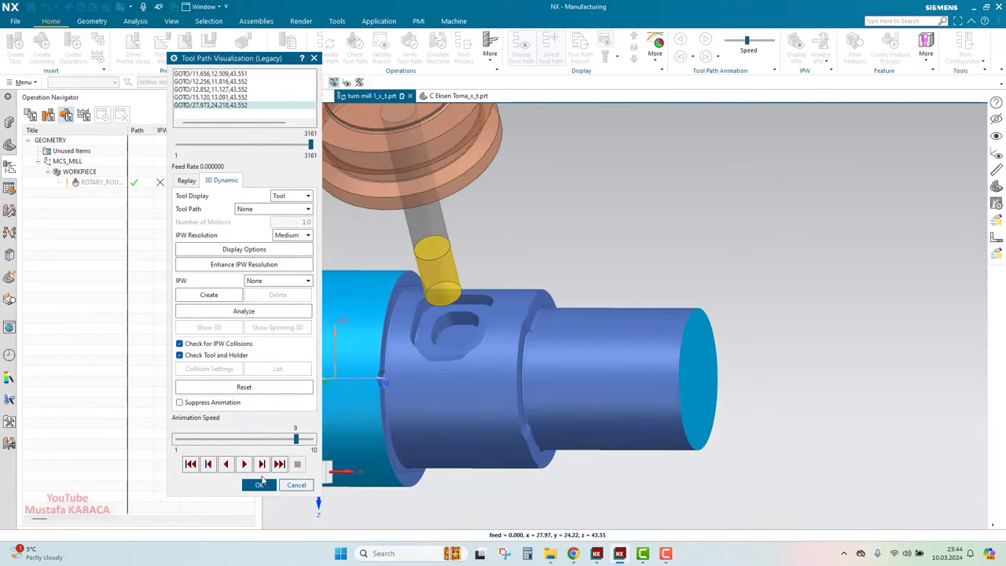
{"action": "left_click", "coordinate": [259, 485]}
Set Bottom Up Cutting to Between Cut Levels, with 10 %Flute constant depth steps
{"action": "left_click", "coordinate": [414, 239]}
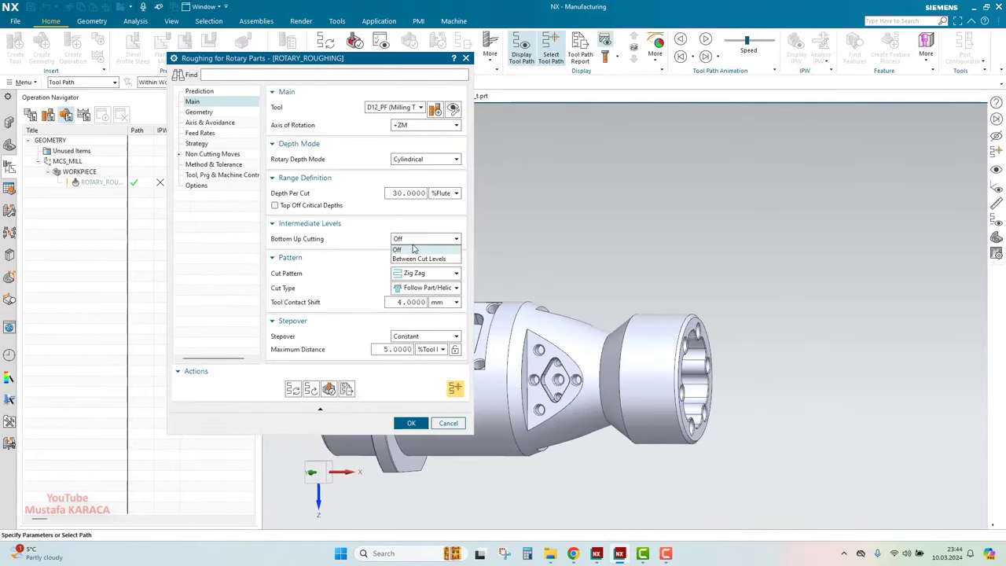
{"action": "left_click", "coordinate": [419, 259]}
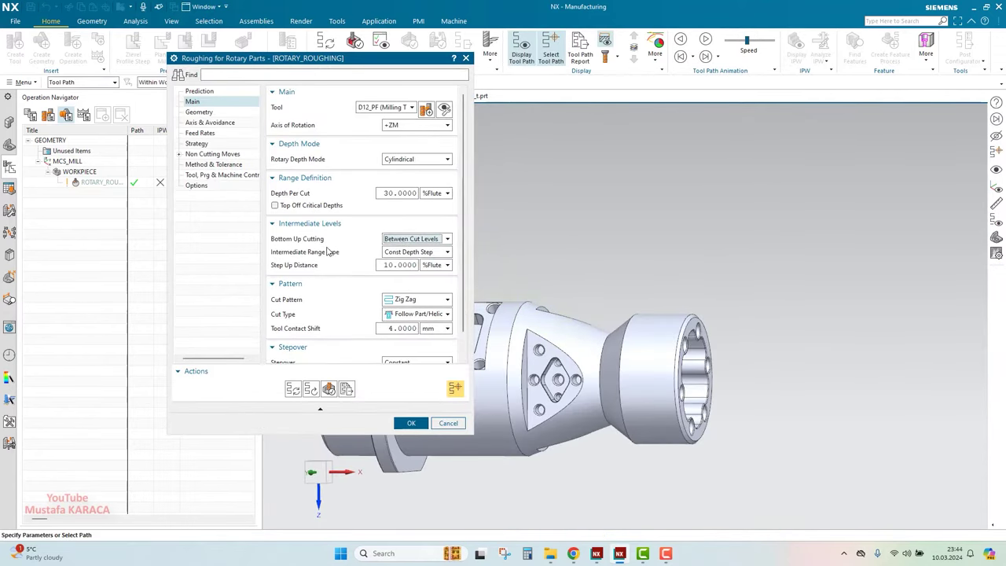
{"action": "left_click", "coordinate": [400, 239]}
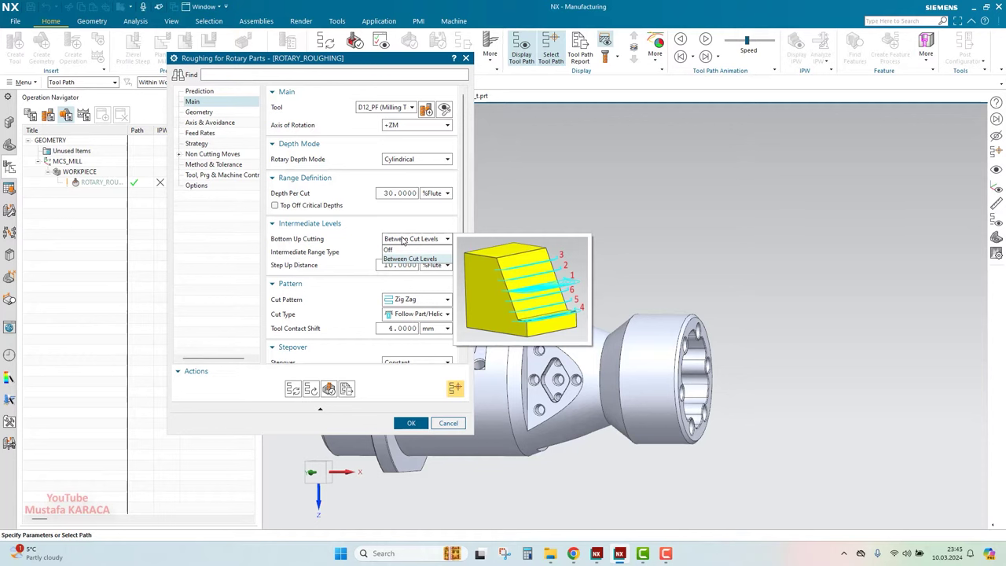
{"action": "left_click", "coordinate": [409, 258]}
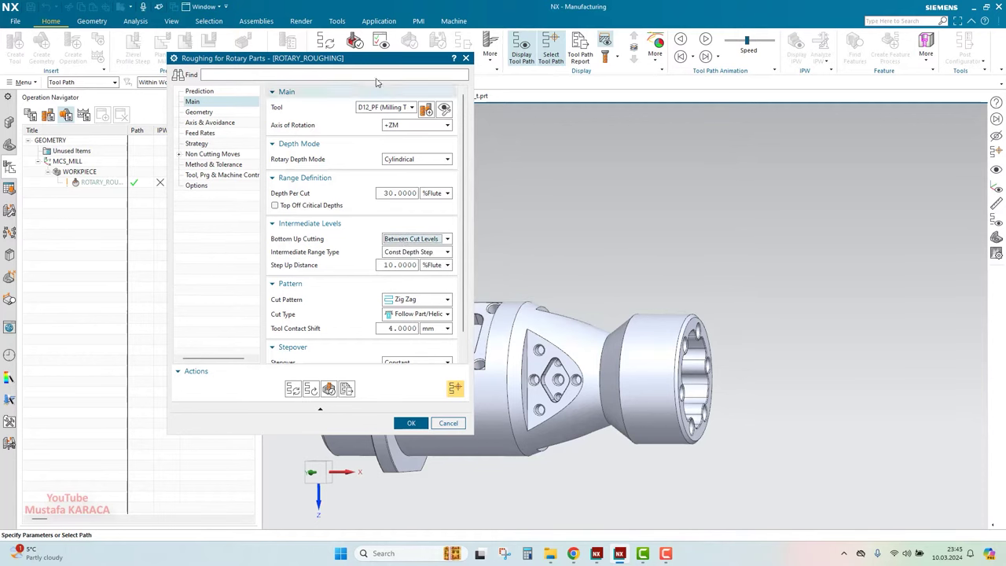
Change Step Up Distance to 5 %Flute and regenerate the rotary roughing path, now 7086 motions
{"action": "left_click_drag", "start_coordinate": [375, 58], "coordinate": [302, 60]}
{"action": "left_click", "coordinate": [332, 265]}
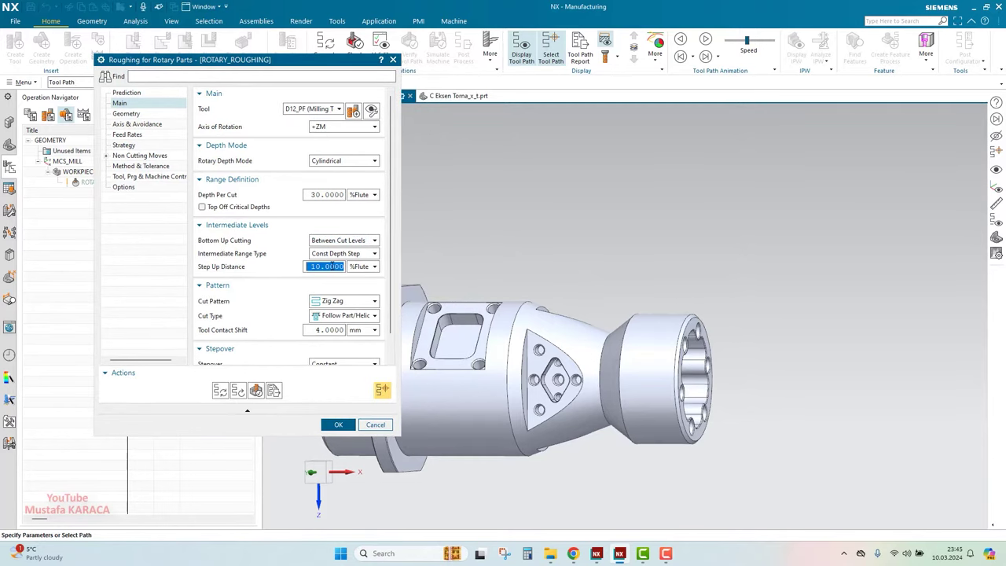
{"action": "type", "text": "5"}
{"action": "left_click", "coordinate": [220, 390]}
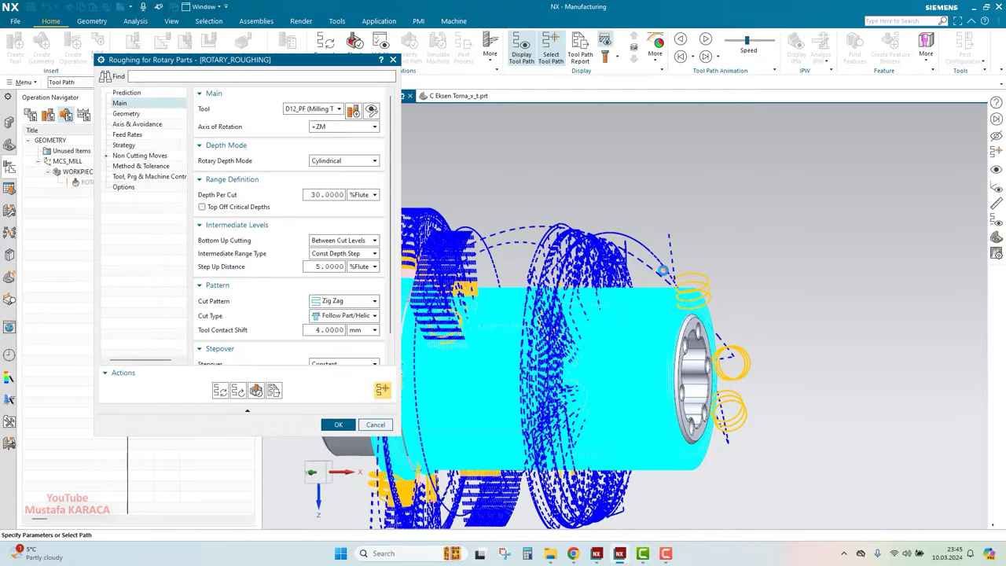
{"action": "scroll", "coordinate": [663, 270], "scroll_direction": "up", "scroll_amount": 2}
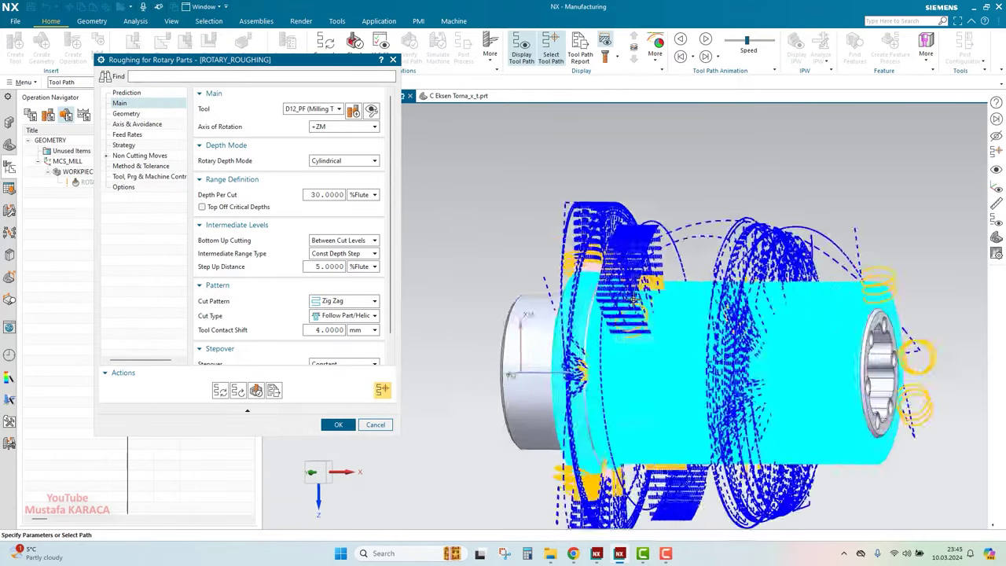
{"action": "middle_click_drag", "start_coordinate": [663, 270], "coordinate": [634, 273]}
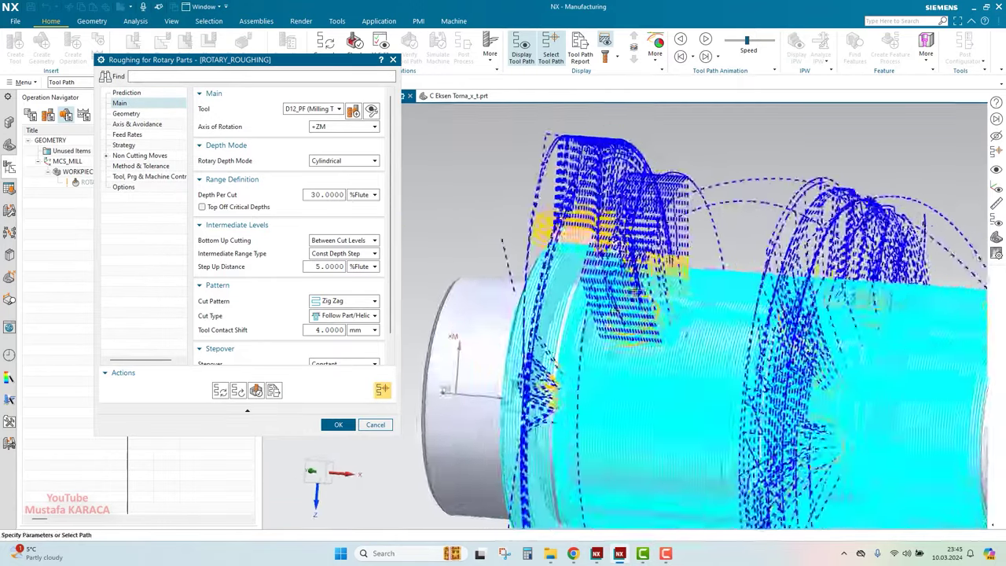
{"action": "scroll", "coordinate": [633, 272], "scroll_direction": "down", "scroll_amount": 2}
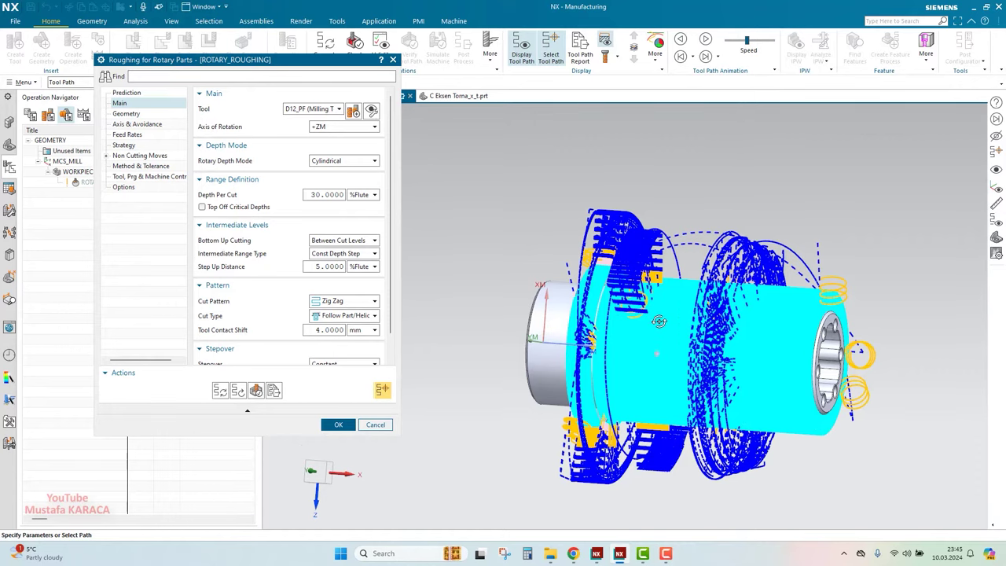
{"action": "middle_click_drag", "start_coordinate": [659, 321], "coordinate": [695, 329]}
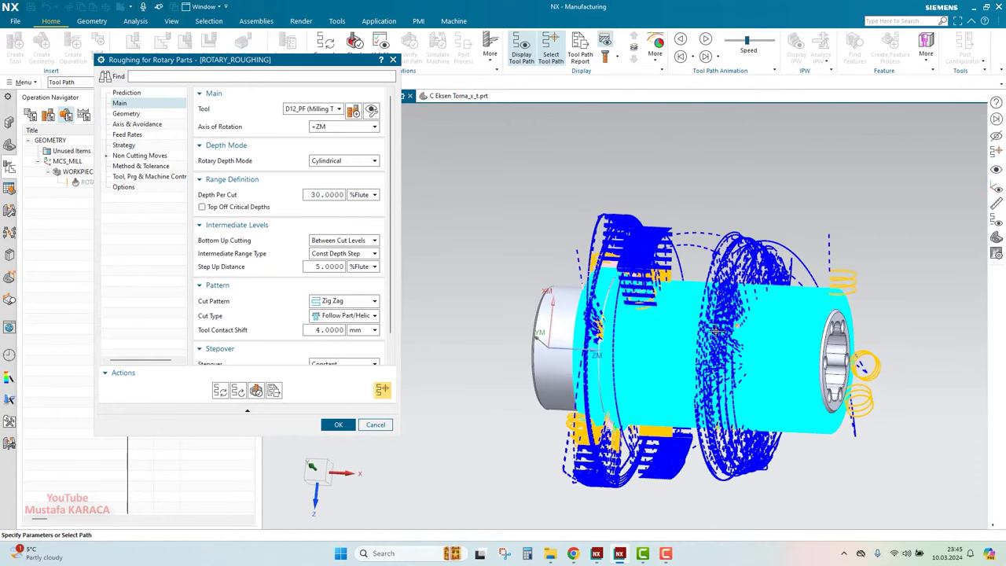
{"action": "left_click", "coordinate": [256, 391]}
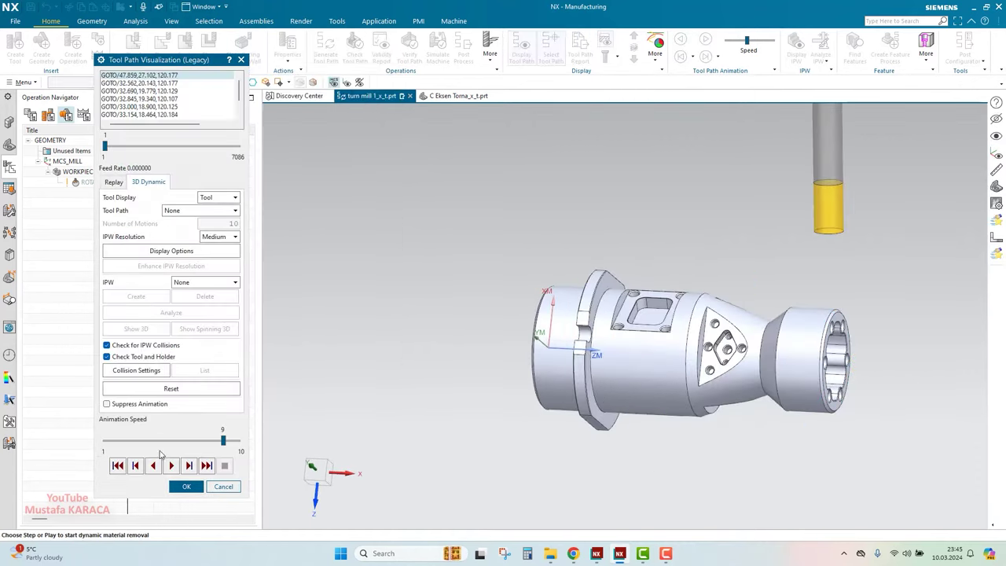
Start the 3D Dynamic material-removal playback, trying animation speeds between 7 and 10
{"action": "left_click", "coordinate": [172, 465]}
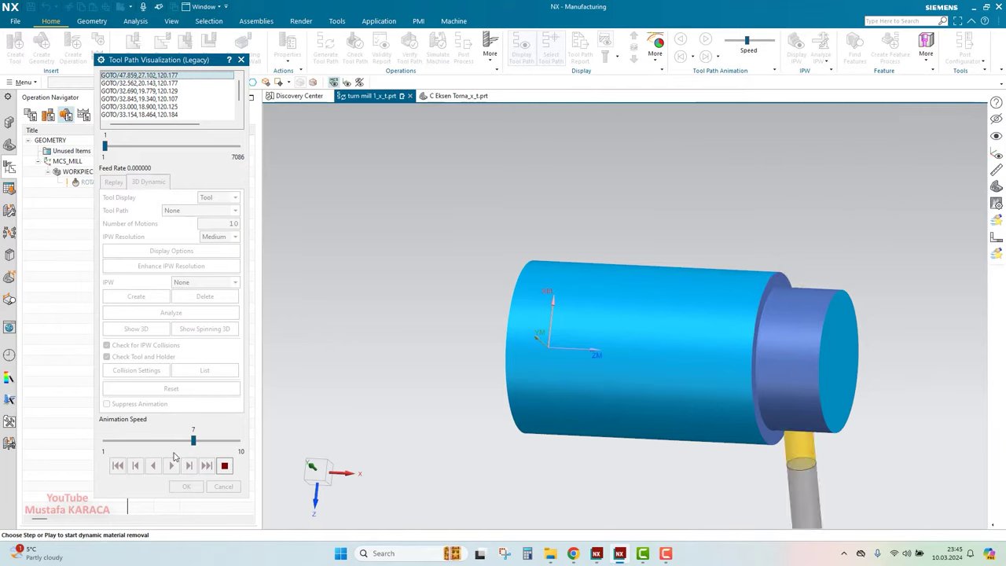
{"action": "left_click_drag", "start_coordinate": [193, 440], "coordinate": [224, 442]}
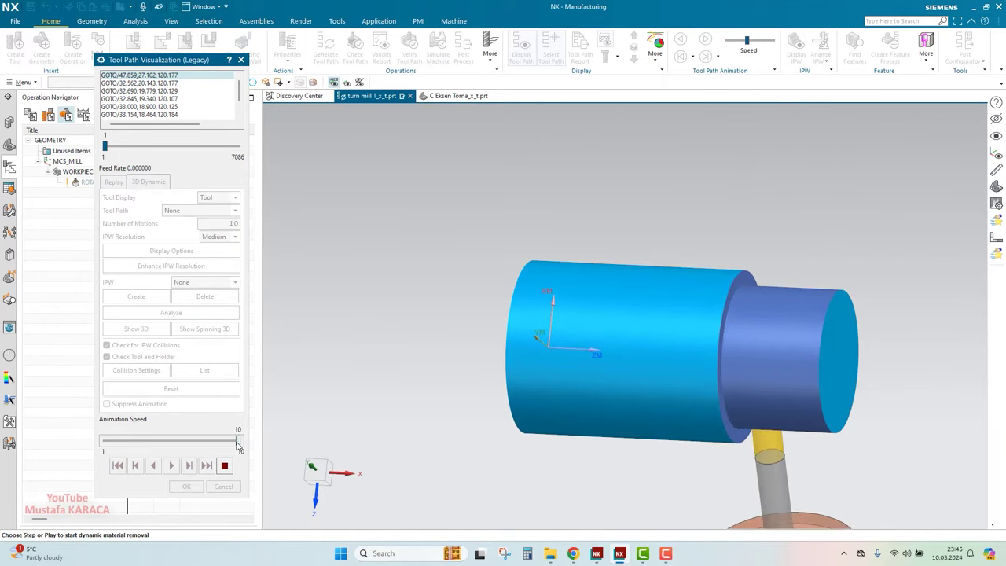
{"action": "left_click", "coordinate": [230, 444]}
{"action": "left_click", "coordinate": [226, 444]}
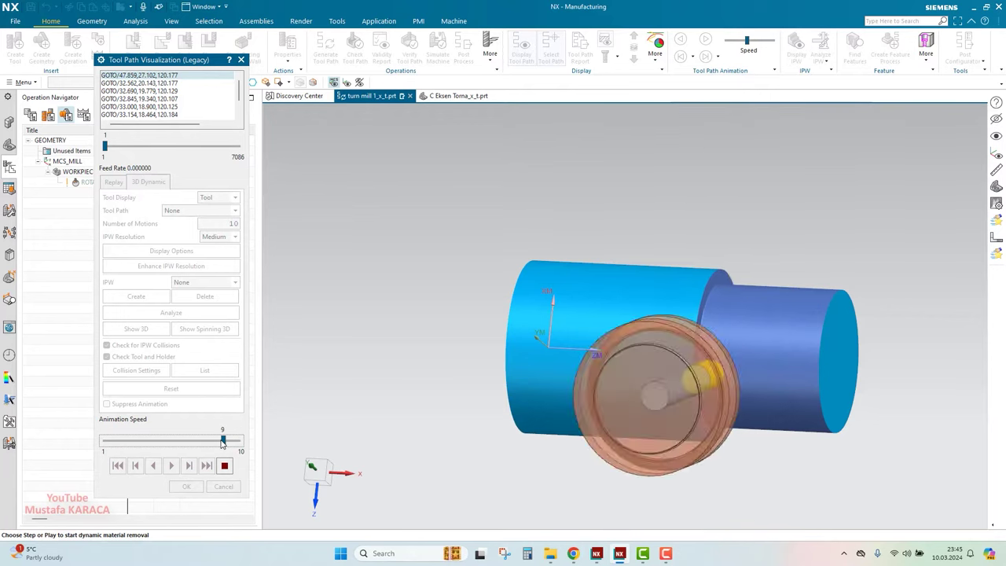
{"action": "left_click", "coordinate": [210, 442]}
{"action": "left_click", "coordinate": [228, 443]}
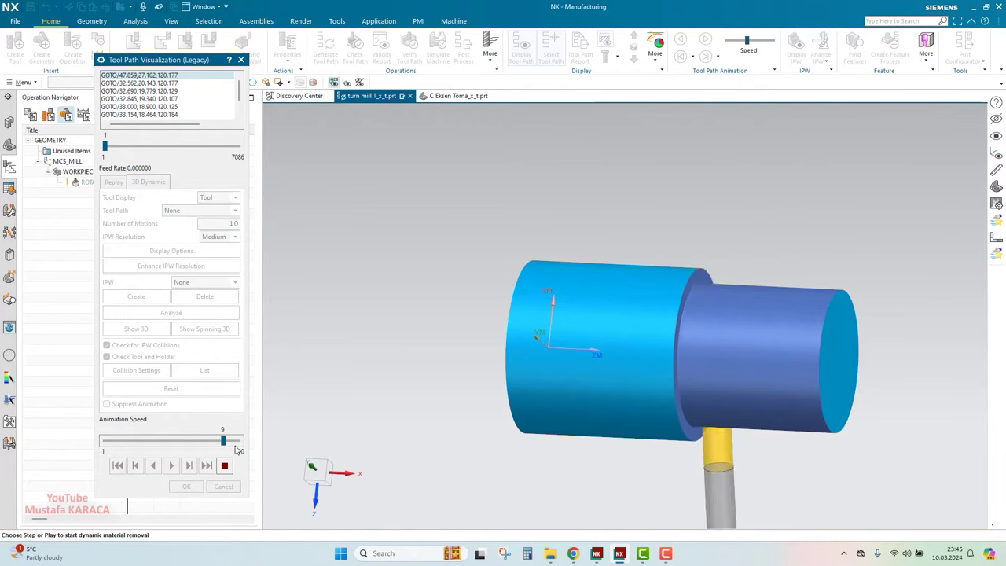
{"action": "left_click", "coordinate": [231, 443]}
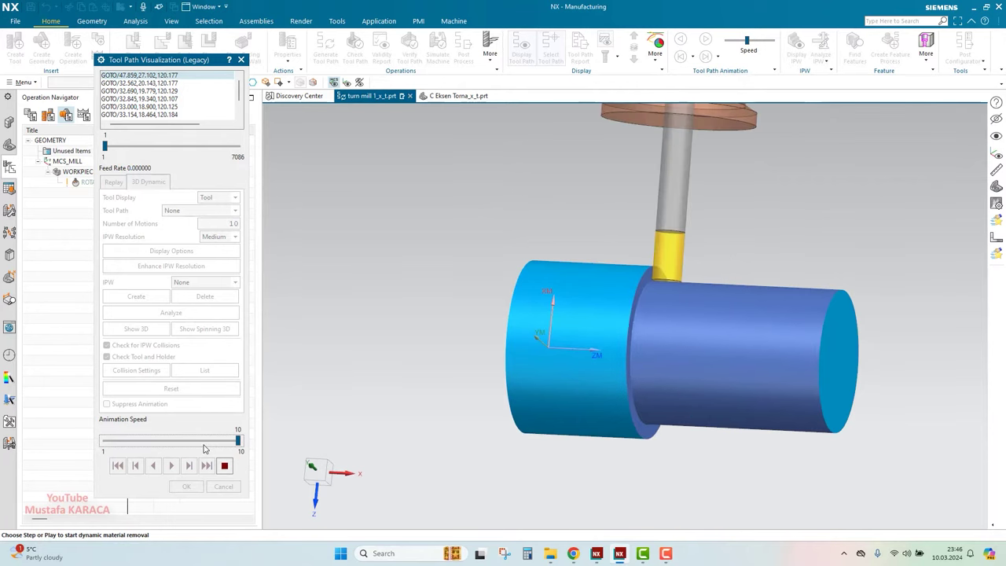
{"action": "left_click", "coordinate": [203, 446]}
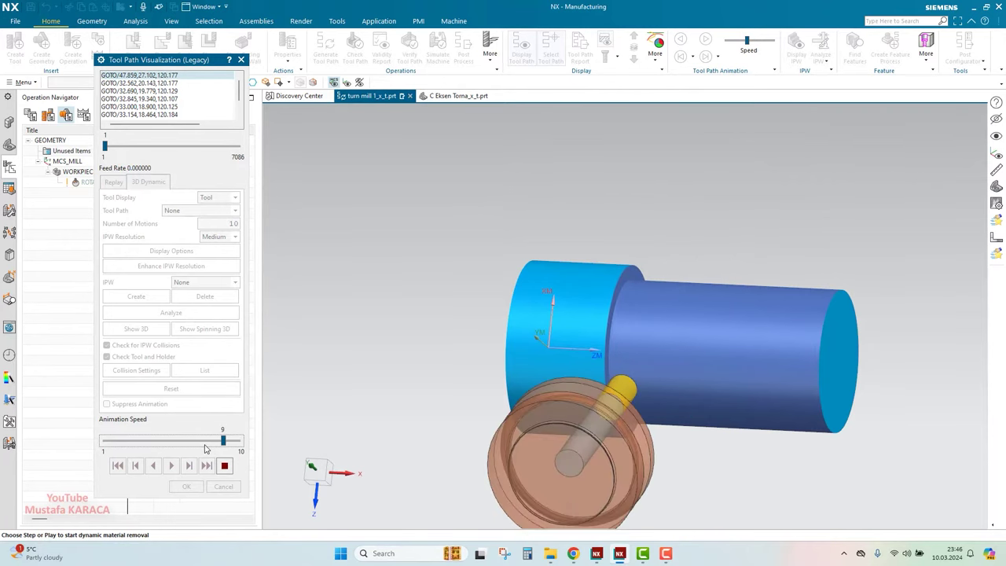
{"action": "left_click", "coordinate": [204, 446]}
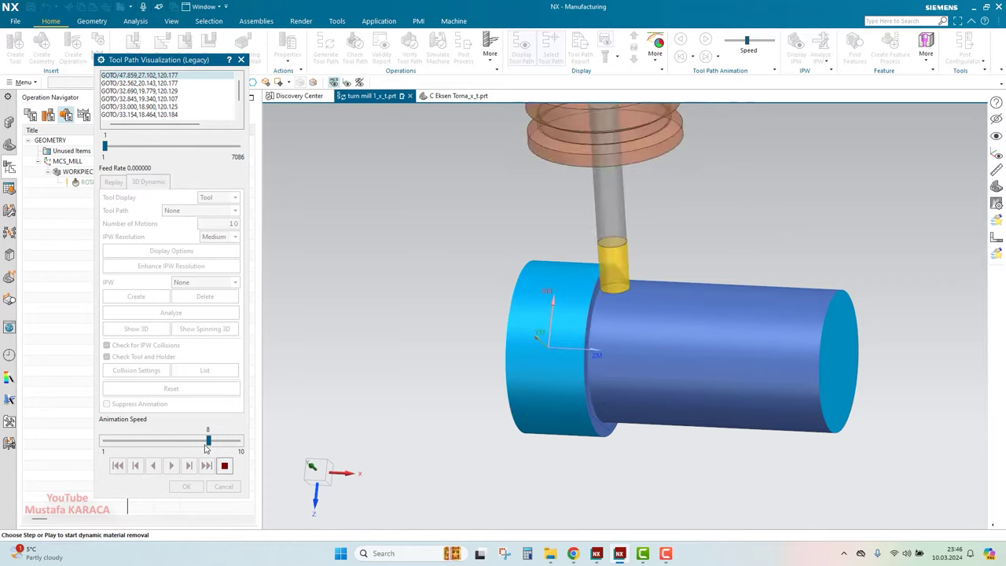
{"action": "left_click", "coordinate": [207, 446]}
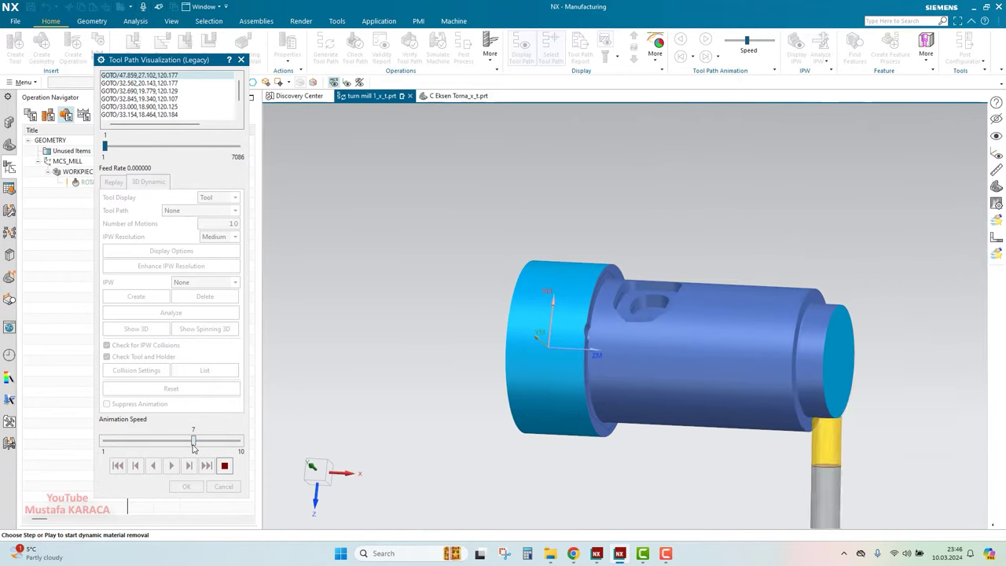
{"action": "left_click", "coordinate": [209, 446]}
{"action": "left_click", "coordinate": [209, 447]}
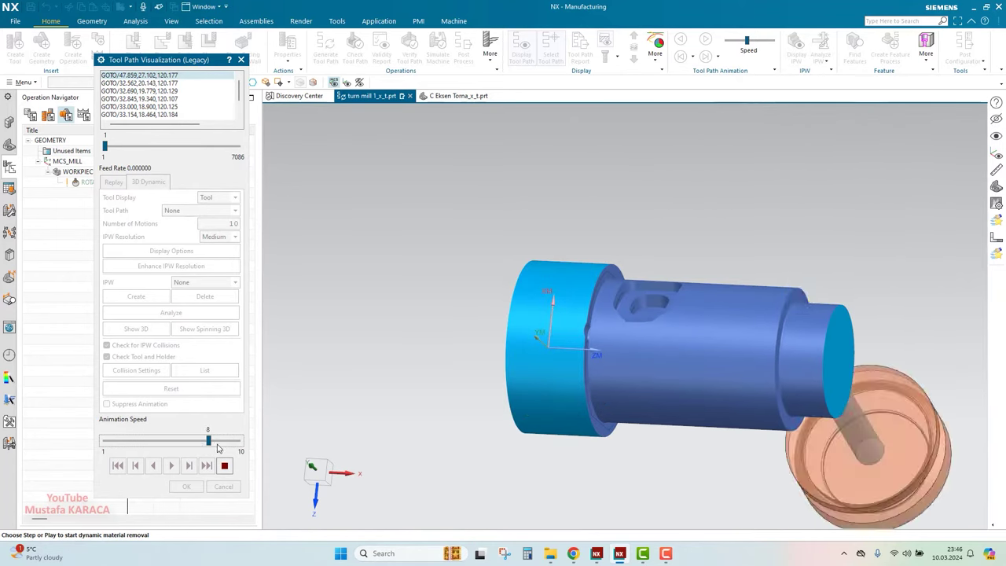
Slow the material-removal animation down and settle it at speed 5
{"action": "left_click", "coordinate": [181, 445]}
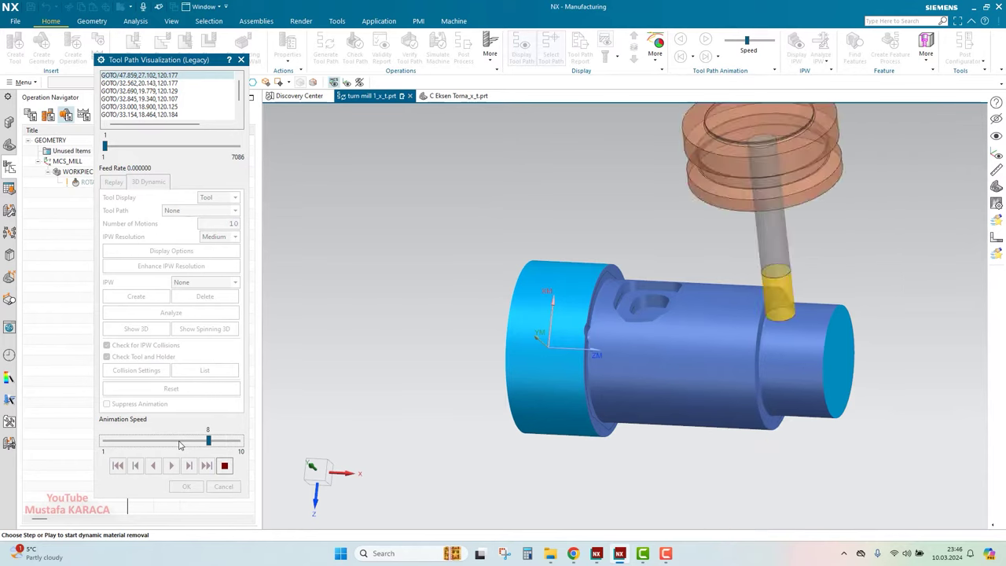
{"action": "left_click", "coordinate": [179, 445]}
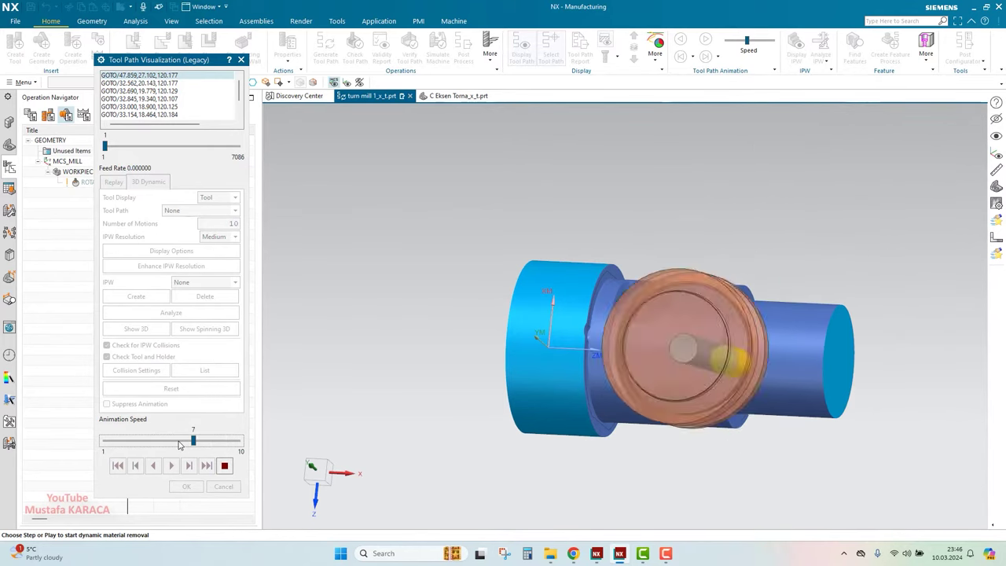
{"action": "left_click", "coordinate": [179, 445]}
{"action": "left_click", "coordinate": [175, 445]}
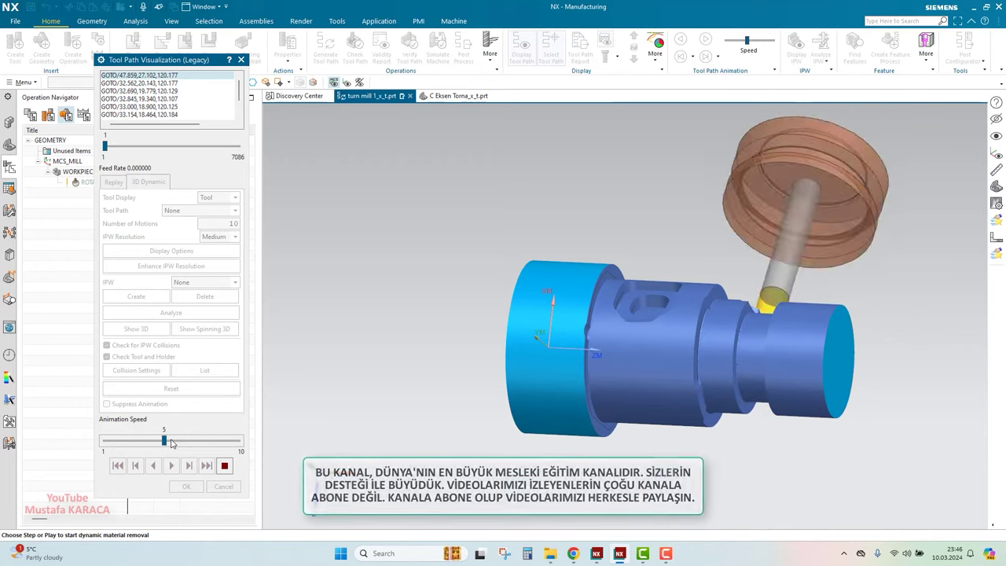
{"action": "left_click", "coordinate": [172, 444]}
{"action": "left_click", "coordinate": [169, 443]}
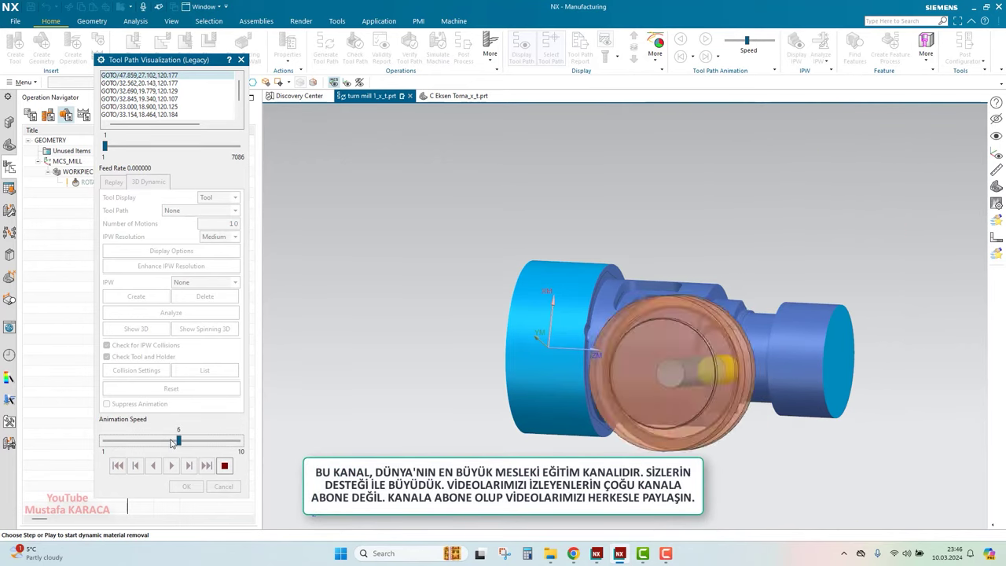
{"action": "left_click", "coordinate": [172, 444]}
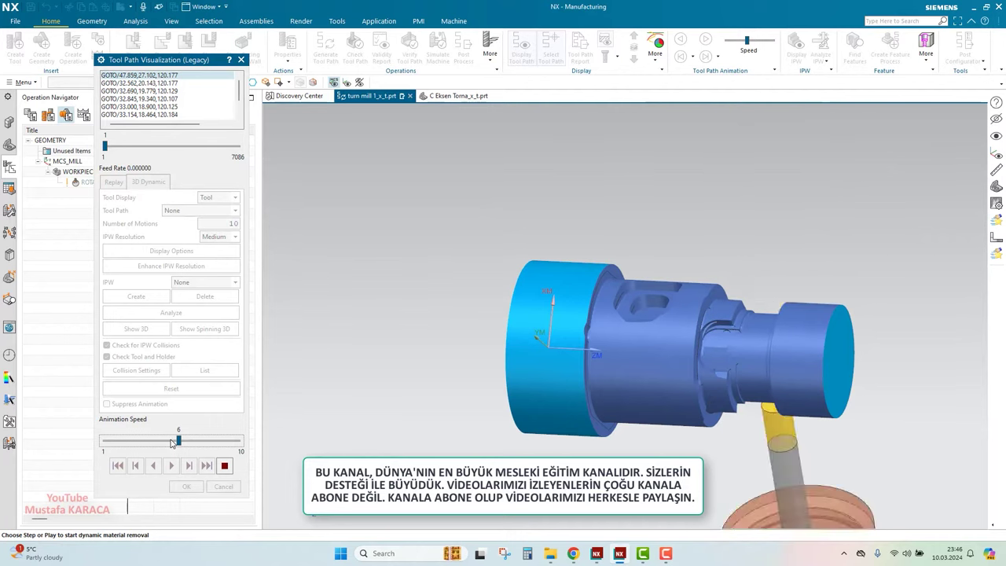
{"action": "left_click", "coordinate": [168, 444]}
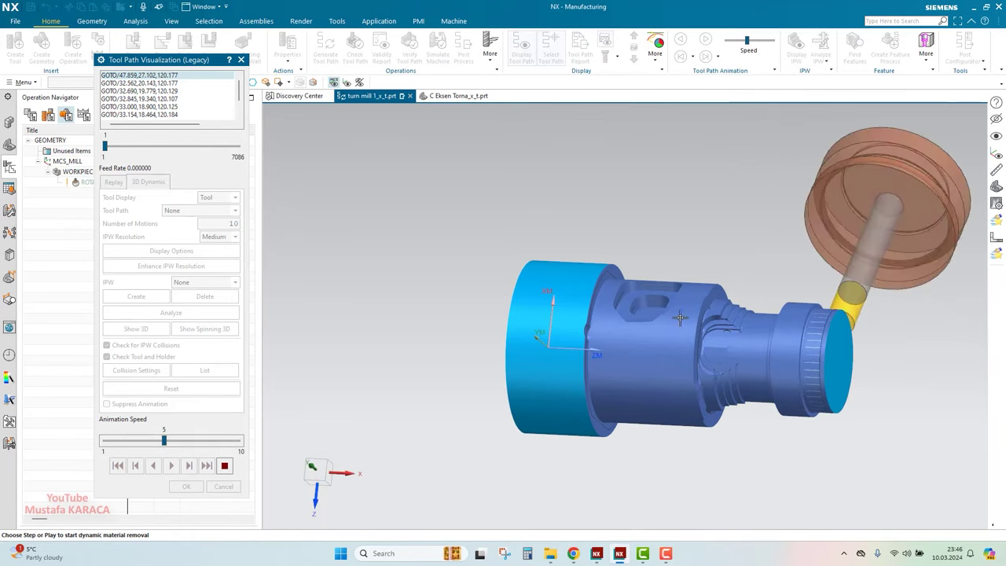
Orbit and zoom the view to inspect the pocket from above and other angles during playback
{"action": "scroll", "coordinate": [810, 319], "scroll_direction": "up", "scroll_amount": 4}
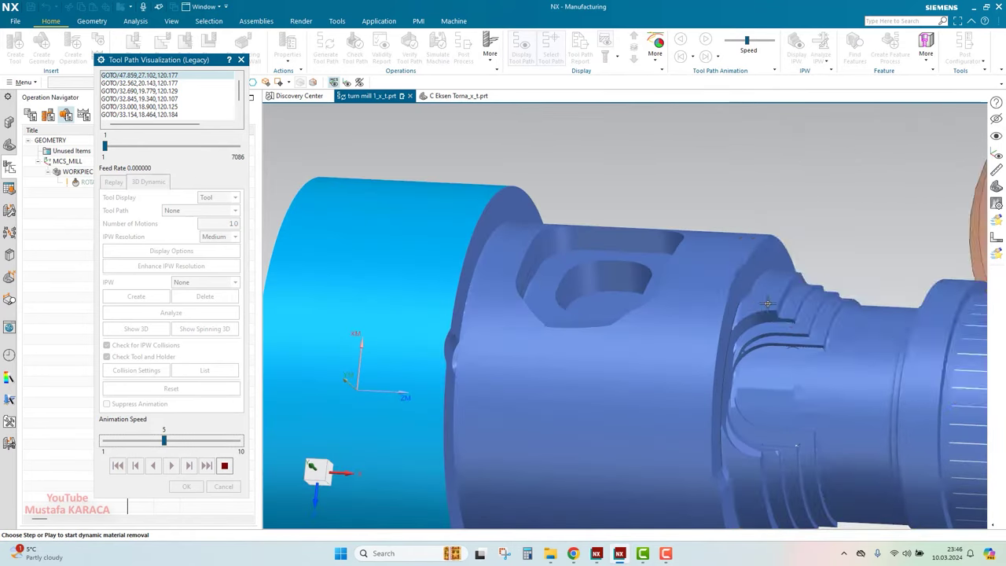
{"action": "scroll", "coordinate": [660, 289], "scroll_direction": "down", "scroll_amount": 4}
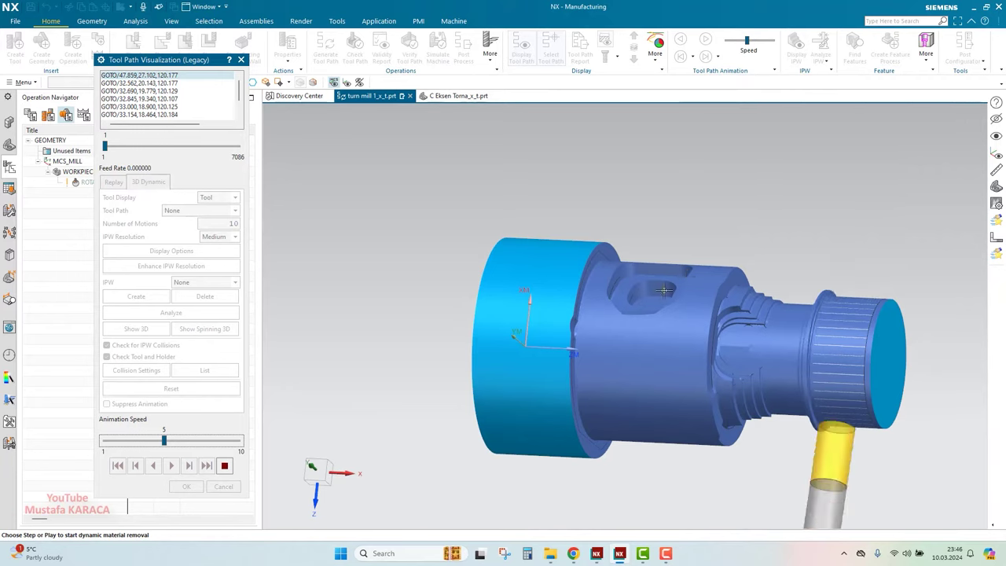
{"action": "scroll", "coordinate": [661, 290], "scroll_direction": "up", "scroll_amount": 3}
{"action": "middle_click_drag", "start_coordinate": [660, 289], "coordinate": [714, 275]}
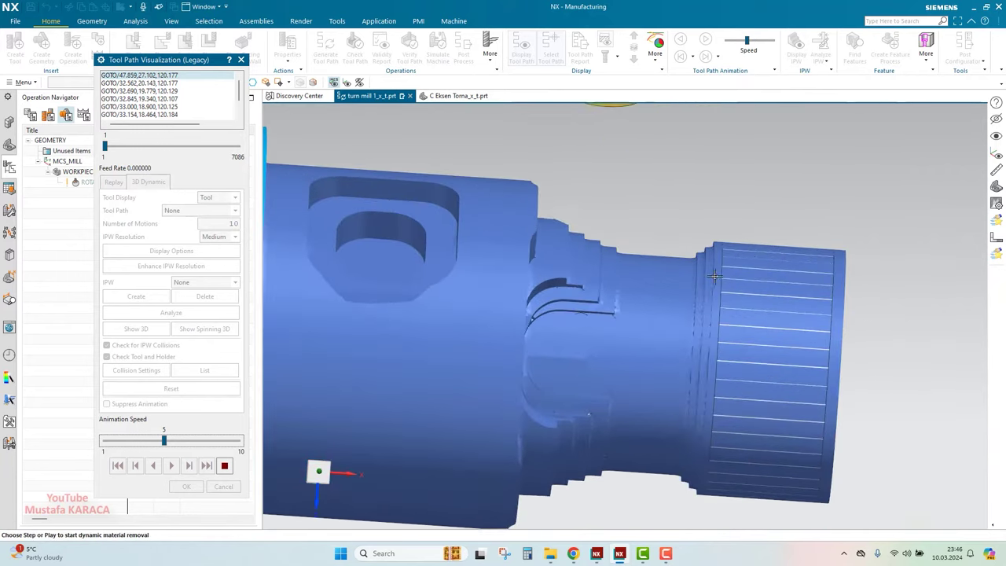
{"action": "middle_click_drag", "start_coordinate": [718, 314], "coordinate": [662, 282]}
{"action": "scroll", "coordinate": [662, 282], "scroll_direction": "up", "scroll_amount": 2}
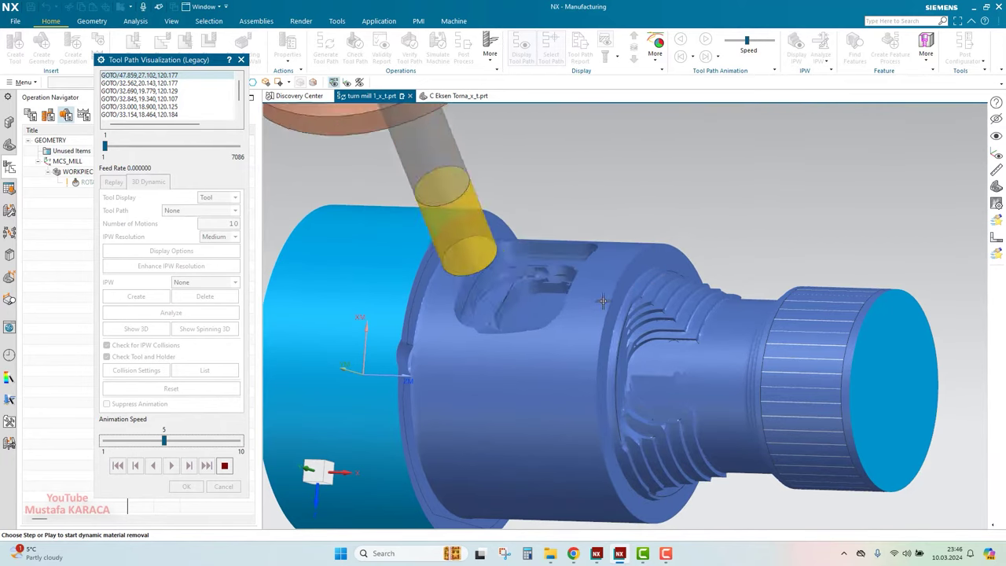
{"action": "scroll", "coordinate": [604, 301], "scroll_direction": "down", "scroll_amount": 3}
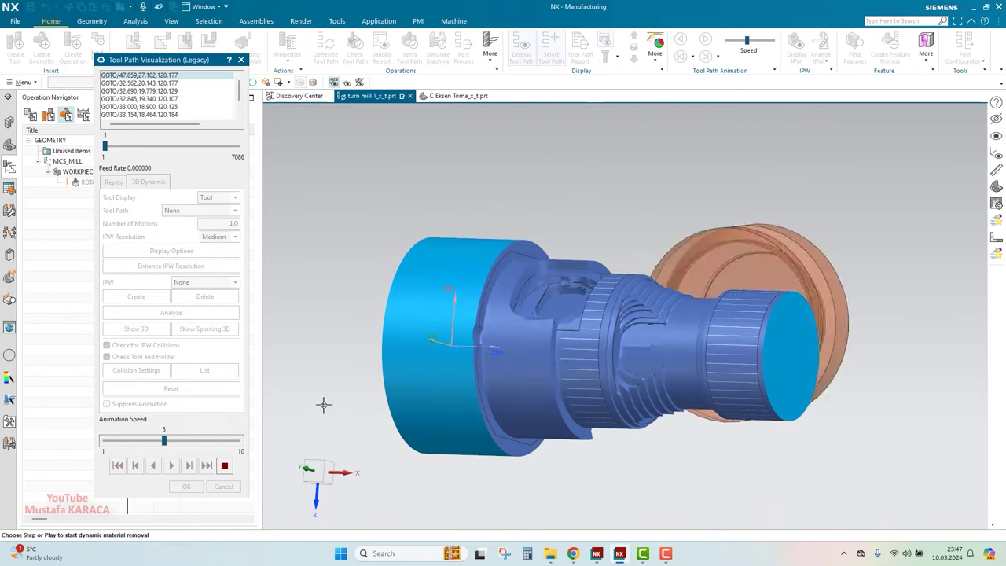
Raise the animation speed to 7, return it to 5, and watch all 7086 motions complete
{"action": "left_click_drag", "start_coordinate": [163, 441], "coordinate": [186, 441]}
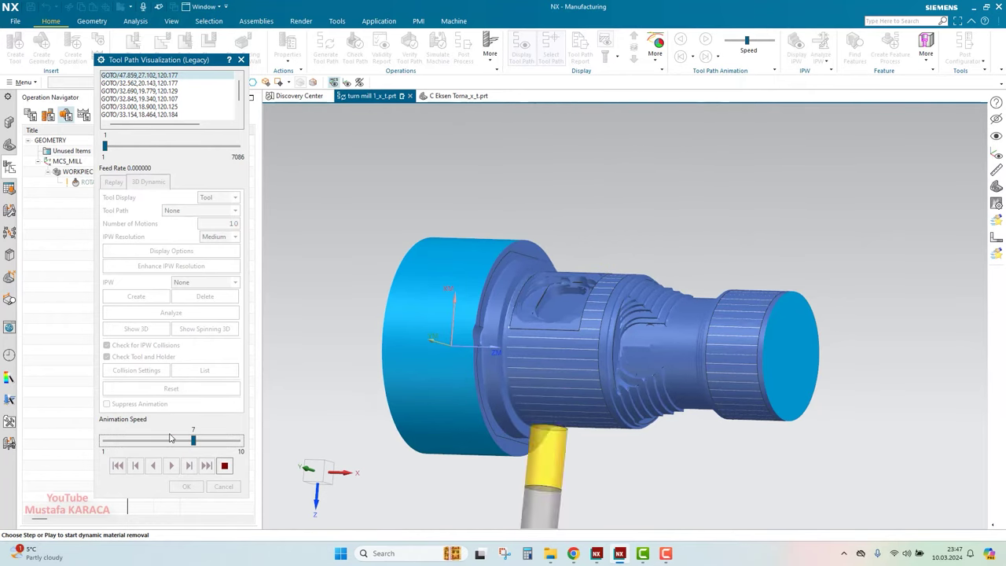
{"action": "left_click", "coordinate": [154, 442]}
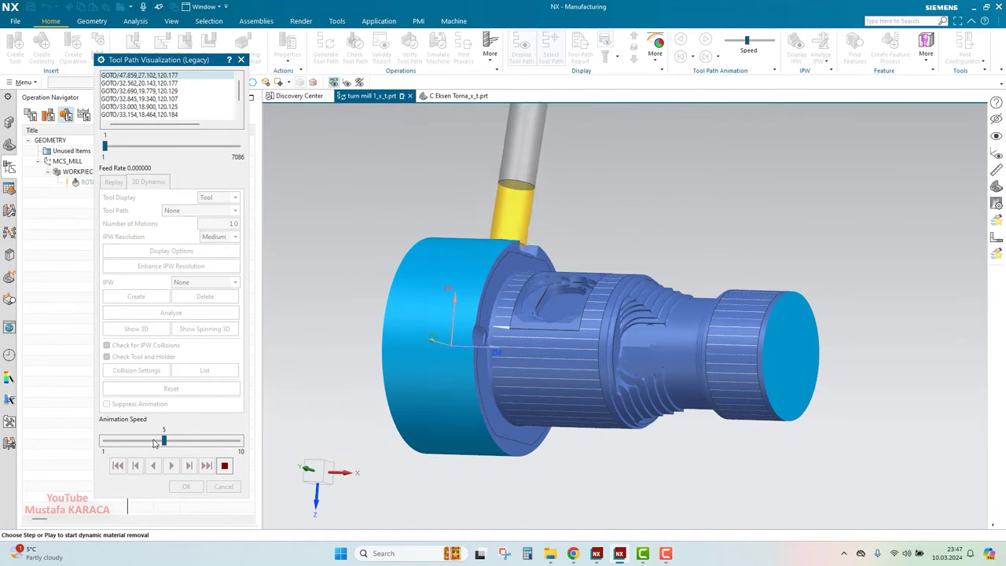
{"action": "middle_click_drag", "start_coordinate": [555, 311], "coordinate": [584, 310]}
{"action": "scroll", "coordinate": [594, 252], "scroll_direction": "up", "scroll_amount": 6}
{"action": "scroll", "coordinate": [594, 252], "scroll_direction": "down", "scroll_amount": 3}
{"action": "scroll", "coordinate": [537, 307], "scroll_direction": "down", "scroll_amount": 3}
{"action": "scroll", "coordinate": [548, 280], "scroll_direction": "up", "scroll_amount": 4}
{"action": "scroll", "coordinate": [584, 312], "scroll_direction": "down", "scroll_amount": 4}
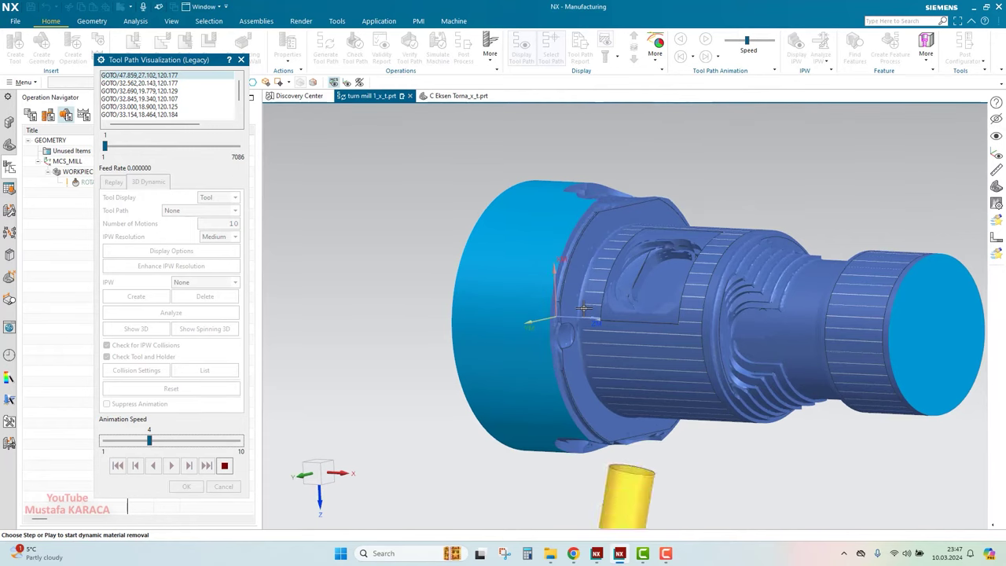
{"action": "scroll", "coordinate": [622, 333], "scroll_direction": "down", "scroll_amount": 2}
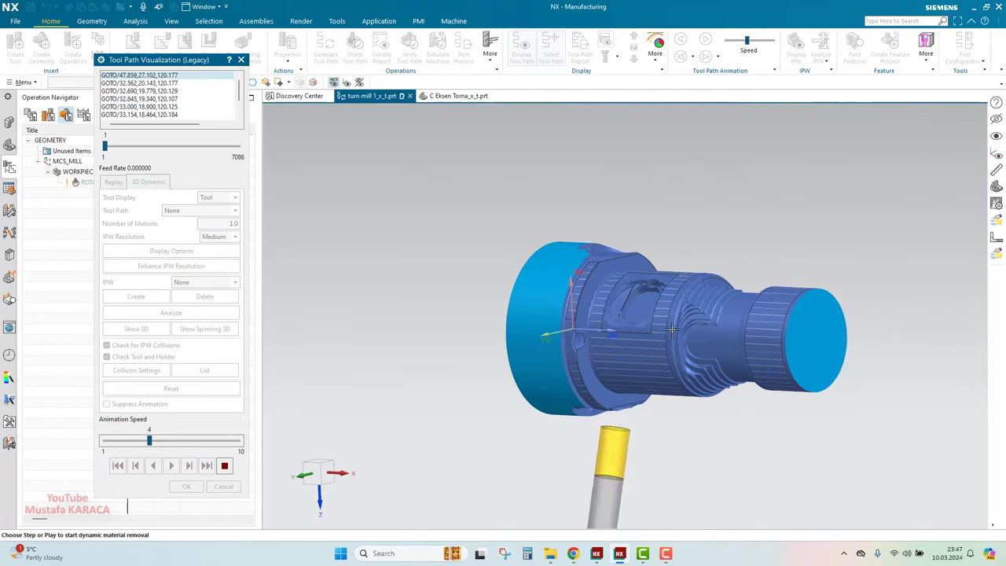
{"action": "scroll", "coordinate": [659, 328], "scroll_direction": "up", "scroll_amount": 3}
{"action": "scroll", "coordinate": [611, 284], "scroll_direction": "down", "scroll_amount": 2}
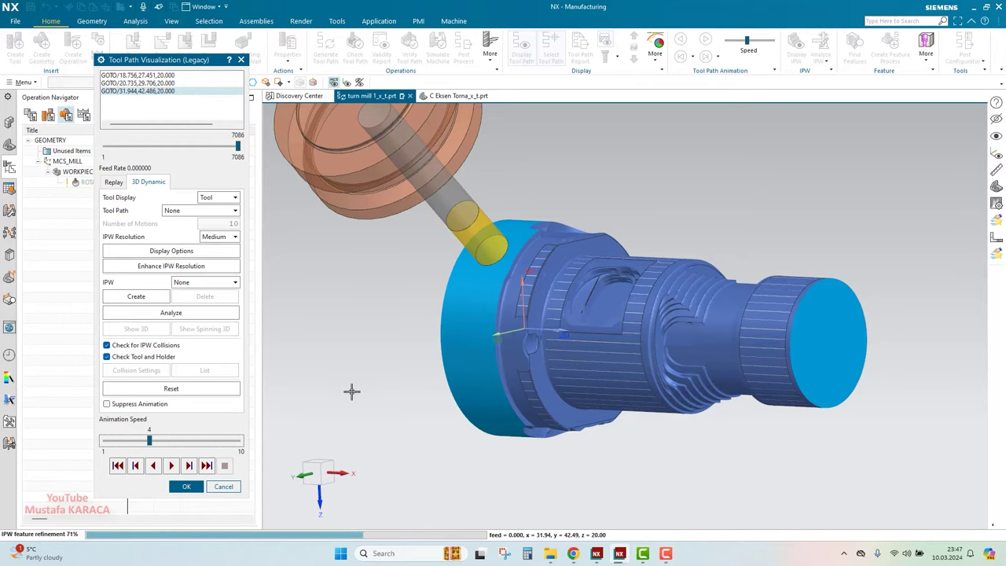
{"action": "scroll", "coordinate": [387, 375], "scroll_direction": "down", "scroll_amount": 1}
Close the simulation, set ROTARY_ROUGHING's In Process Workpiece to Use 3D, and accept the operation
{"action": "left_click", "coordinate": [201, 488]}
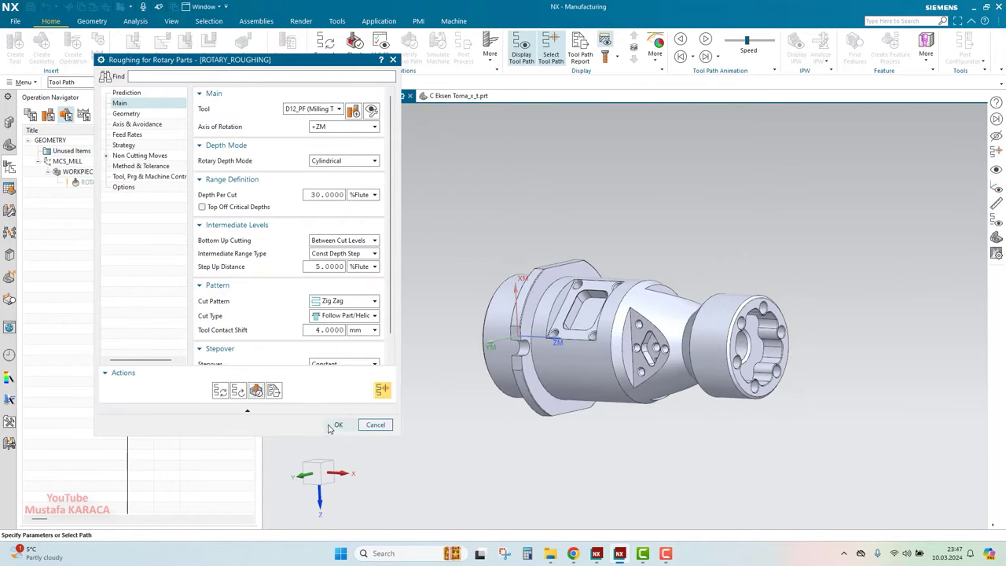
{"action": "left_click", "coordinate": [127, 114]}
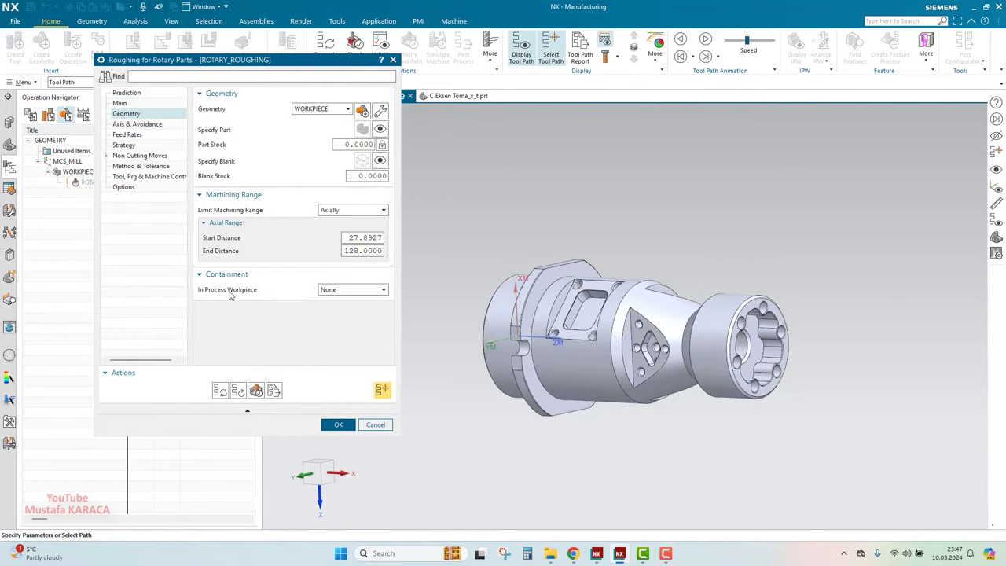
{"action": "left_click", "coordinate": [336, 291]}
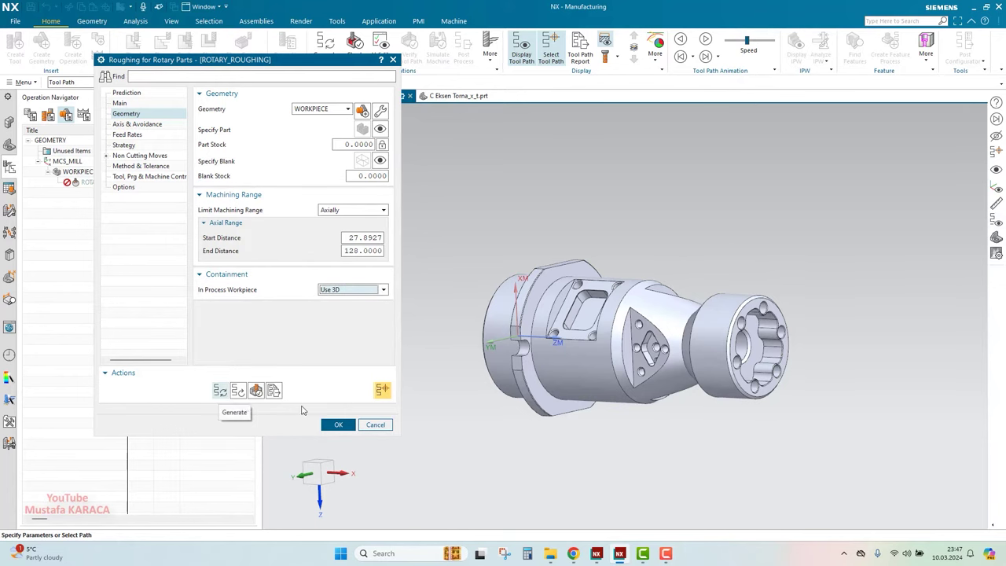
{"action": "left_click", "coordinate": [338, 424]}
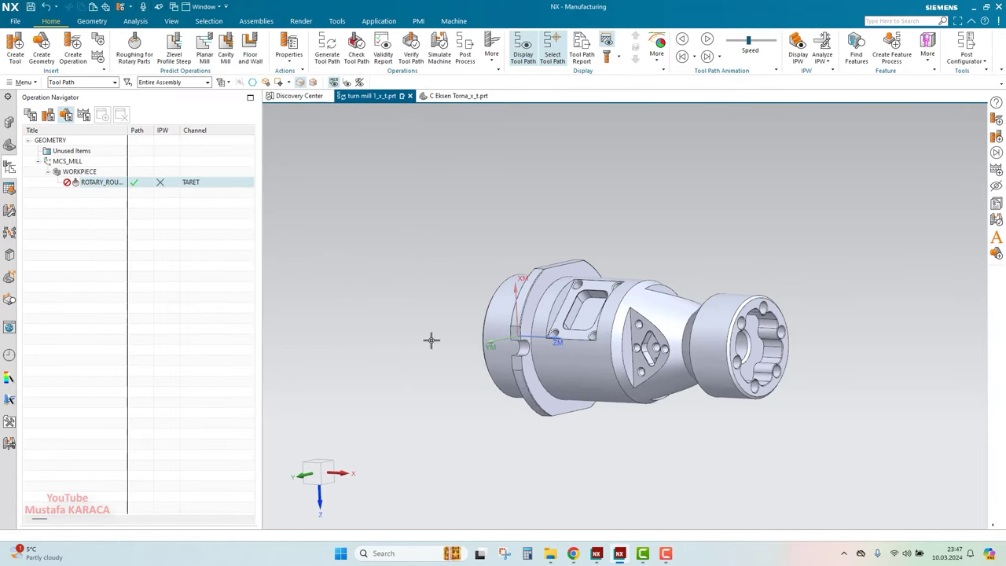
Under WORKPIECE, create a mill_rotary Turn Milling operation named TURN_MILLING
{"action": "right_click", "coordinate": [85, 173]}
{"action": "left_click", "coordinate": [72, 54]}
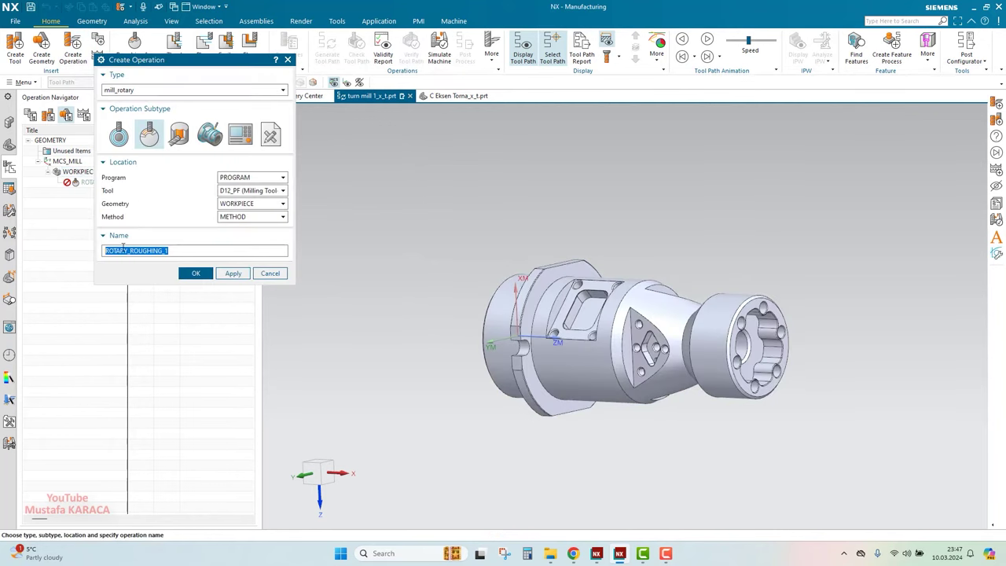
{"action": "left_click", "coordinate": [194, 274]}
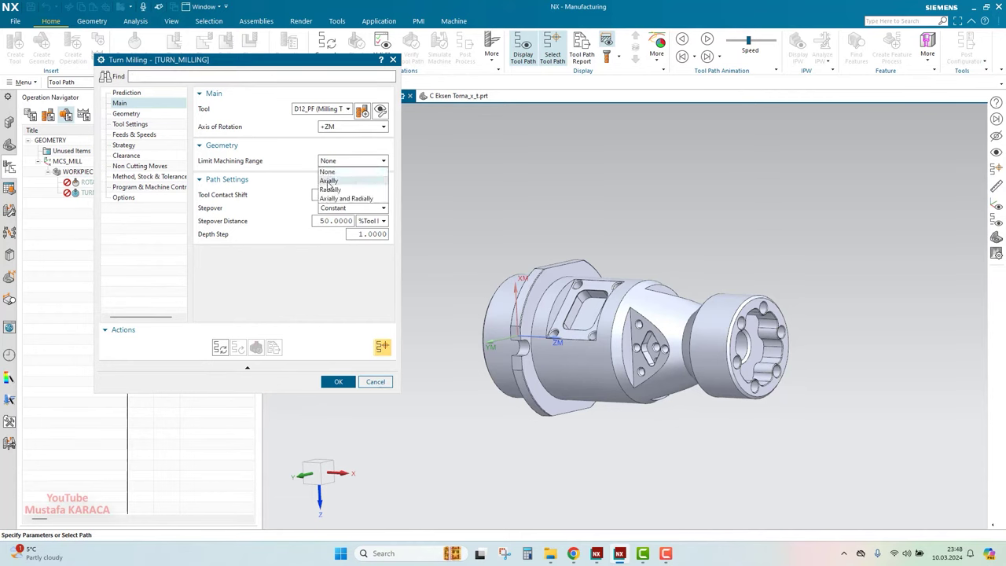
Limit machining Axially and Radially, with the axial range running from the flange face (19.9999 to 121.1072)
{"action": "left_click", "coordinate": [329, 180]}
{"action": "middle_click_drag", "start_coordinate": [551, 267], "coordinate": [482, 266]}
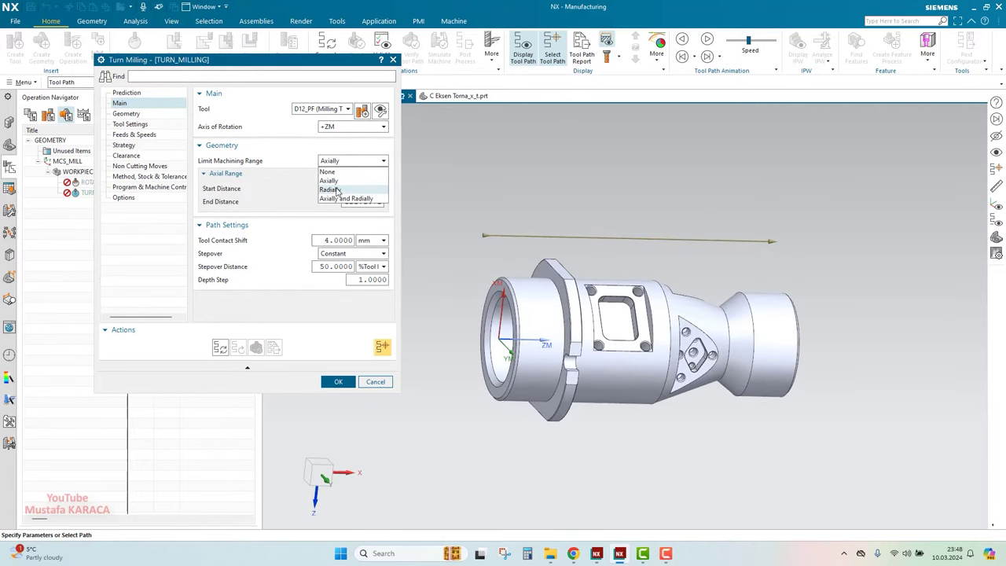
{"action": "left_click", "coordinate": [344, 199]}
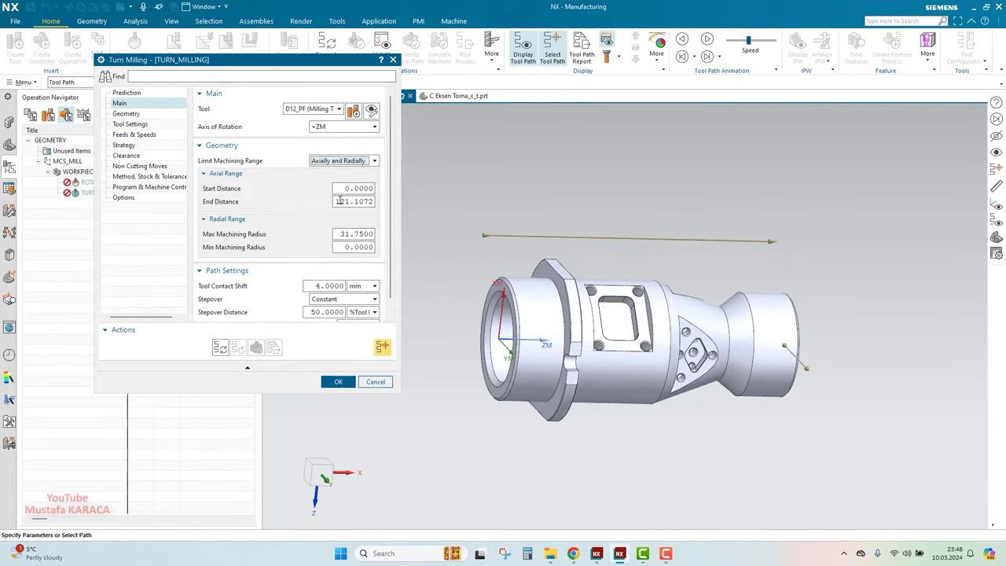
{"action": "left_click", "coordinate": [358, 194]}
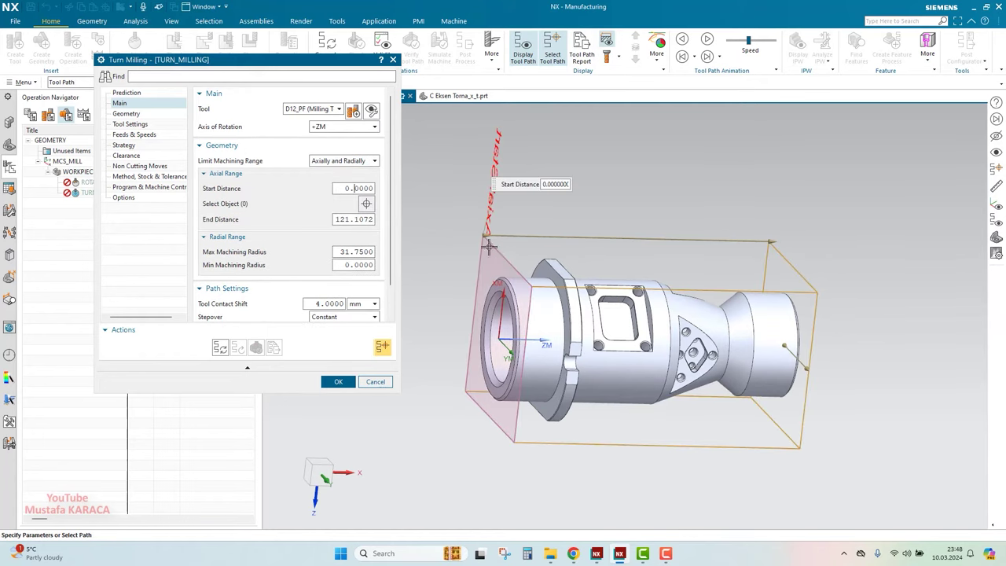
{"action": "scroll", "coordinate": [543, 265], "scroll_direction": "up", "scroll_amount": 2}
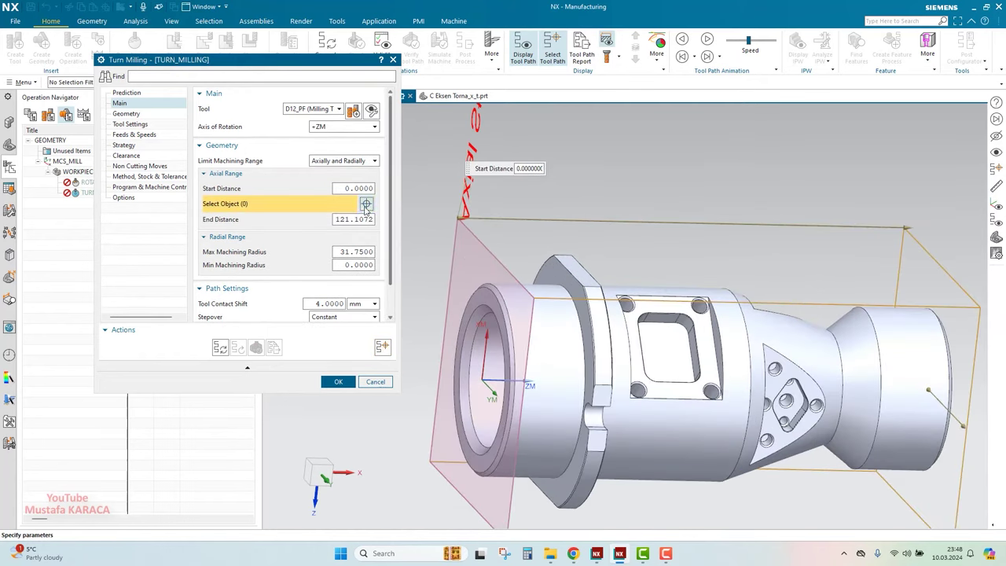
{"action": "left_click", "coordinate": [564, 262]}
{"action": "scroll", "coordinate": [551, 268], "scroll_direction": "down", "scroll_amount": 2}
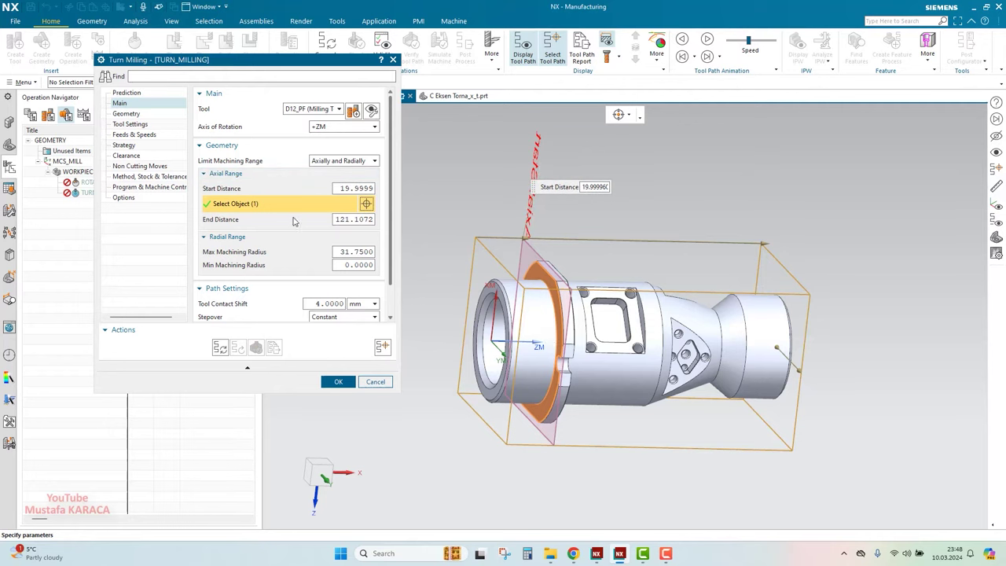
{"action": "left_click", "coordinate": [345, 221]}
{"action": "middle_click_drag", "start_coordinate": [683, 284], "coordinate": [709, 295]}
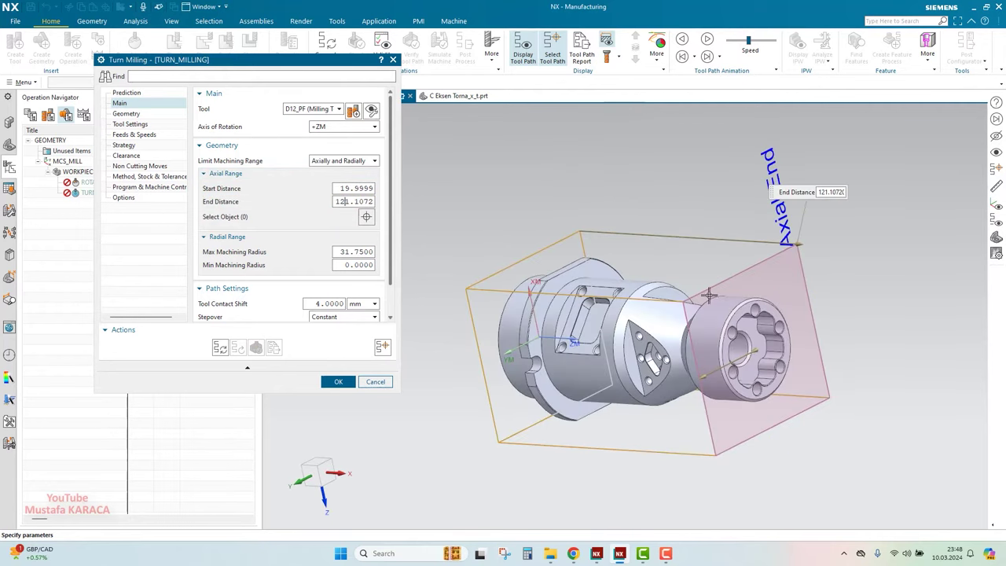
{"action": "scroll", "coordinate": [711, 317], "scroll_direction": "up", "scroll_amount": 3}
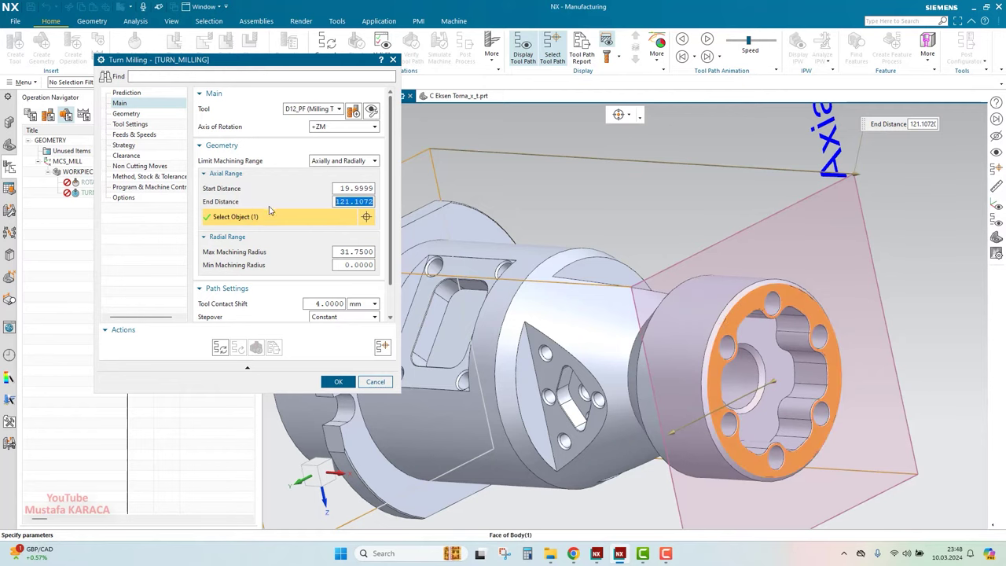
Set the minimum machining radius to 20.9994 from the cylindrical end face
{"action": "left_click", "coordinate": [344, 250]}
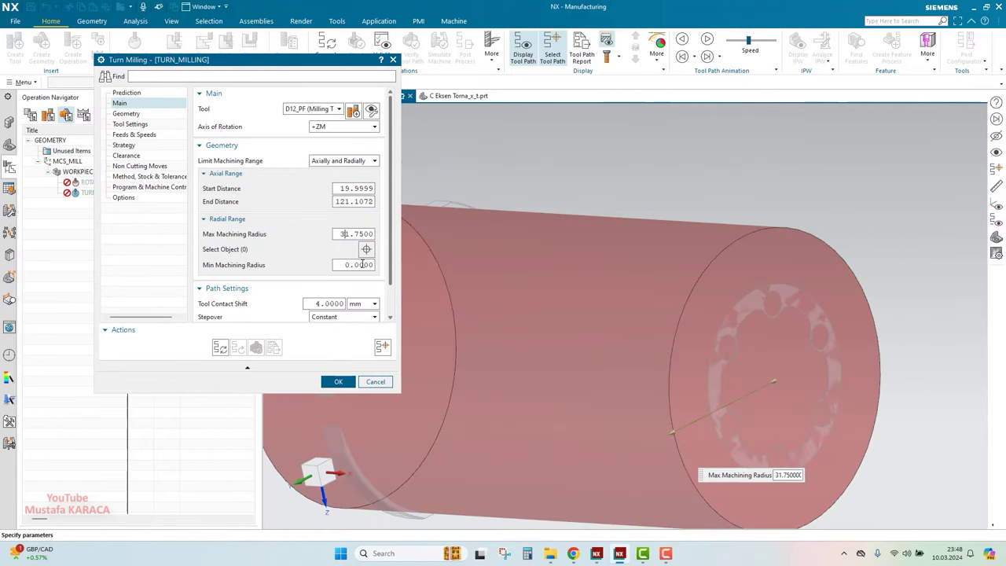
{"action": "left_click", "coordinate": [357, 266]}
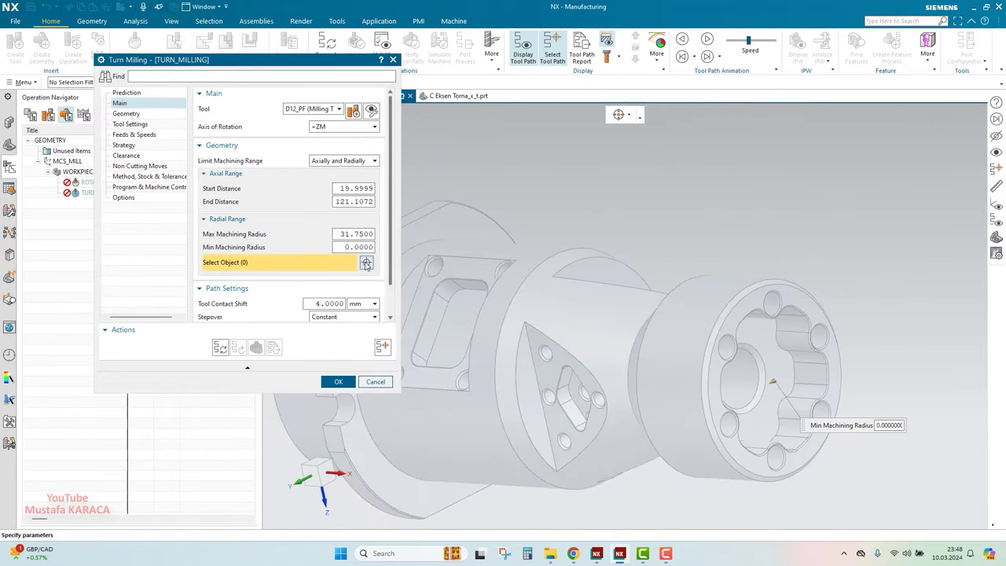
{"action": "left_click", "coordinate": [681, 331]}
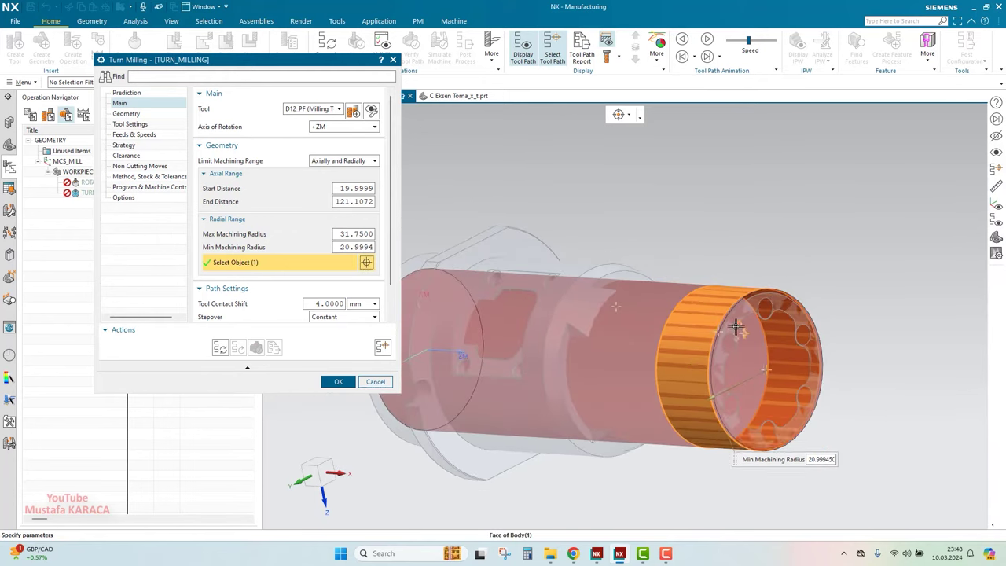
{"action": "left_click", "coordinate": [361, 234]}
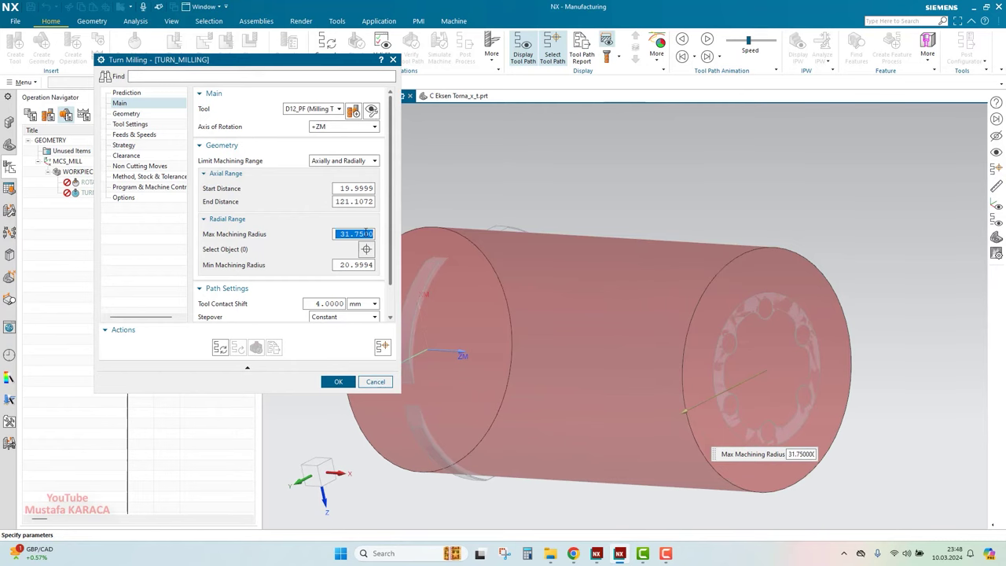
Enter 50 as the maximum machining radius and generate the turn-milling tool path
{"action": "type", "text": "50"}
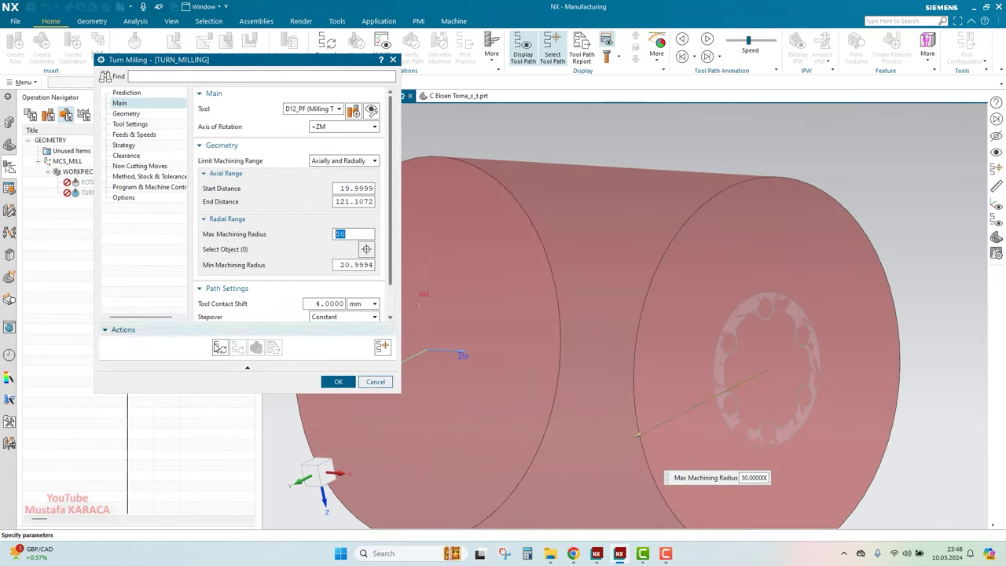
{"action": "left_click", "coordinate": [220, 350]}
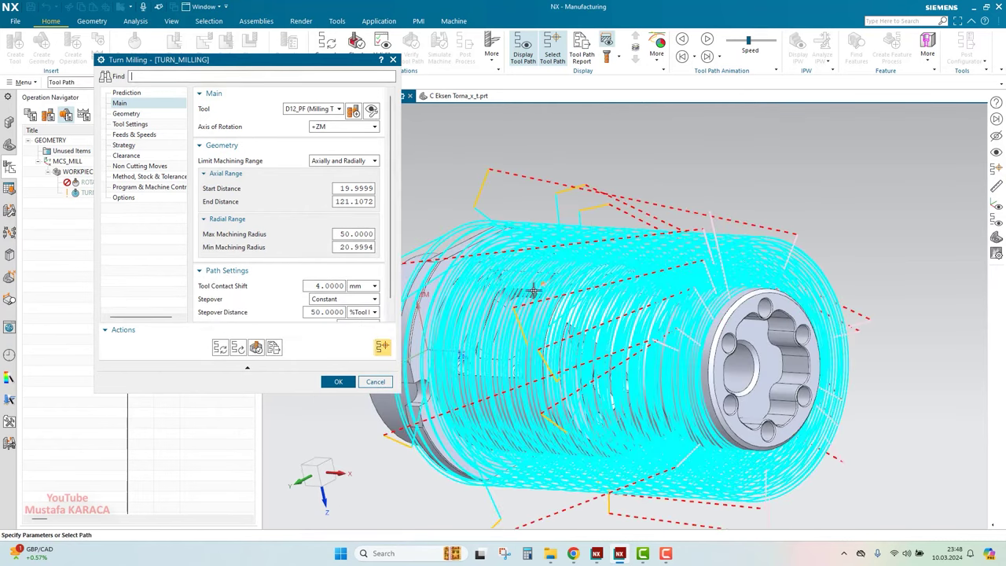
{"action": "middle_click_drag", "start_coordinate": [586, 322], "coordinate": [613, 311]}
{"action": "scroll", "coordinate": [279, 233], "scroll_direction": "down", "scroll_amount": 1}
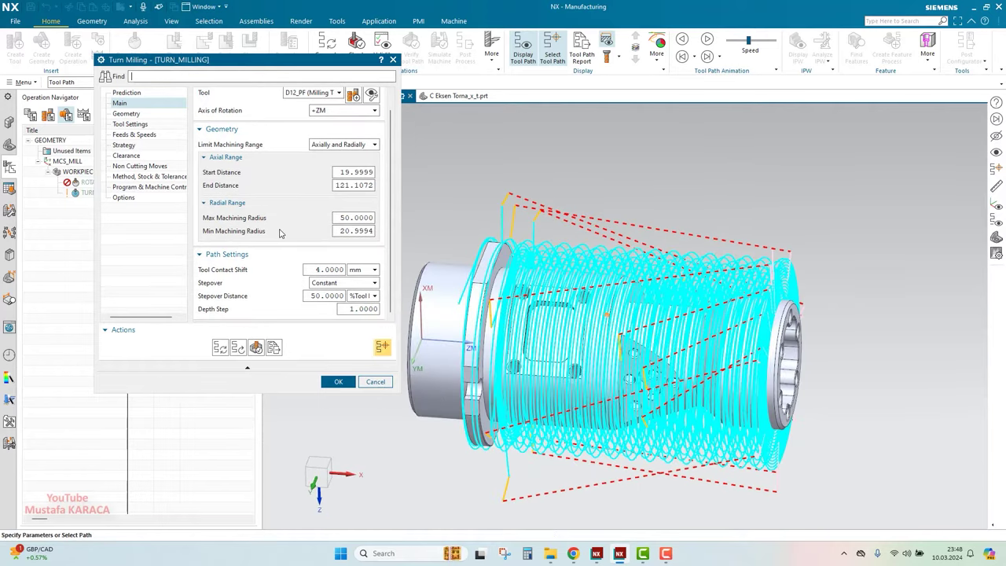
Set Cut Direction to Conventional and Cut Sequencing to Region, then regenerate the path (2271 motions)
{"action": "left_click", "coordinate": [129, 114]}
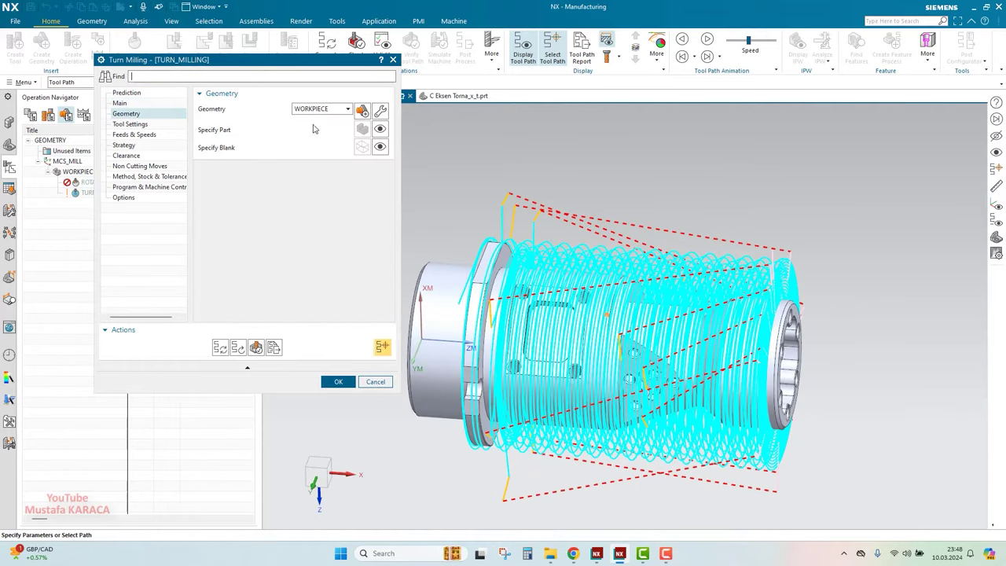
{"action": "left_click", "coordinate": [154, 135]}
{"action": "left_click", "coordinate": [148, 147]}
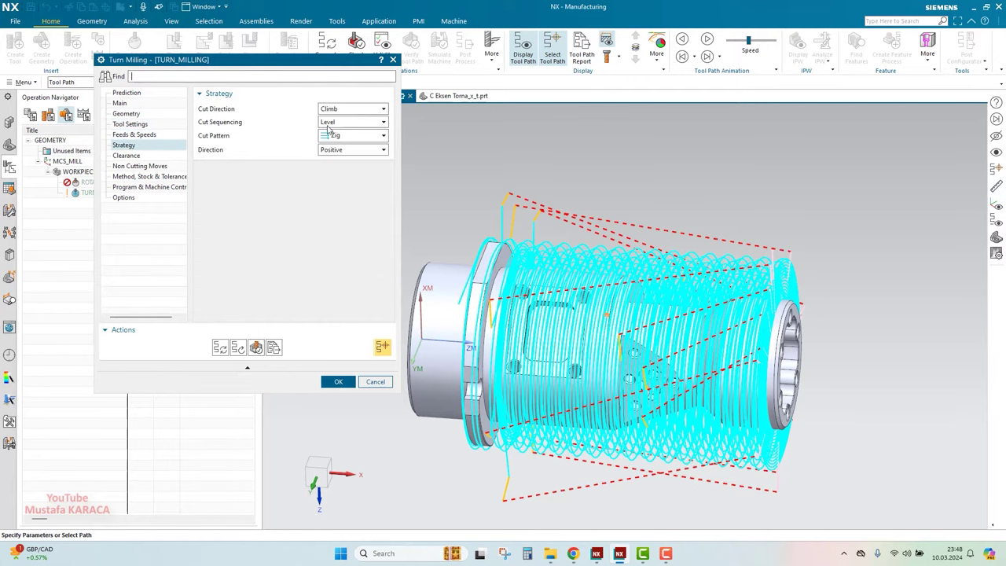
{"action": "left_click", "coordinate": [345, 109]}
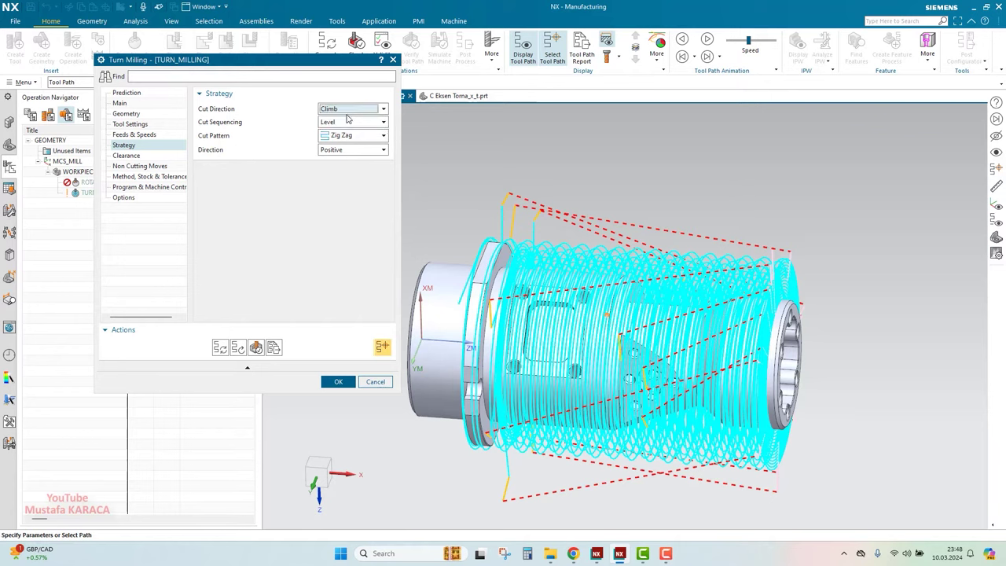
{"action": "left_click", "coordinate": [347, 112]}
{"action": "left_click", "coordinate": [340, 134]}
{"action": "left_click", "coordinate": [340, 124]}
{"action": "left_click", "coordinate": [330, 142]}
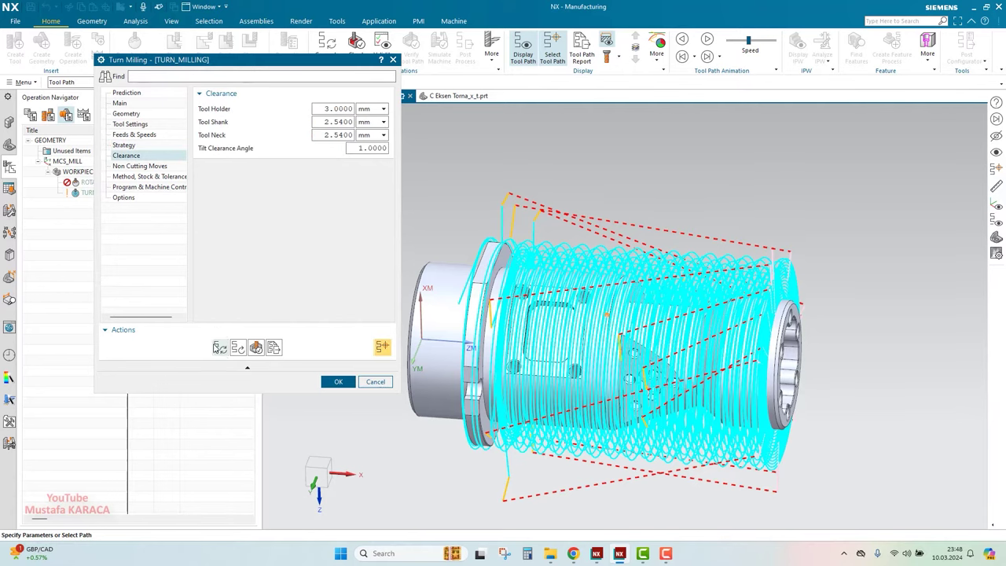
{"action": "left_click", "coordinate": [219, 347]}
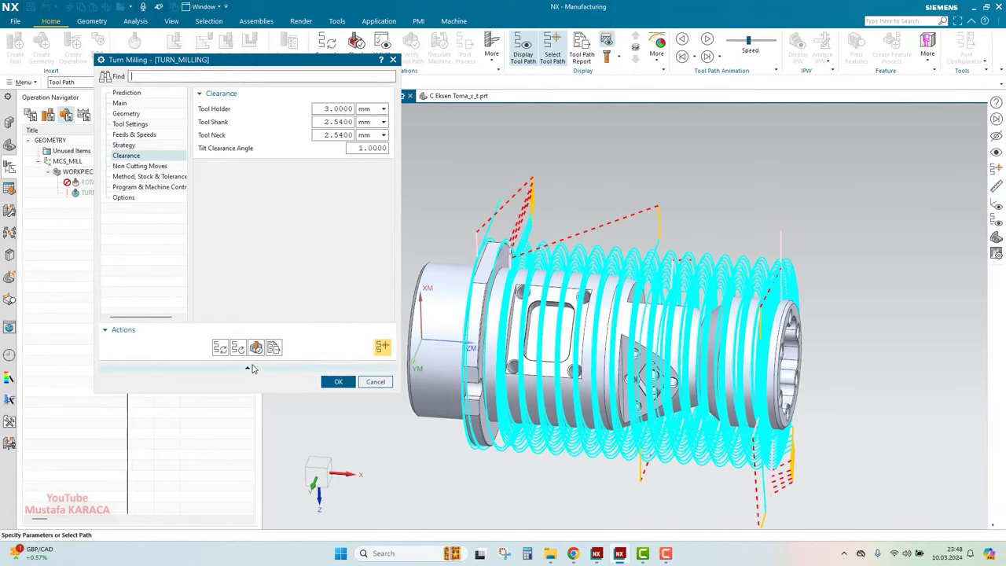
{"action": "left_click", "coordinate": [255, 347]}
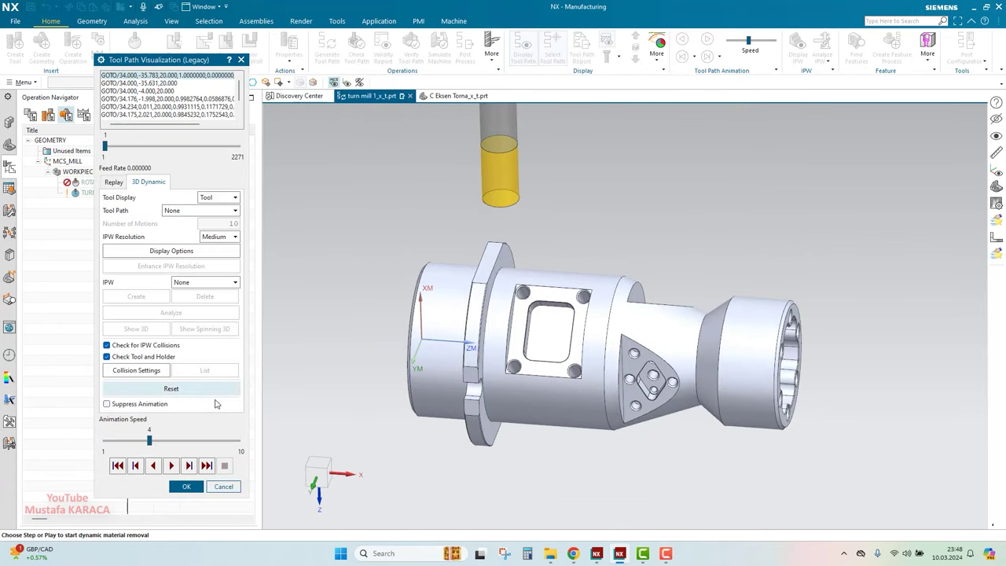
Play the turn-milling 3D material-removal simulation, speed it up, then stop and close verification
{"action": "left_click", "coordinate": [171, 465]}
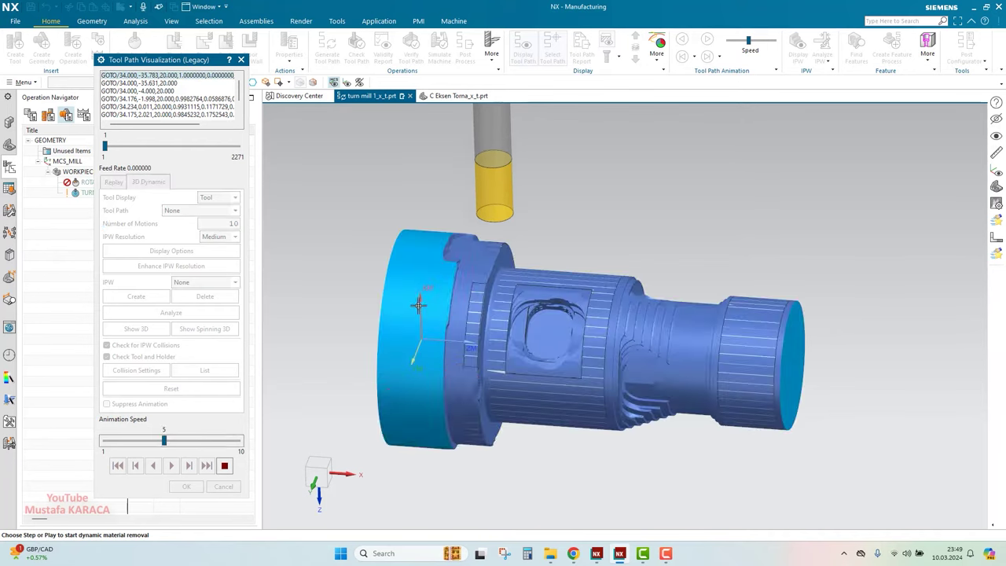
{"action": "left_click_drag", "start_coordinate": [150, 440], "coordinate": [163, 440]}
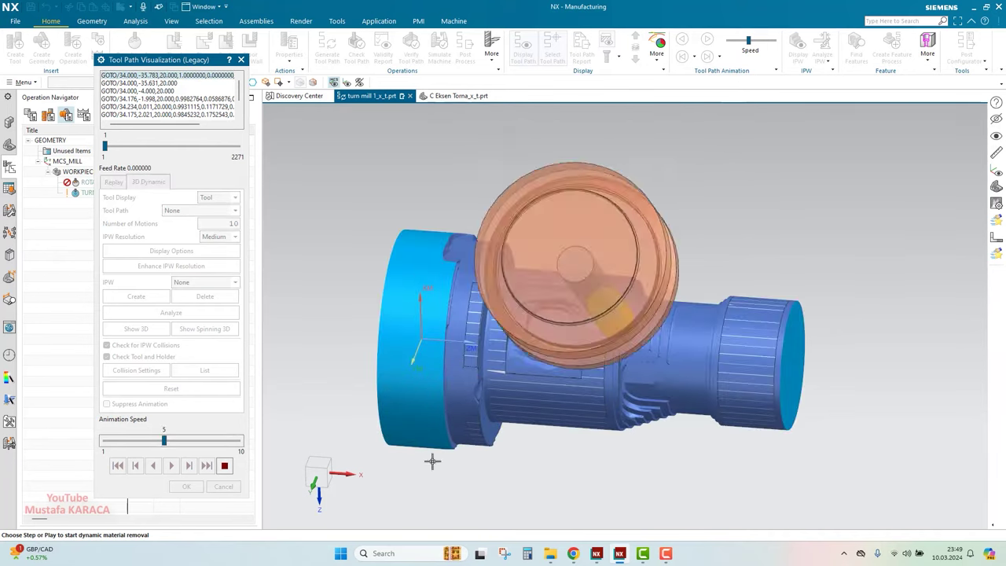
{"action": "left_click", "coordinate": [224, 465]}
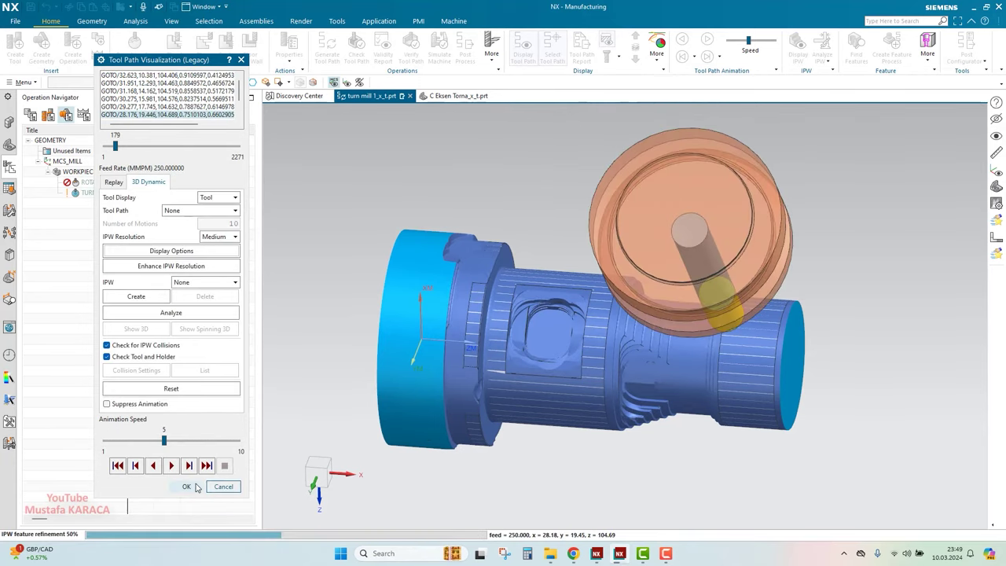
{"action": "left_click", "coordinate": [187, 487]}
Accept TURN_MILLING and move it ahead of the rotary roughing operation in program order
{"action": "left_click", "coordinate": [338, 383]}
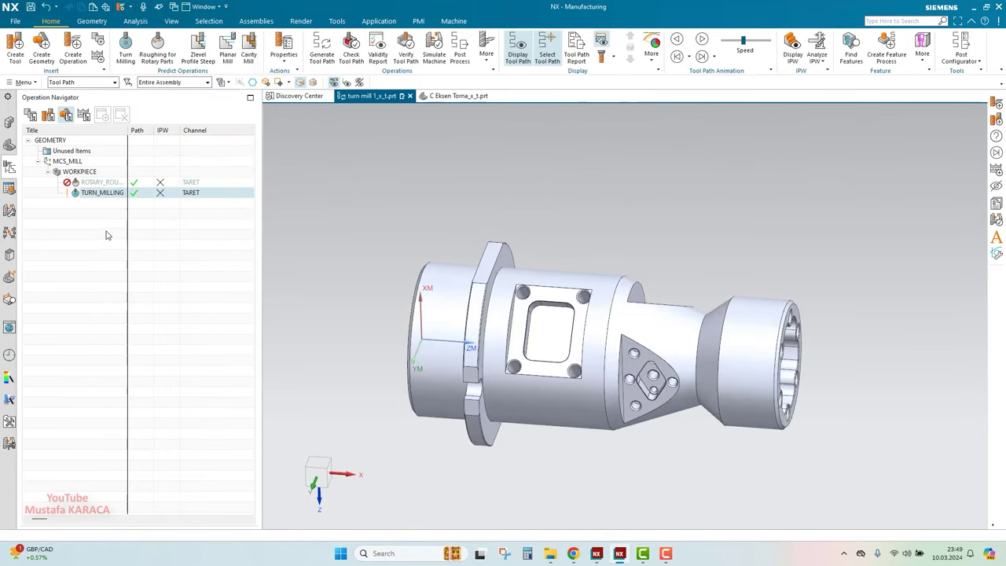
{"action": "left_click_drag", "start_coordinate": [96, 197], "coordinate": [106, 182]}
{"action": "left_click", "coordinate": [30, 116]}
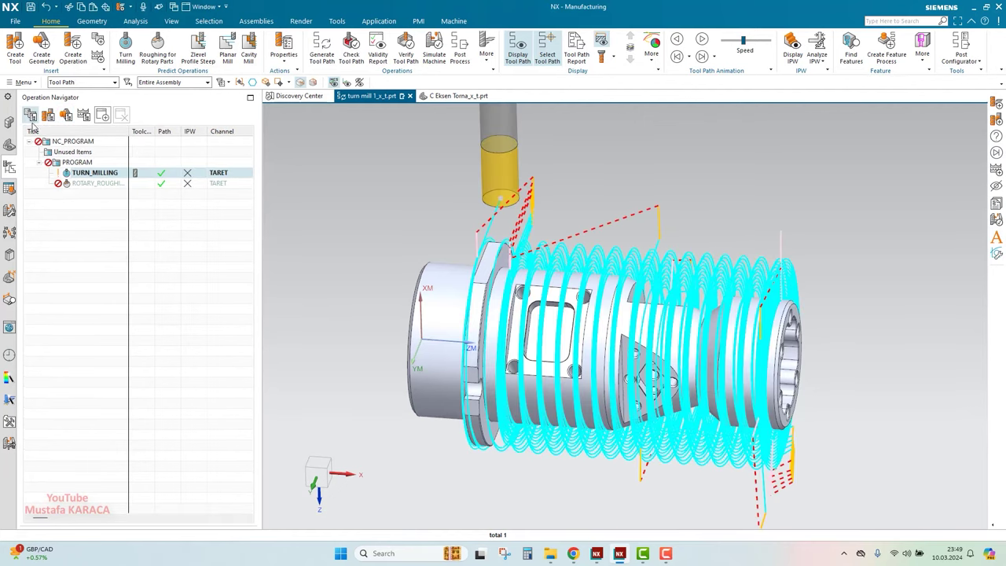
Display the TURN_MILLING and rotary roughing tool paths, then reopen Turn Milling for verification
{"action": "left_click", "coordinate": [60, 165]}
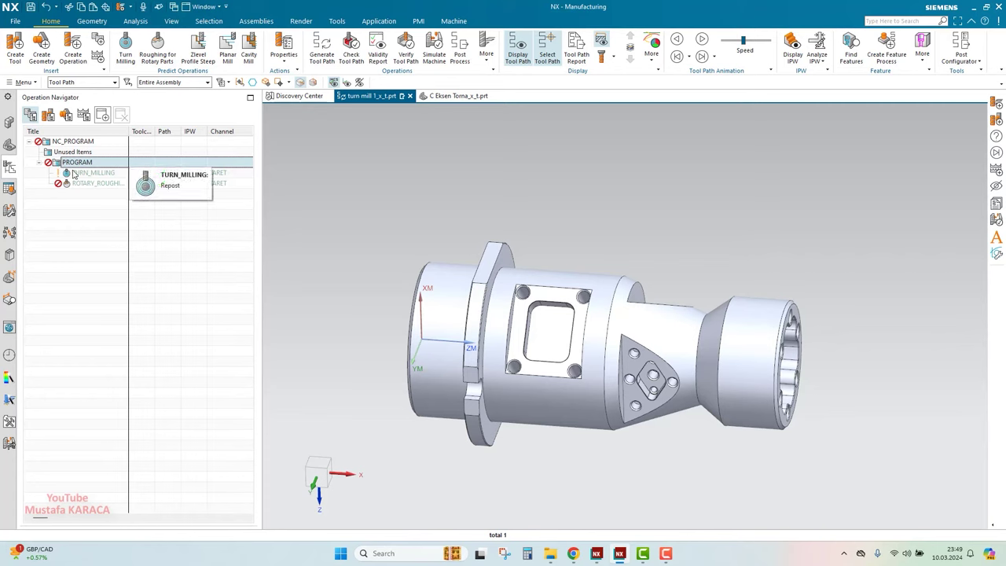
{"action": "left_click", "coordinate": [71, 174]}
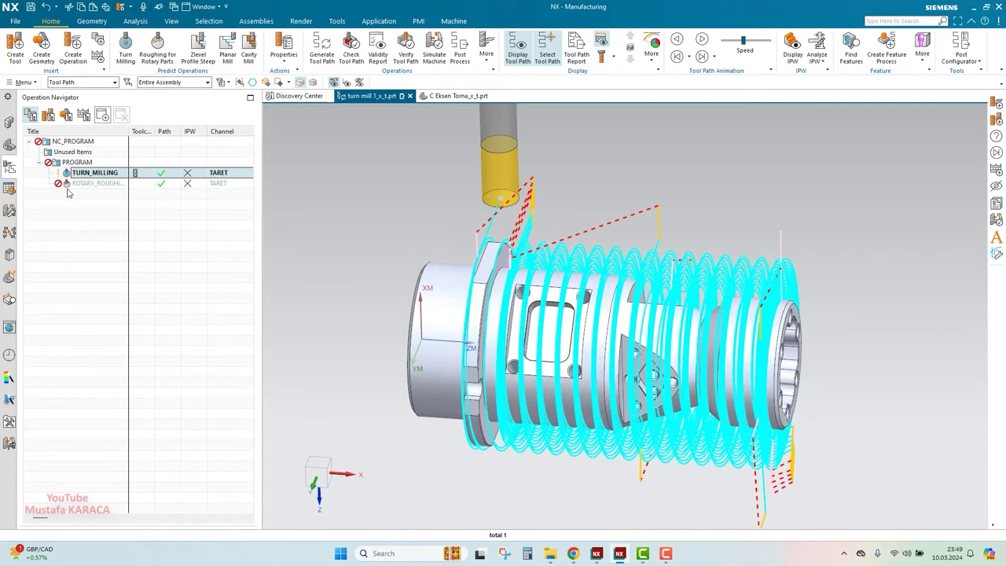
{"action": "left_click", "coordinate": [66, 115]}
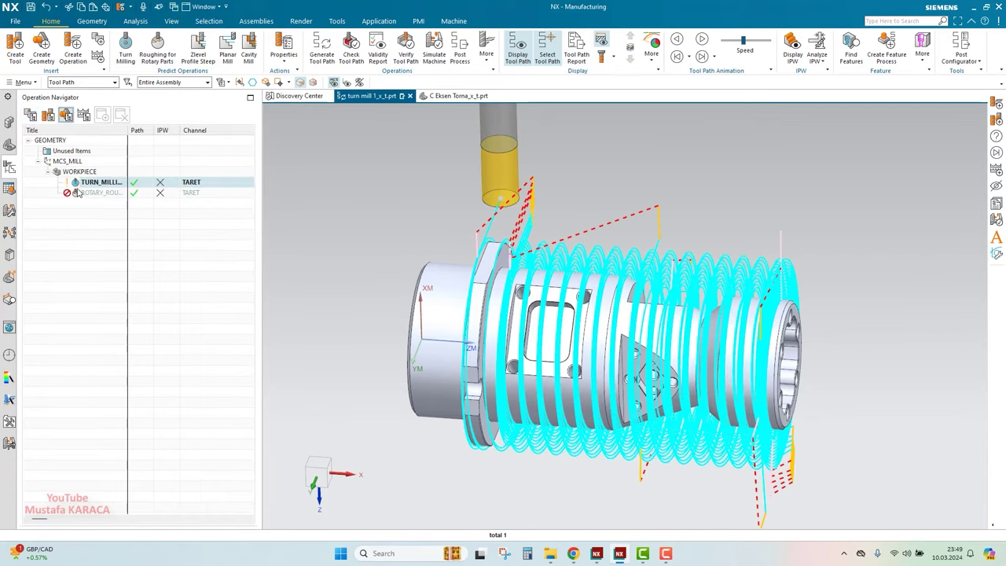
{"action": "left_click", "coordinate": [88, 193]}
{"action": "double_click", "coordinate": [93, 182]}
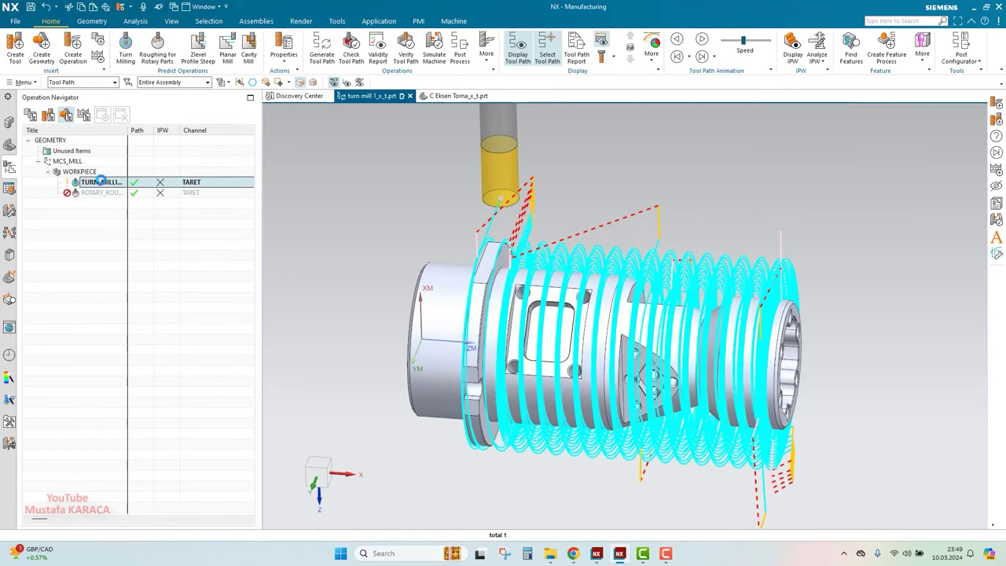
{"action": "left_click", "coordinate": [256, 348]}
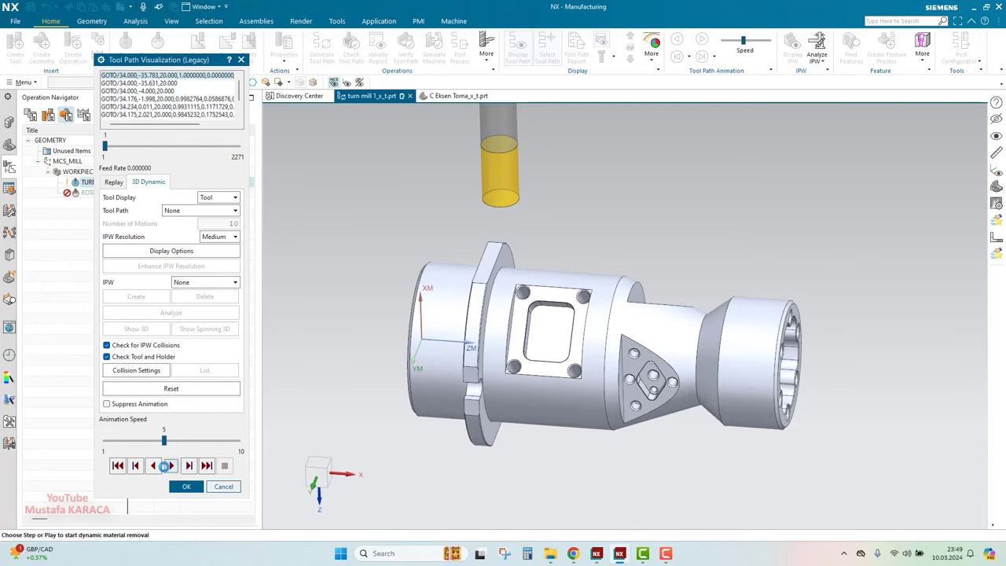
Play the TURN_MILLING material removal at animation speed 10, then close verification and the operation
{"action": "left_click", "coordinate": [170, 466]}
{"action": "left_click", "coordinate": [200, 445]}
{"action": "left_click", "coordinate": [212, 445]}
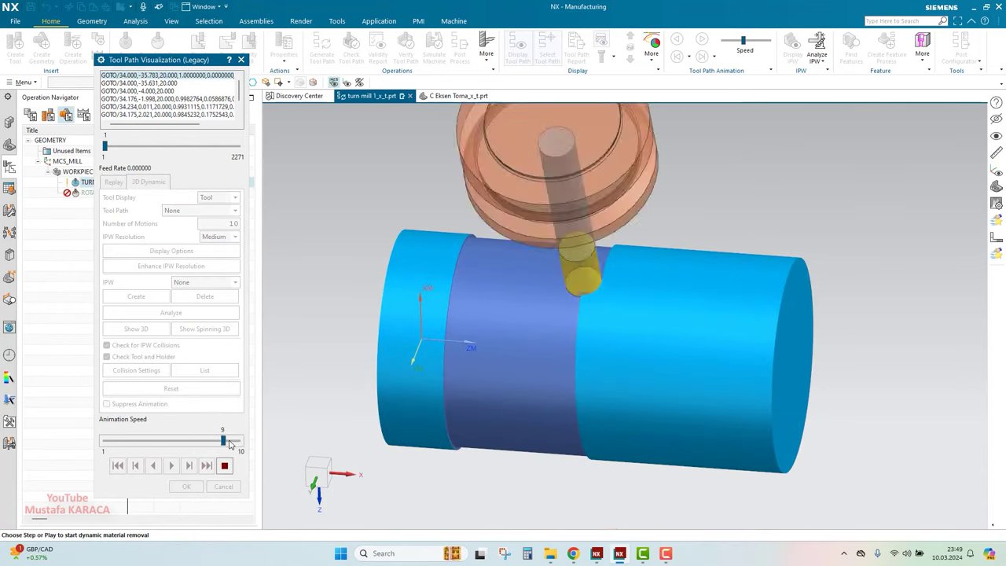
{"action": "left_click", "coordinate": [223, 445]}
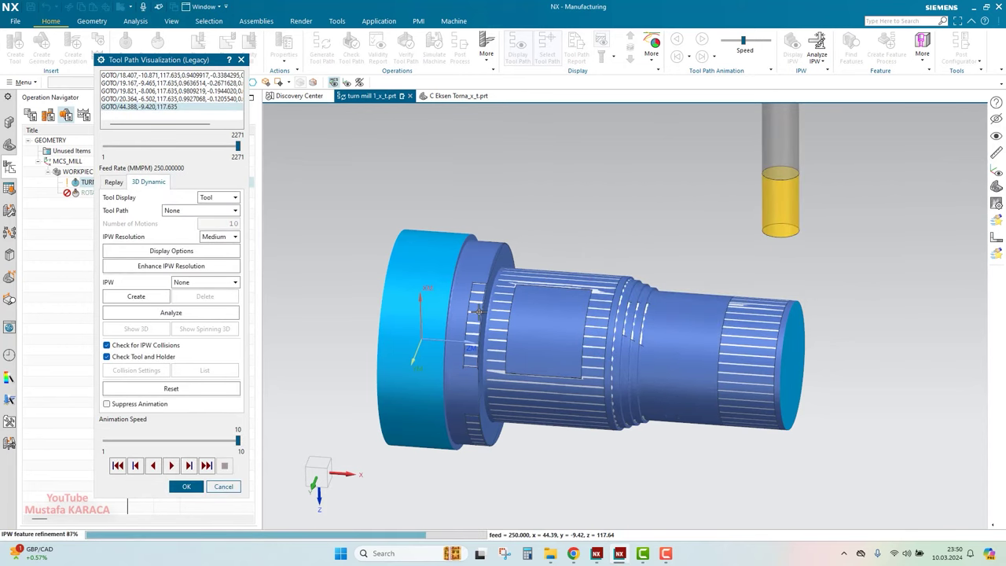
{"action": "middle_click_drag", "start_coordinate": [457, 291], "coordinate": [482, 281]}
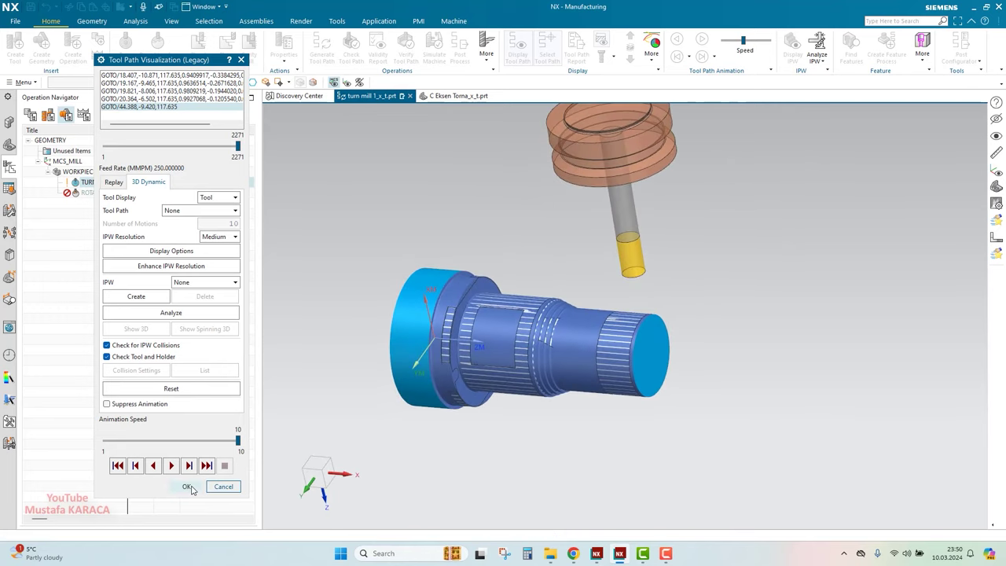
{"action": "left_click", "coordinate": [188, 488]}
{"action": "left_click", "coordinate": [337, 382]}
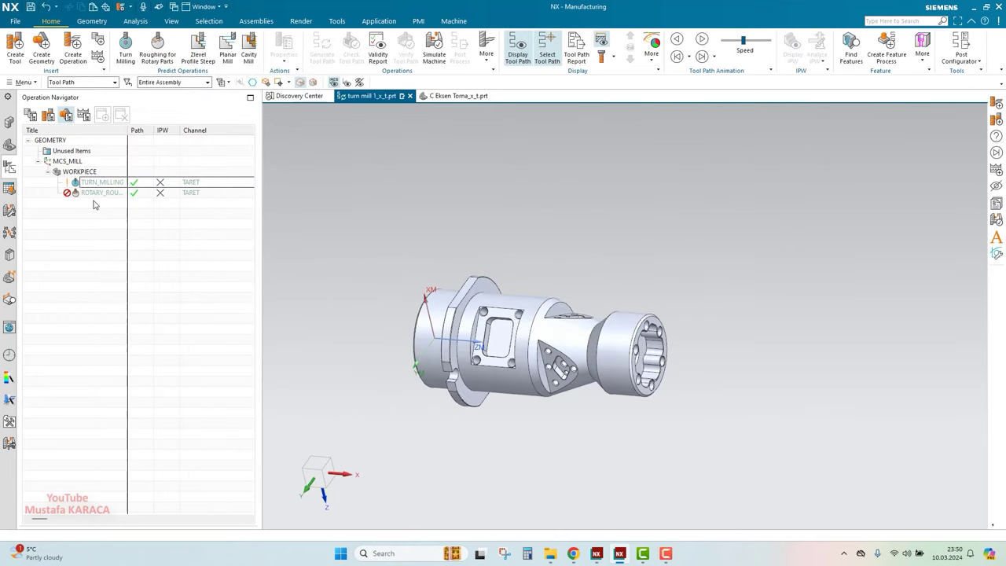
Generate the ROTARY_ROUGHING tool path and inspect the new roughing paths on the part
{"action": "left_click", "coordinate": [96, 194]}
{"action": "right_click", "coordinate": [130, 195]}
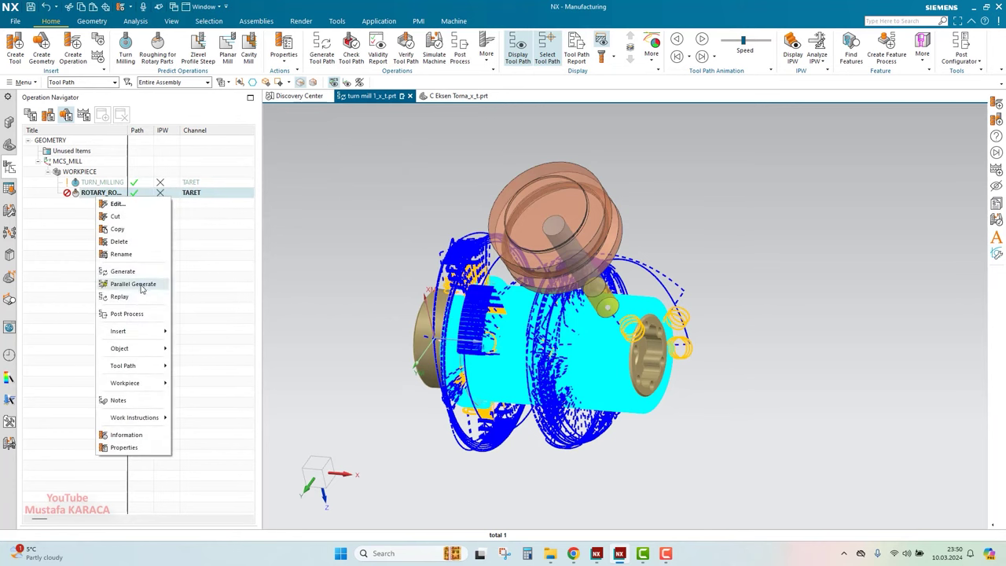
{"action": "left_click", "coordinate": [132, 271]}
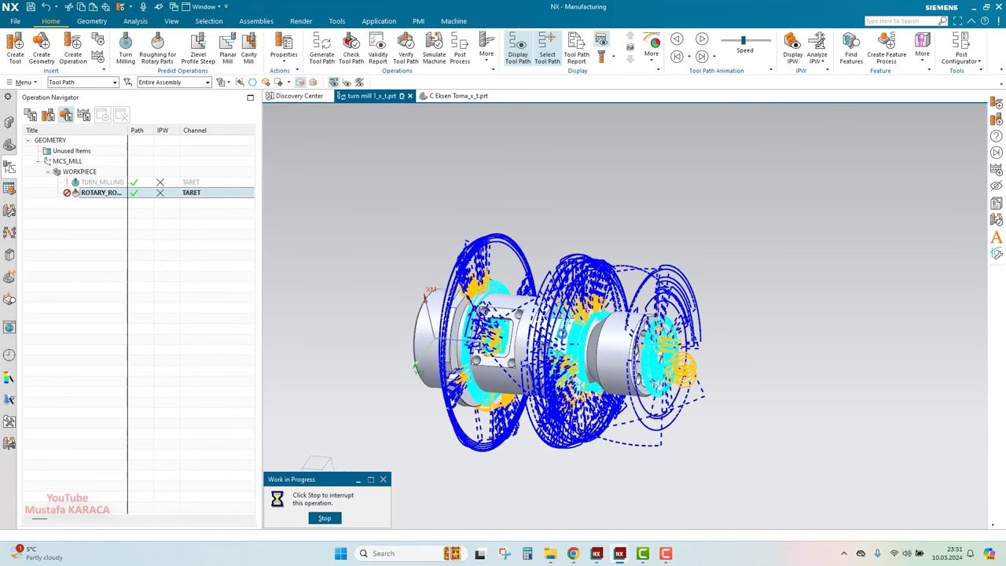
{"action": "scroll", "coordinate": [487, 331], "scroll_direction": "up", "scroll_amount": 5}
{"action": "middle_click_drag", "start_coordinate": [487, 330], "coordinate": [449, 271]}
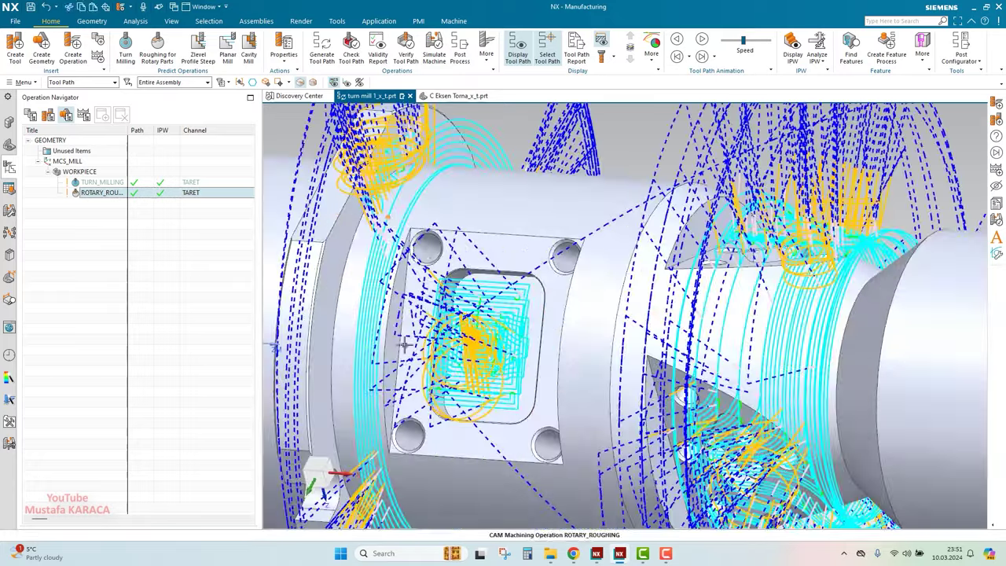
{"action": "scroll", "coordinate": [434, 246], "scroll_direction": "up", "scroll_amount": 3}
{"action": "scroll", "coordinate": [434, 247], "scroll_direction": "down", "scroll_amount": 4}
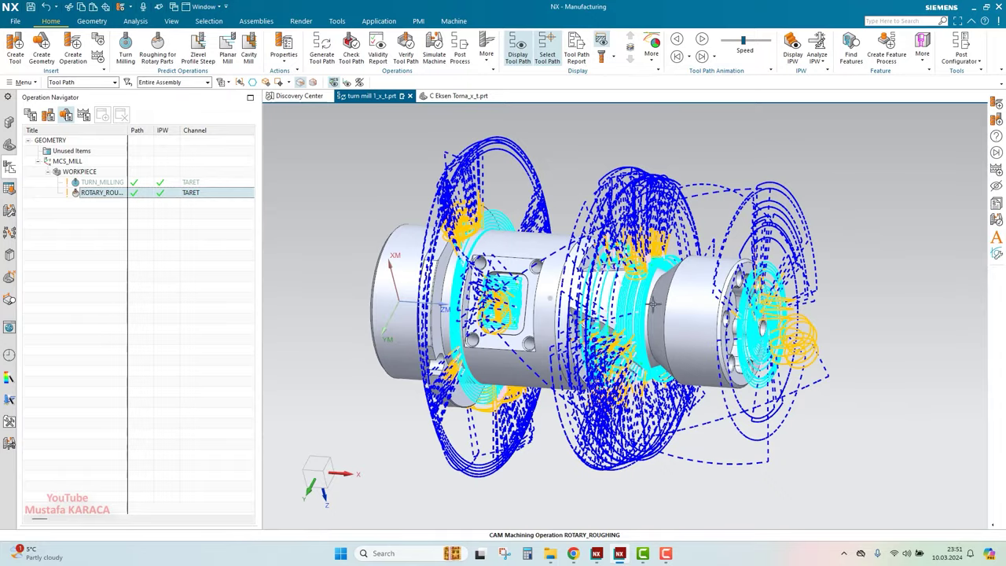
{"action": "middle_click_drag", "start_coordinate": [544, 269], "coordinate": [573, 483]}
Verify ROTARY_ROUGHING, playing the 3D Dynamic material-removal simulation at animation speed 6
{"action": "double_click", "coordinate": [102, 193]}
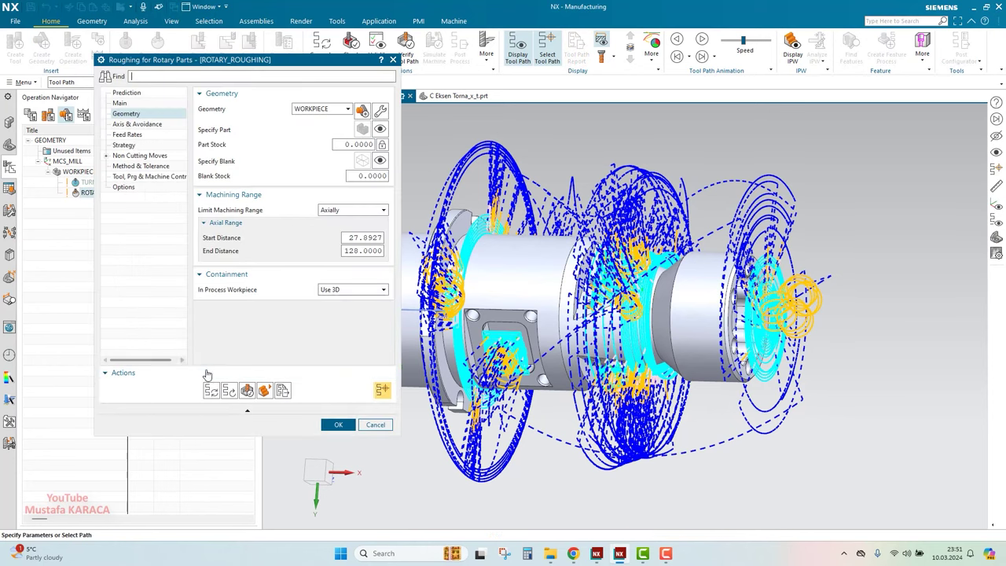
{"action": "left_click", "coordinate": [247, 391]}
{"action": "left_click_drag", "start_coordinate": [237, 440], "coordinate": [163, 440]}
{"action": "left_click", "coordinate": [171, 465]}
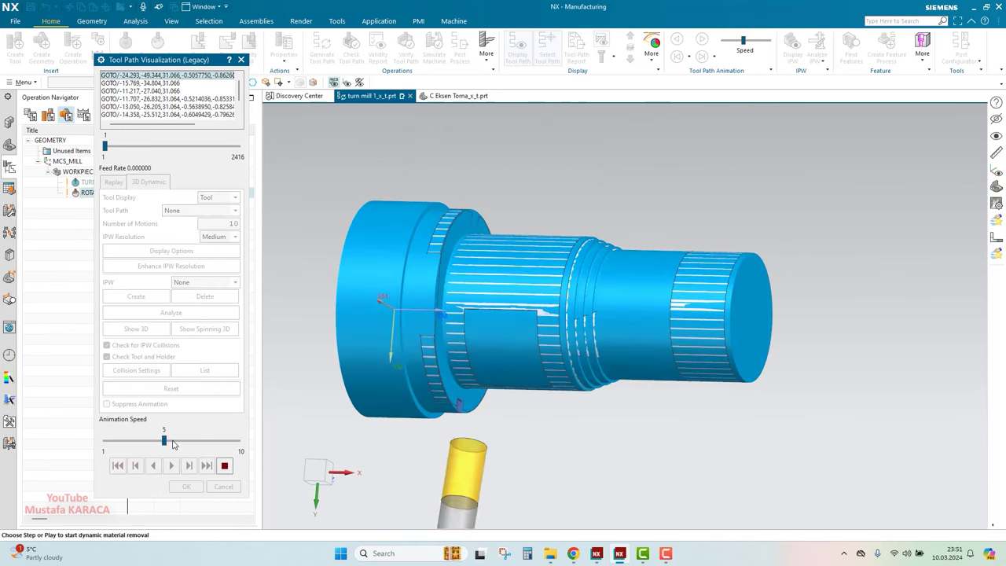
{"action": "left_click", "coordinate": [174, 442]}
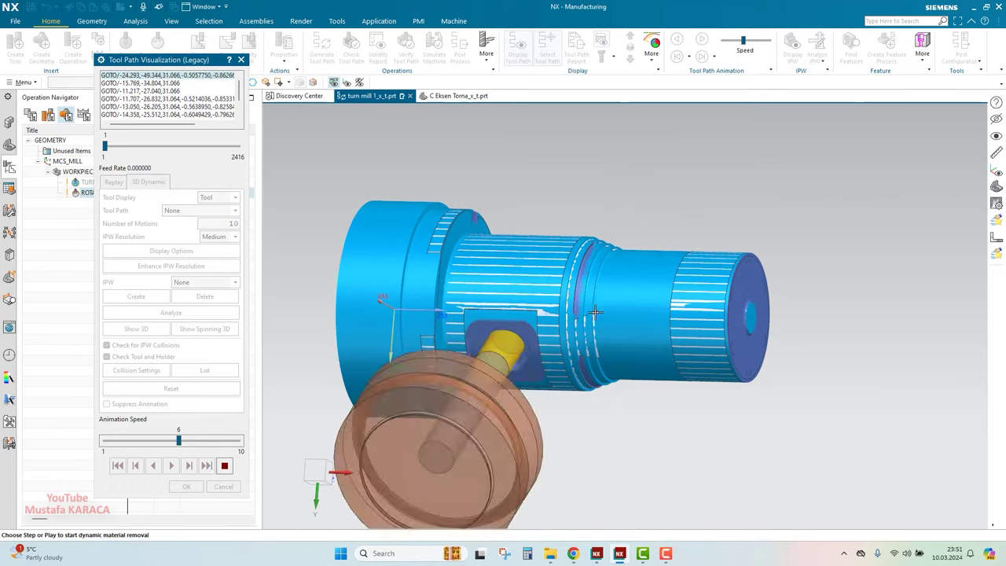
Watch the 2416-motion roughing playback from several angles, then OK both dialogs
{"action": "middle_click_drag", "start_coordinate": [598, 311], "coordinate": [580, 280]}
{"action": "scroll", "coordinate": [581, 280], "scroll_direction": "down", "scroll_amount": 2}
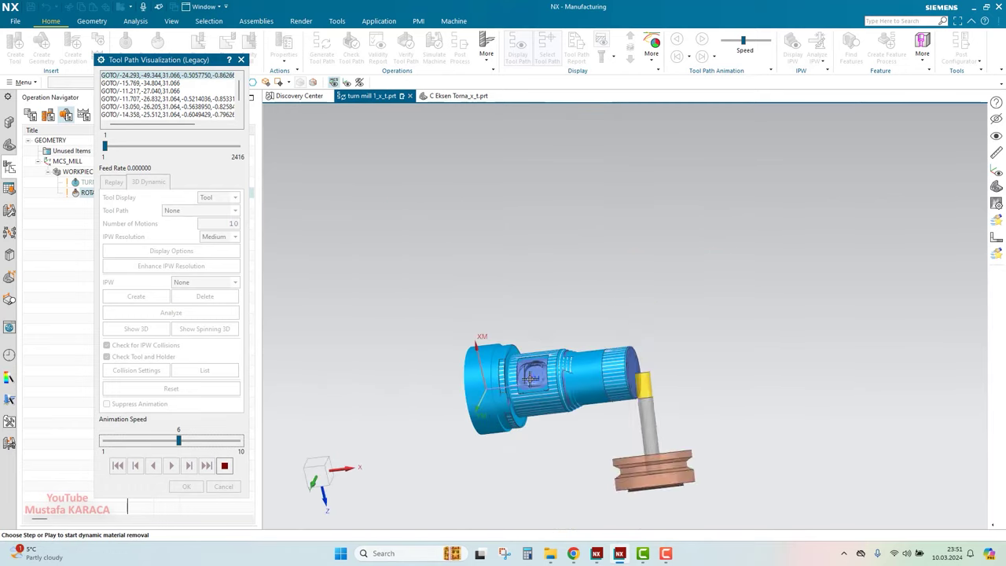
{"action": "scroll", "coordinate": [781, 397], "scroll_direction": "up", "scroll_amount": 5}
{"action": "scroll", "coordinate": [833, 351], "scroll_direction": "up", "scroll_amount": 3}
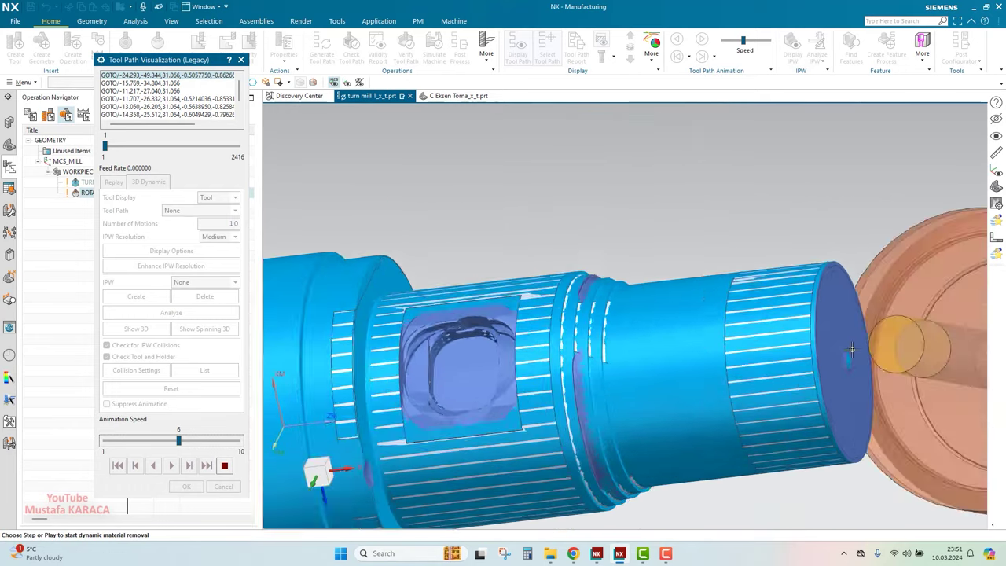
{"action": "scroll", "coordinate": [832, 351], "scroll_direction": "down", "scroll_amount": 3}
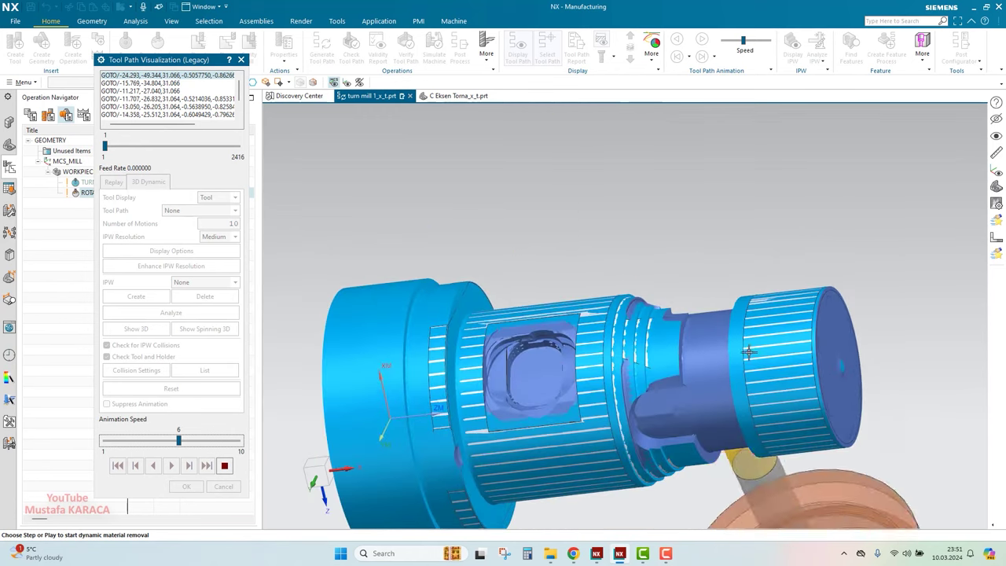
{"action": "middle_click_drag", "start_coordinate": [750, 353], "coordinate": [672, 384]}
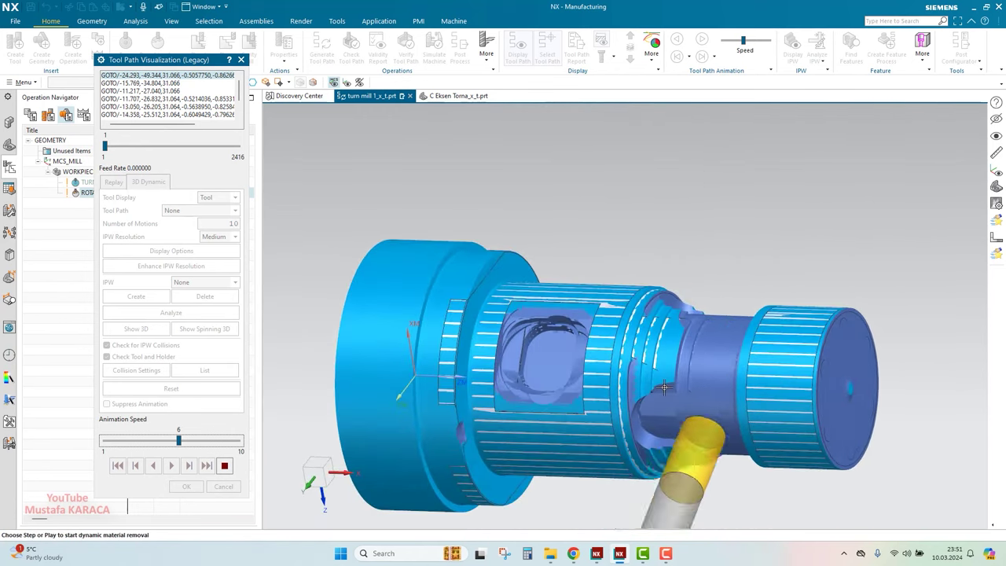
{"action": "scroll", "coordinate": [672, 377], "scroll_direction": "up", "scroll_amount": 3}
{"action": "scroll", "coordinate": [672, 374], "scroll_direction": "down", "scroll_amount": 4}
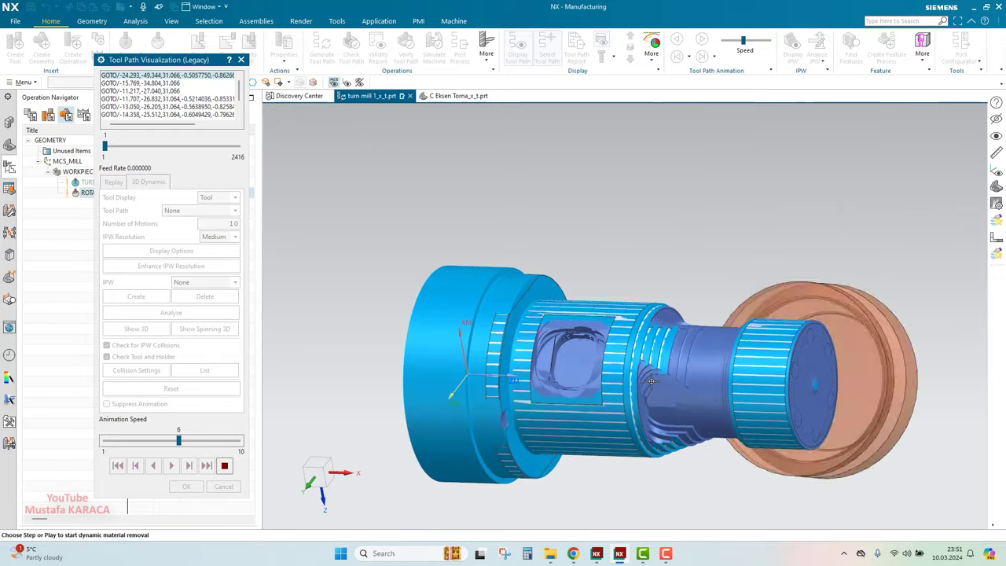
{"action": "middle_click_drag", "start_coordinate": [653, 381], "coordinate": [629, 362]}
{"action": "scroll", "coordinate": [617, 340], "scroll_direction": "down", "scroll_amount": 3}
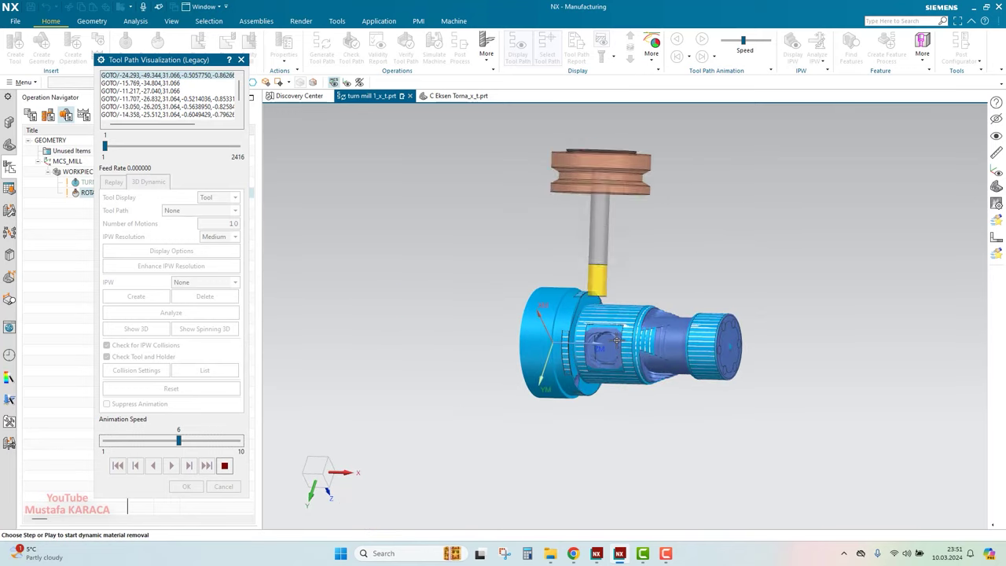
{"action": "scroll", "coordinate": [617, 338], "scroll_direction": "up", "scroll_amount": 5}
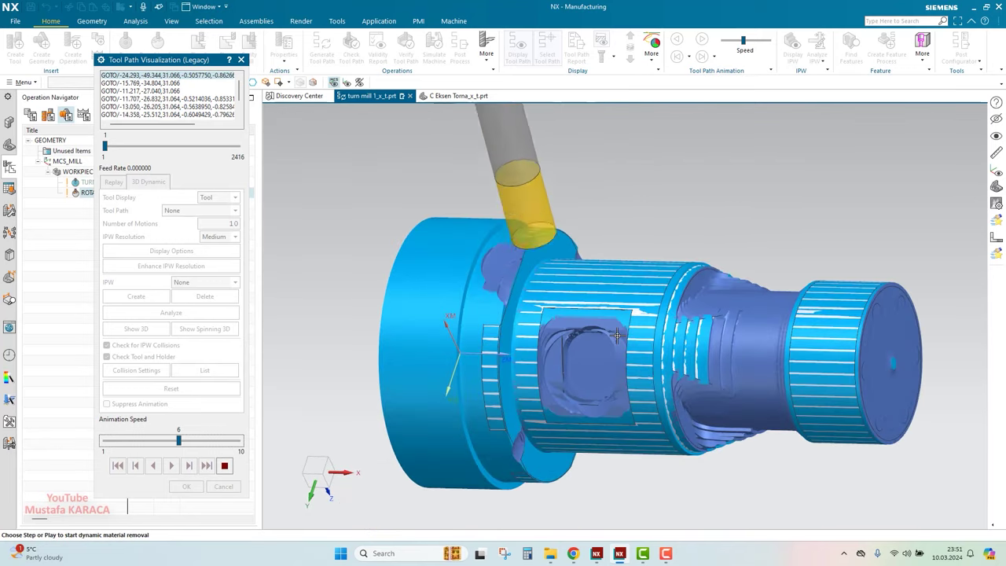
{"action": "scroll", "coordinate": [618, 336], "scroll_direction": "down", "scroll_amount": 5}
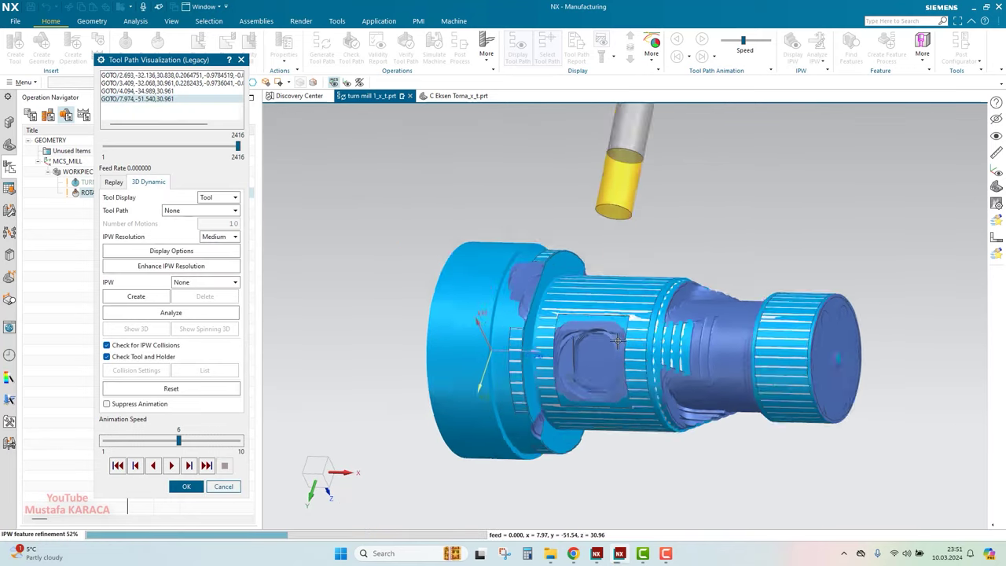
{"action": "scroll", "coordinate": [527, 361], "scroll_direction": "up", "scroll_amount": 5}
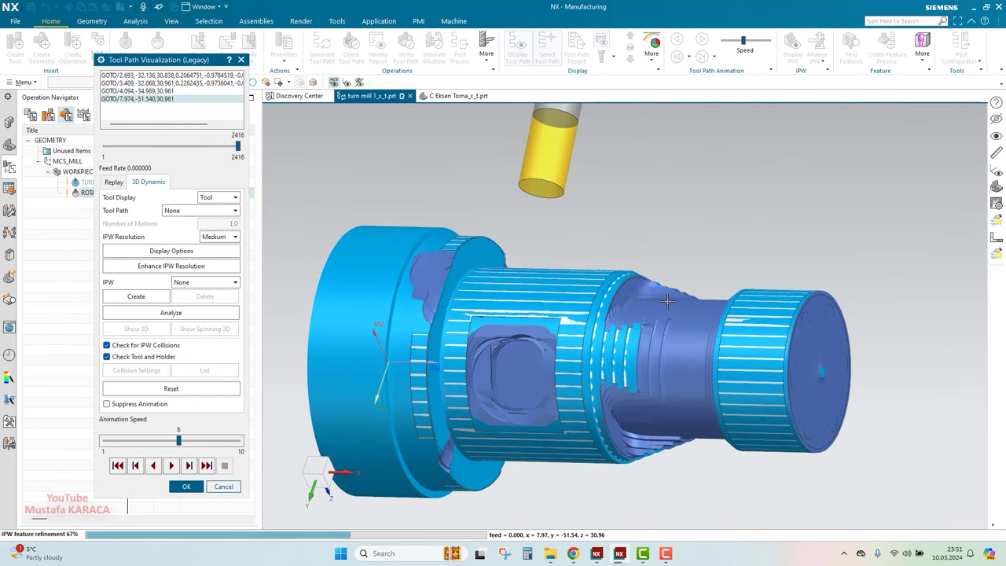
{"action": "middle_click_drag", "start_coordinate": [673, 304], "coordinate": [662, 345]}
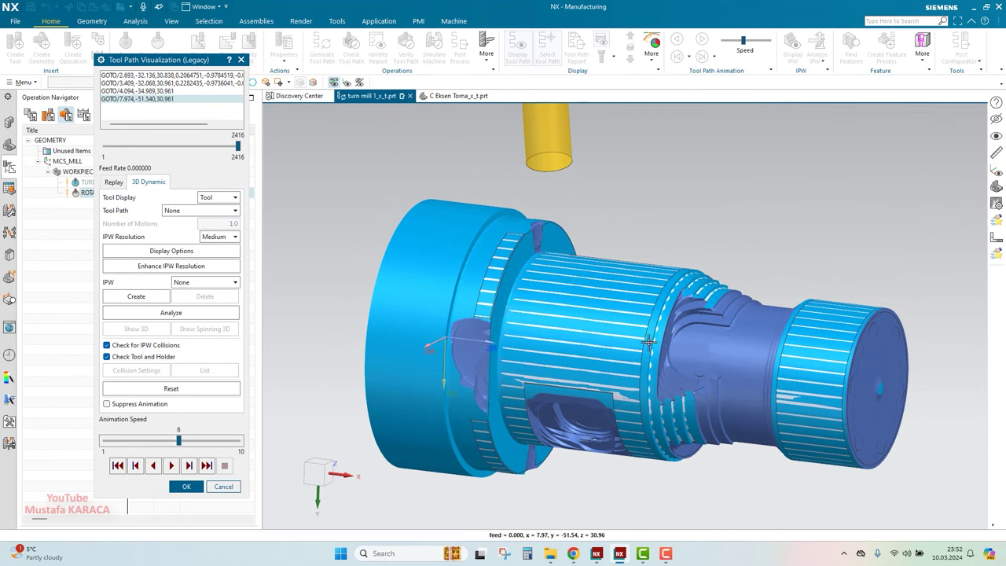
{"action": "scroll", "coordinate": [645, 340], "scroll_direction": "down", "scroll_amount": 2}
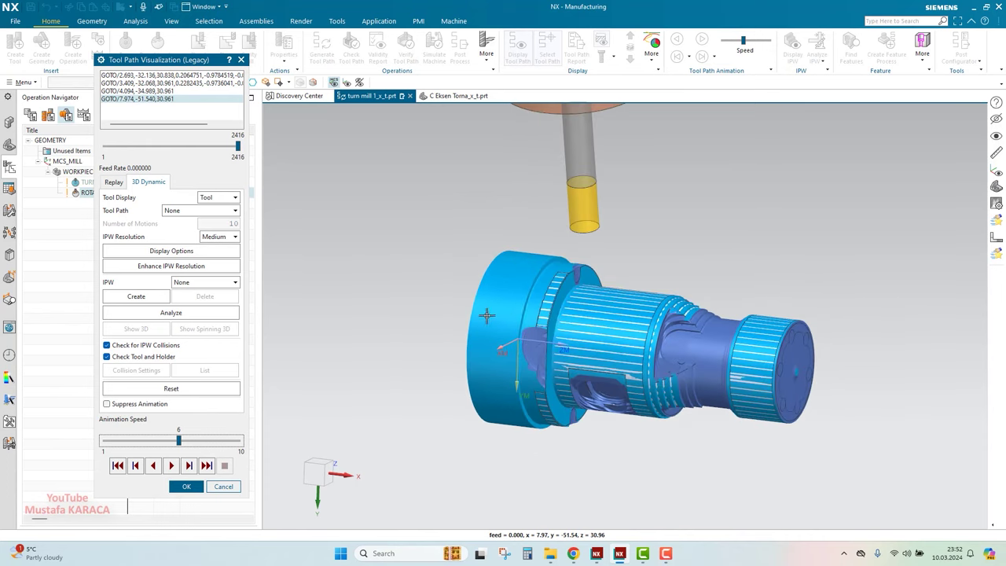
{"action": "left_click", "coordinate": [186, 485]}
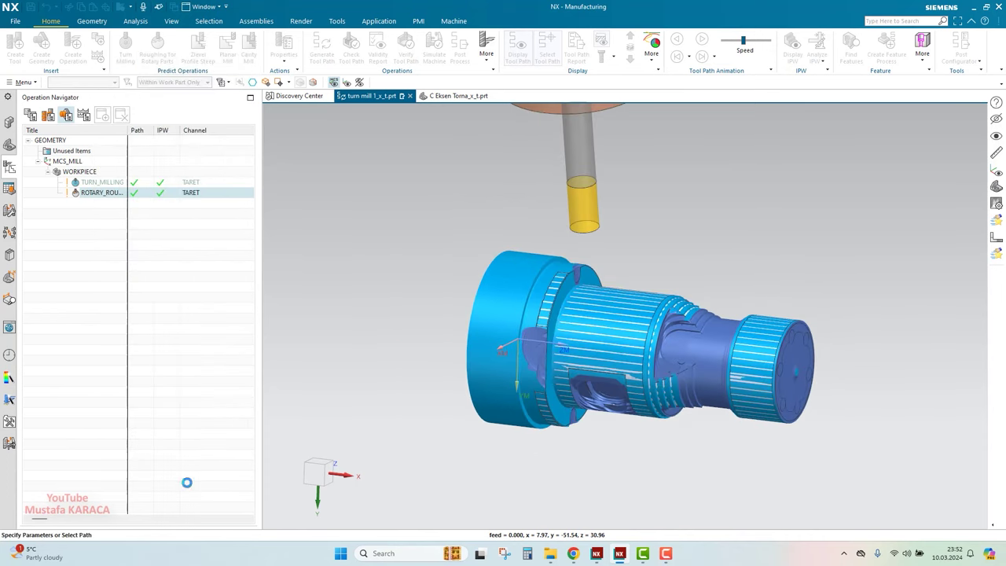
{"action": "left_click", "coordinate": [339, 428]}
{"action": "left_click", "coordinate": [130, 387]}
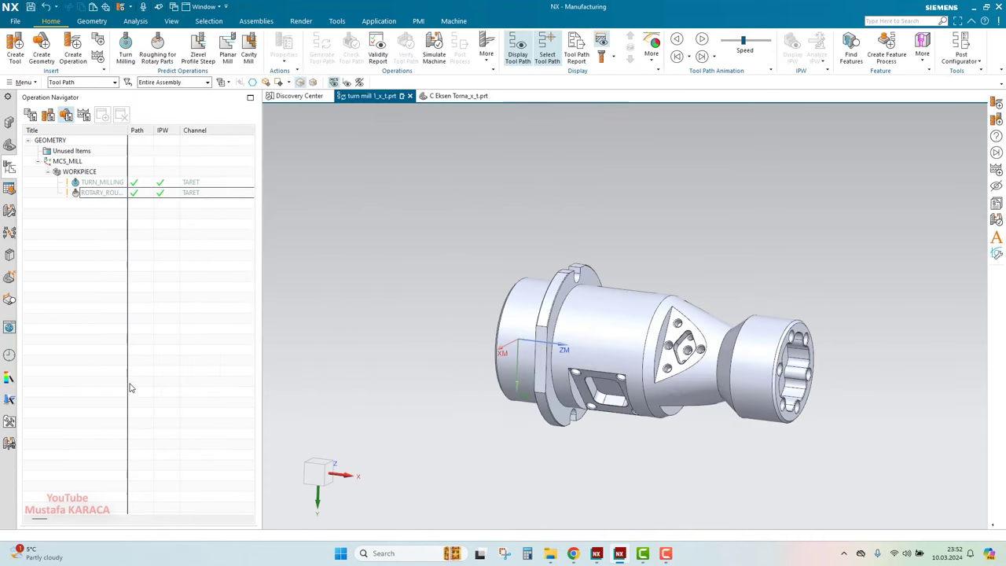